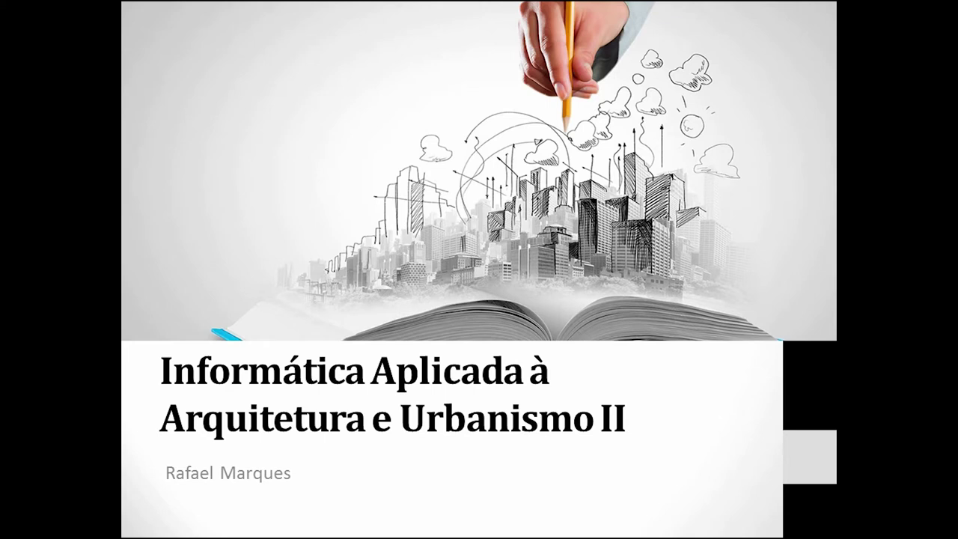
Advance from the title slide through the SketchUp file-command slides, then end the show
key(Right)
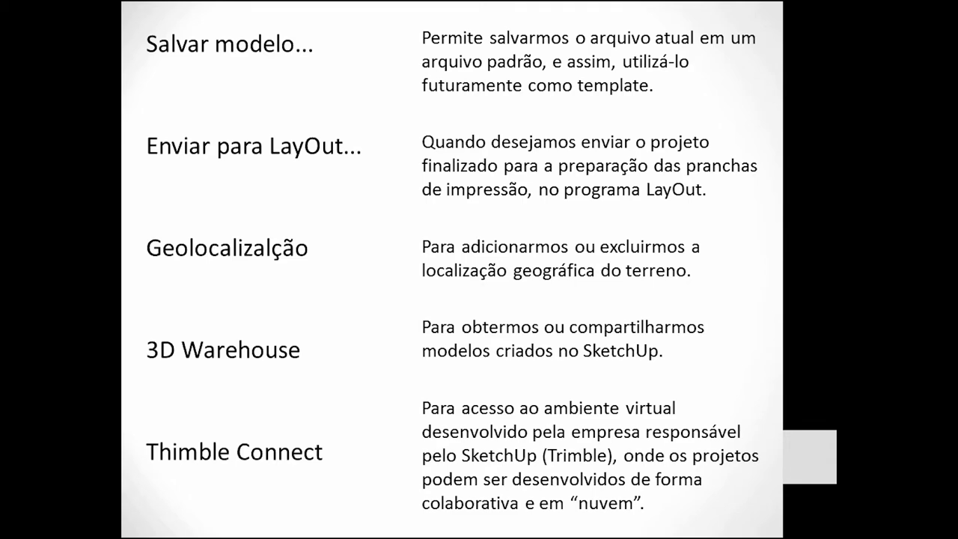
key(Right)
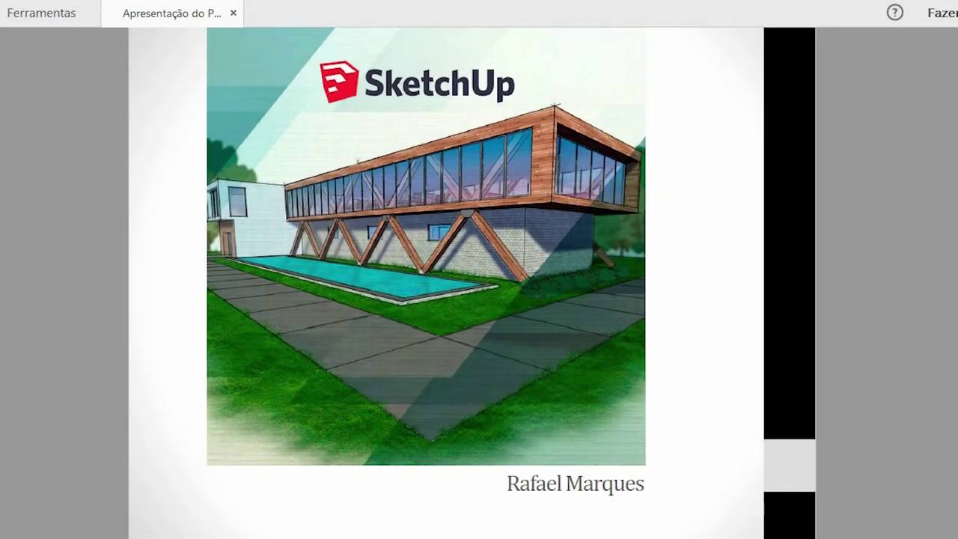
Page through 'Aula 01 do Sketchup 8' and 'Tela Inicial' to the 'Salvar arquivo' (Ctrl + S) page
key(Page_Down)
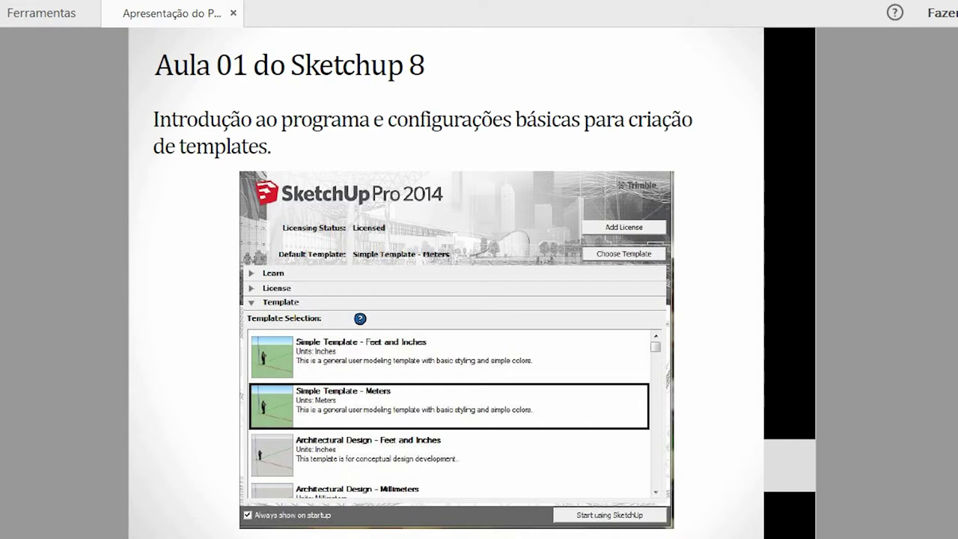
key(Right)
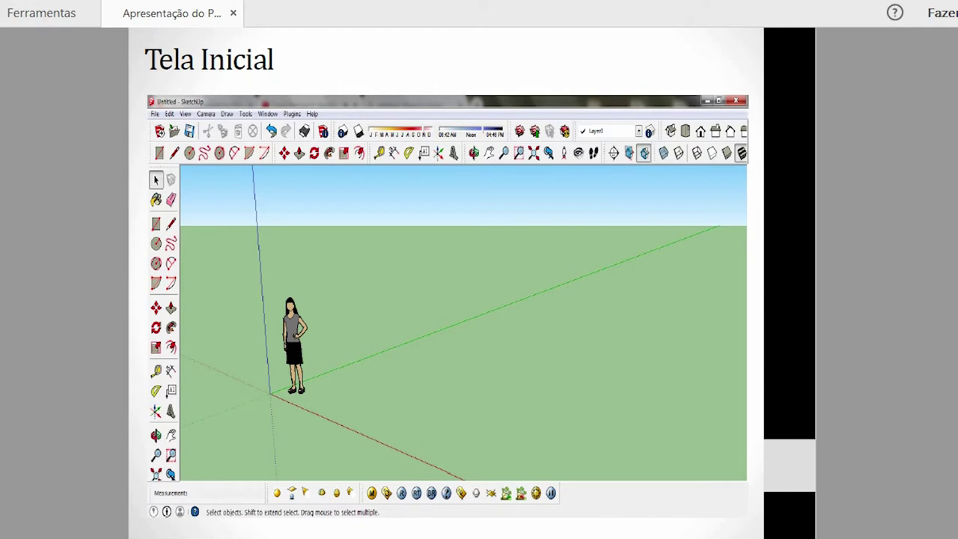
key(Right)
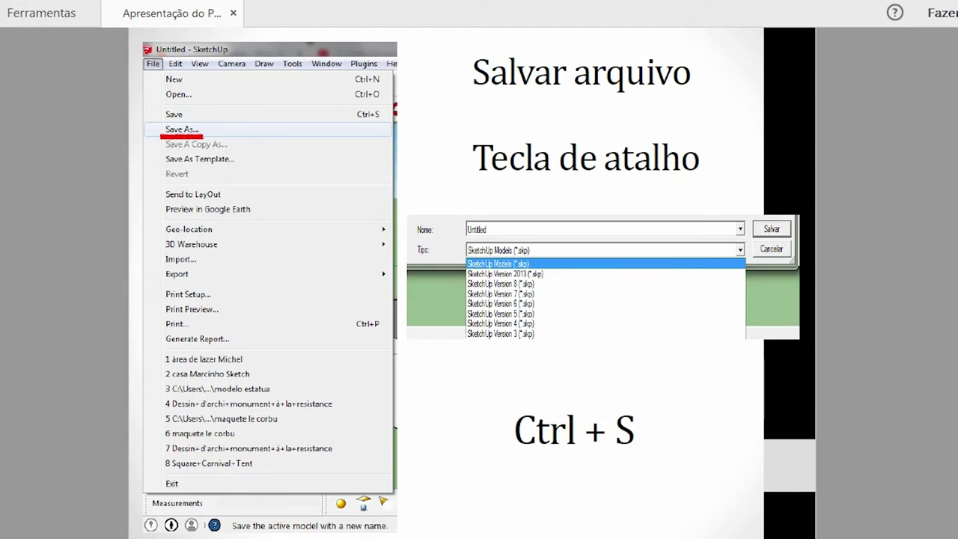
Advance through Aula 02 and the navigation-tools page to the Aula 03 face-selection page
key(Right)
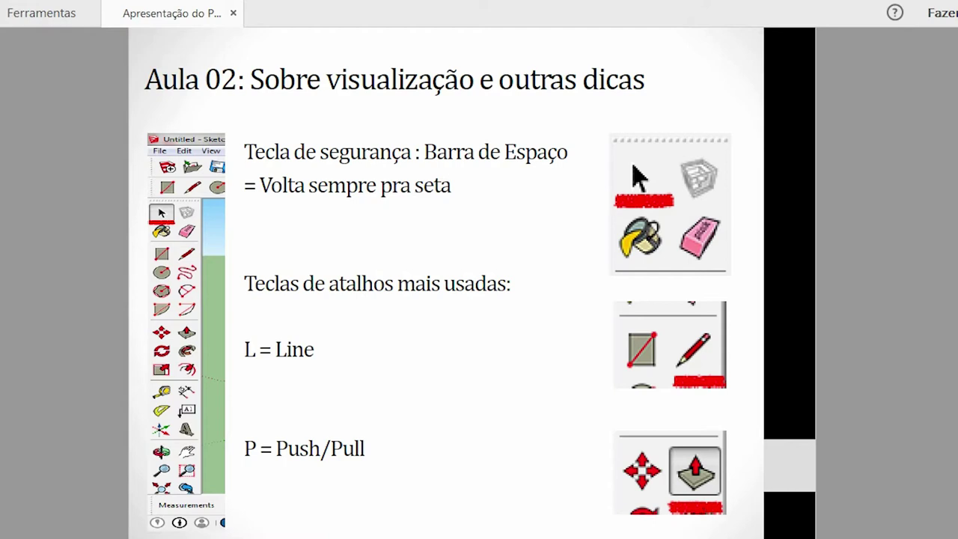
key(Right)
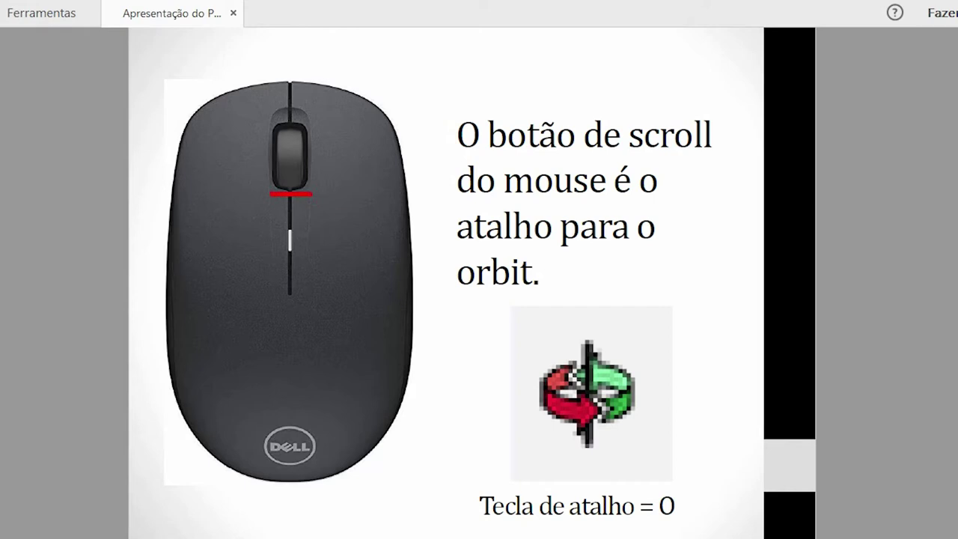
key(Right)
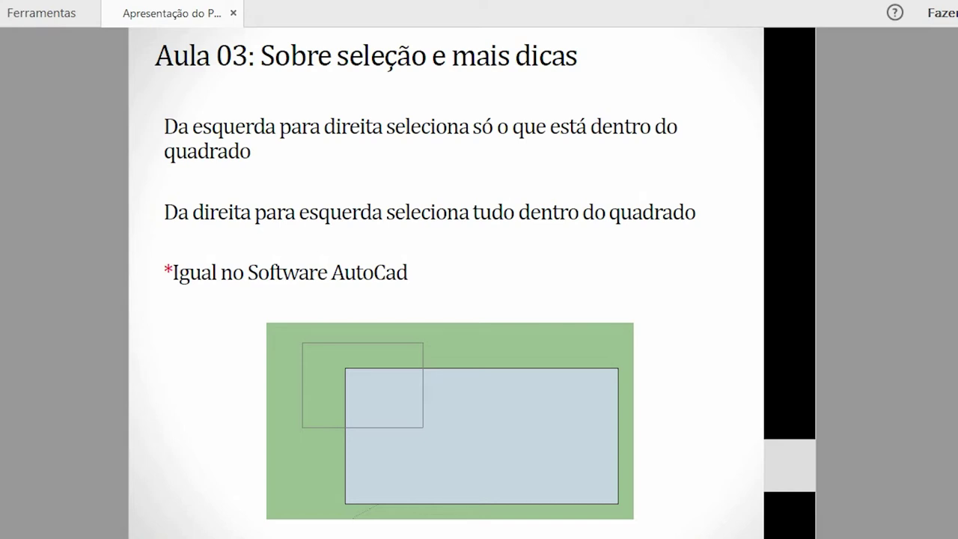
key(Right)
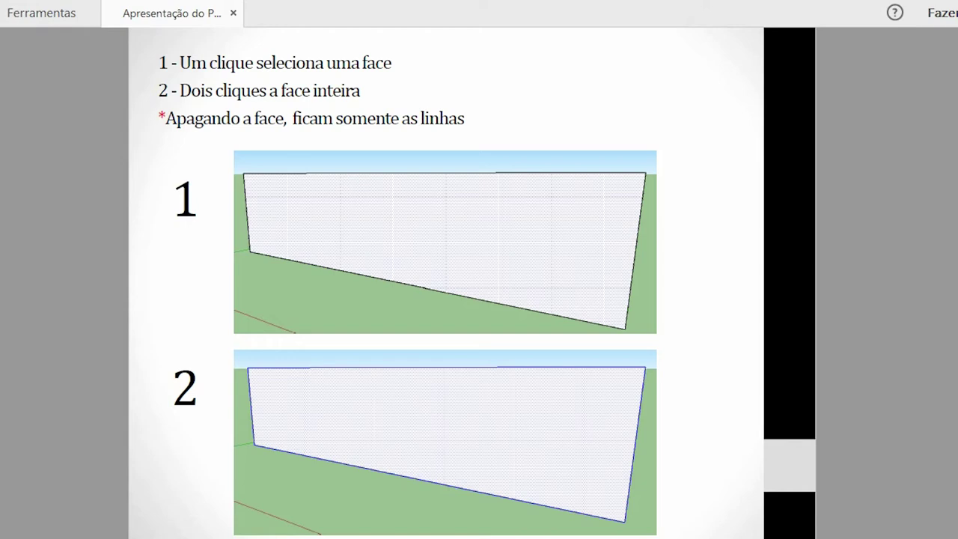
Page through the Apenas Linhas tips and Aula 04 basic drawing to the eraser/Hidden Geometry page
key(Right)
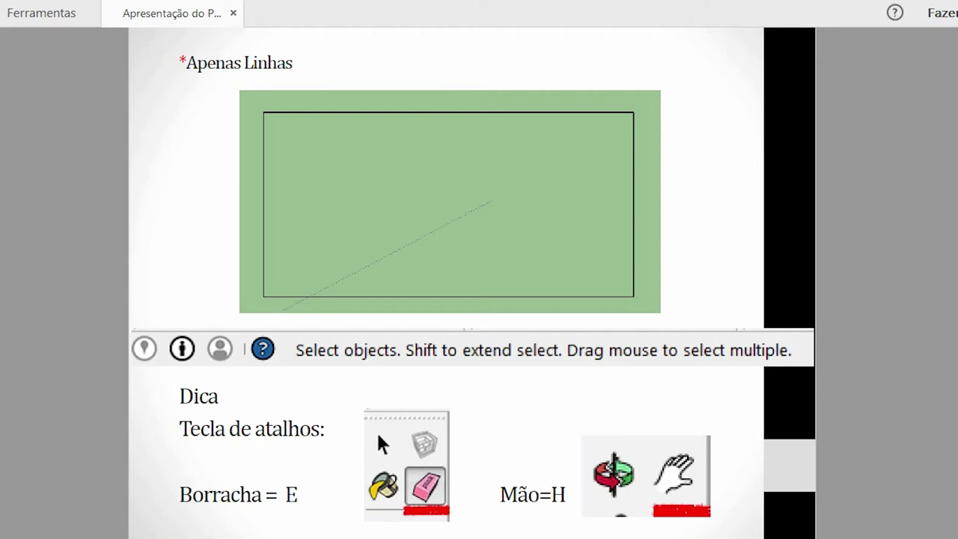
key(Right)
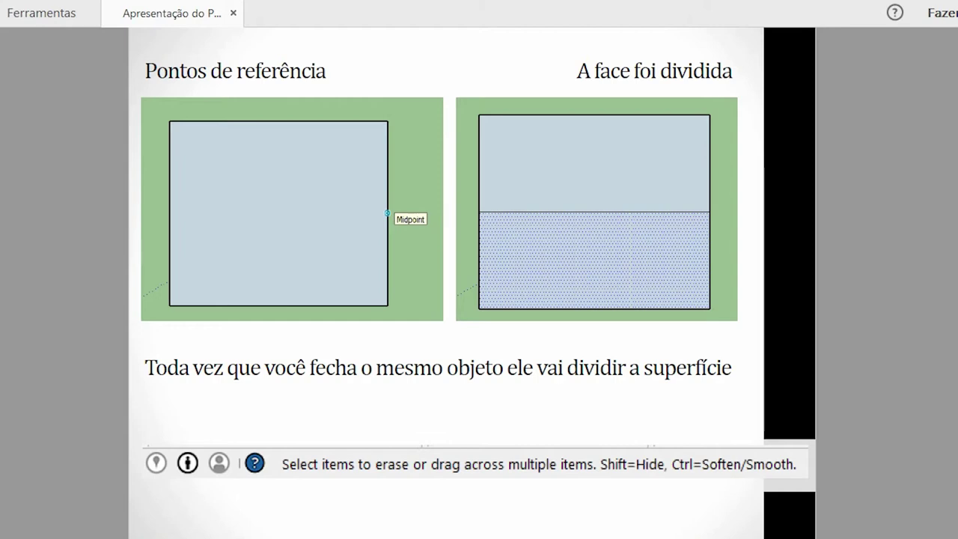
key(Right)
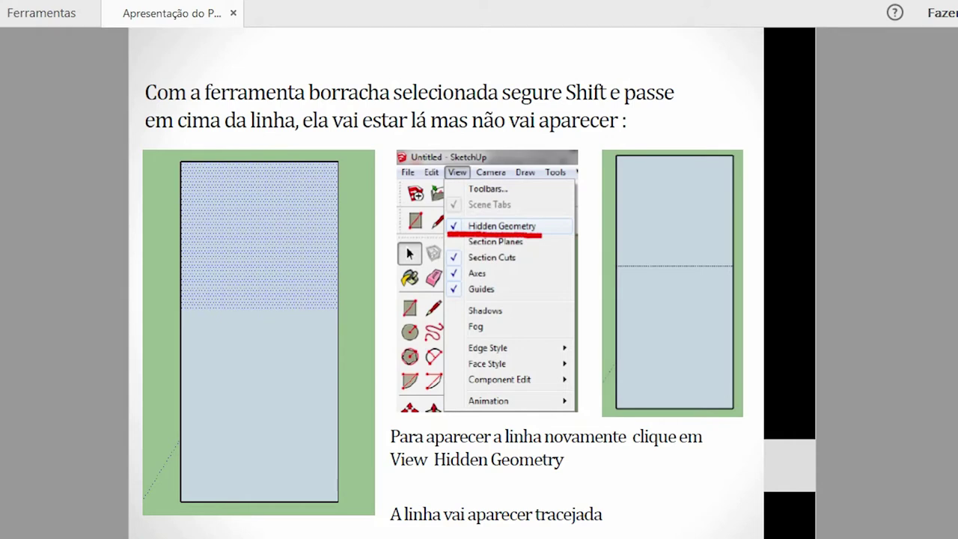
Advance through the Unhide/circle, arc/Freehand and Aula 05 camera slides to Polígono ou Triângulo
key(Right)
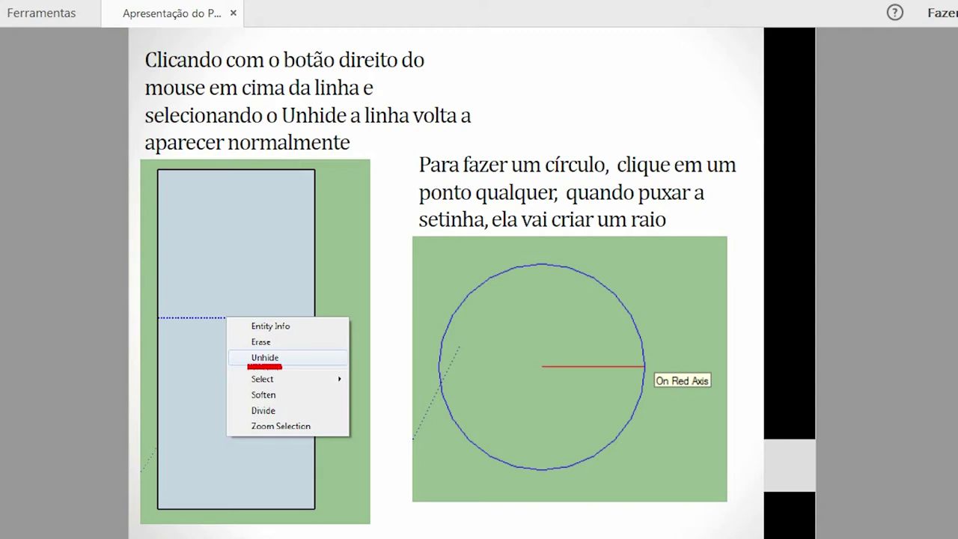
key(Right)
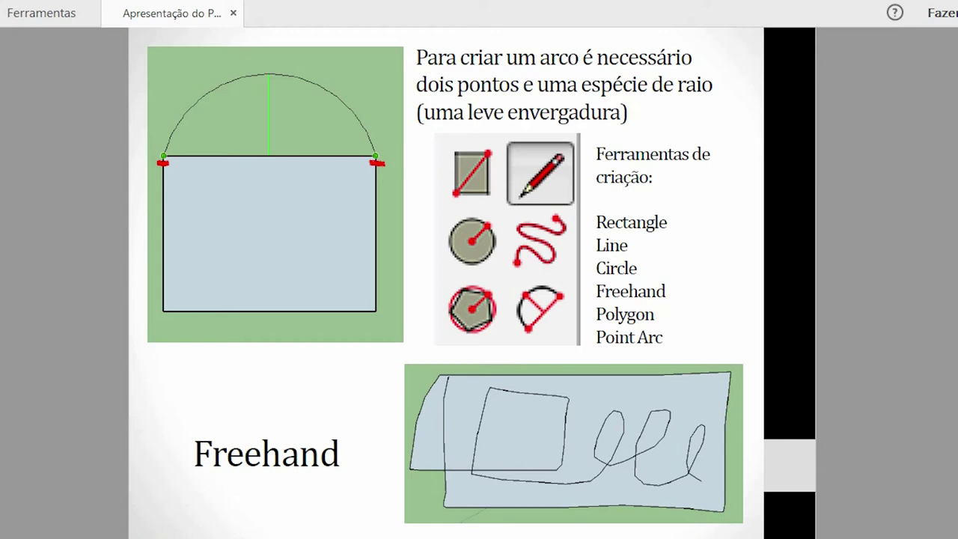
key(Right)
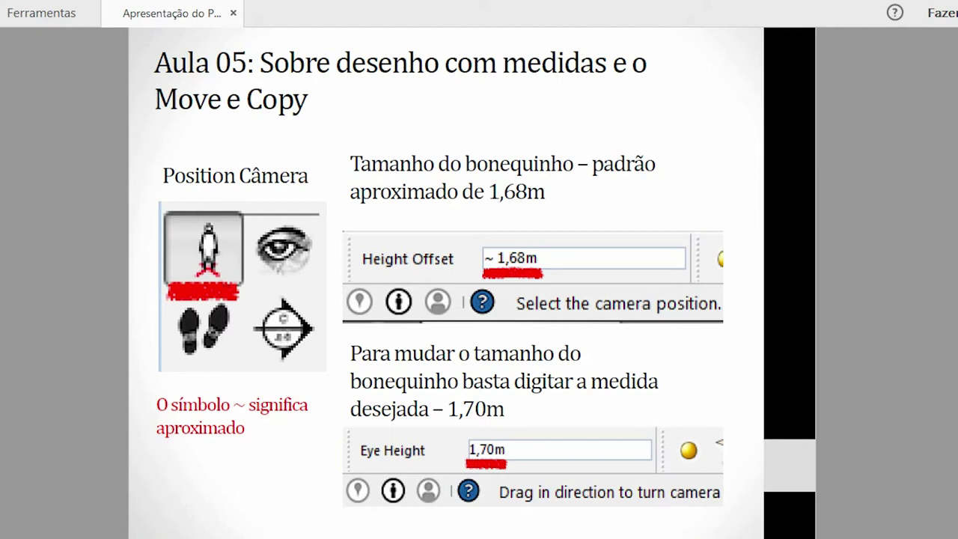
key(Right)
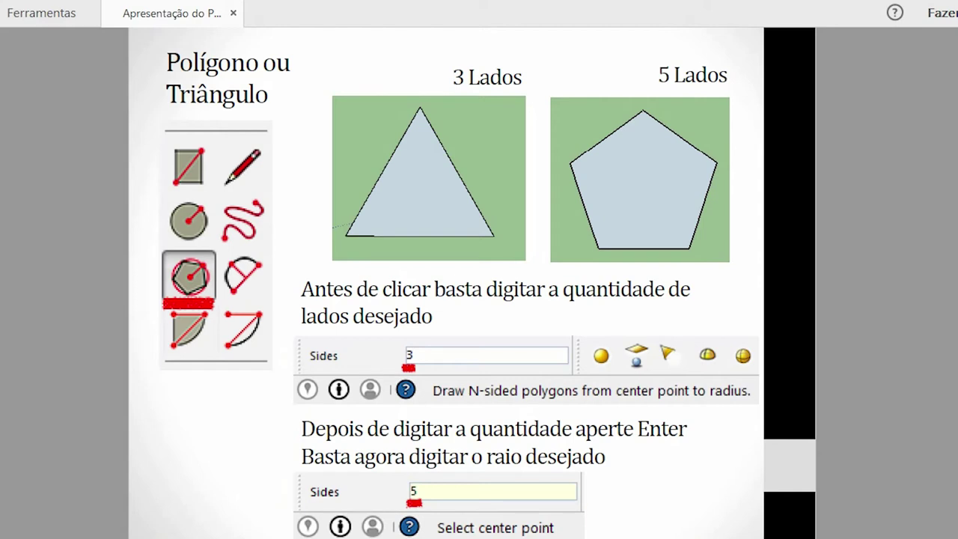
Advance through the Arco (A) and Retângulo (R) slides to the Move (M) page
key(Right)
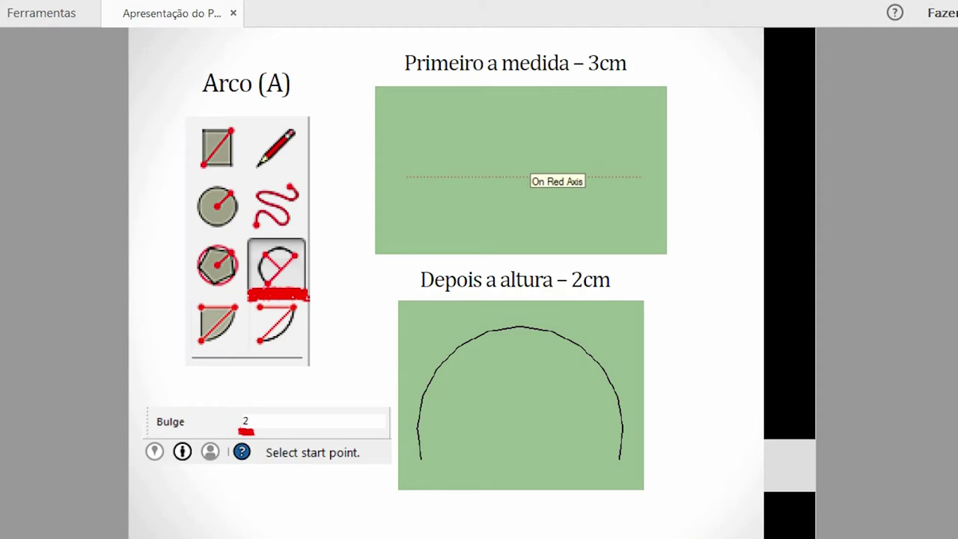
key(Right)
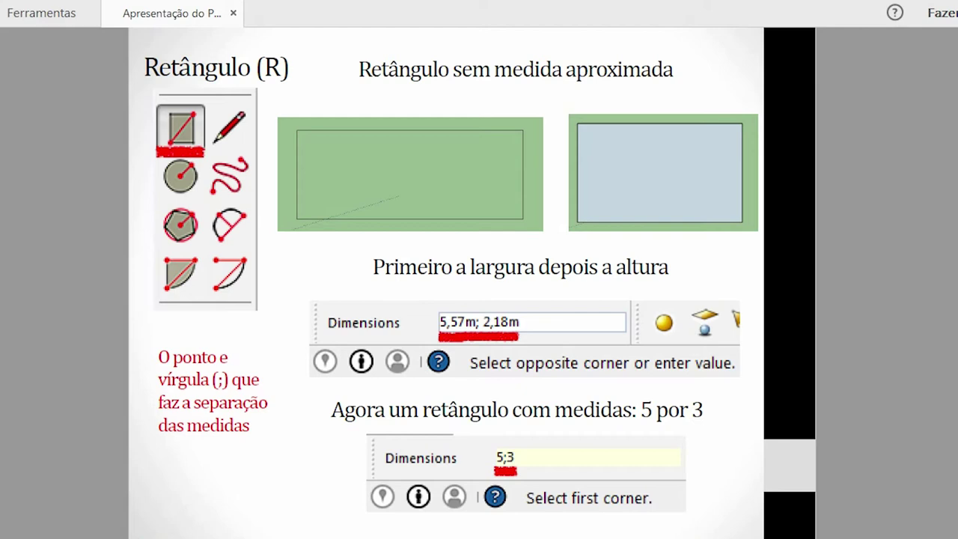
key(Right)
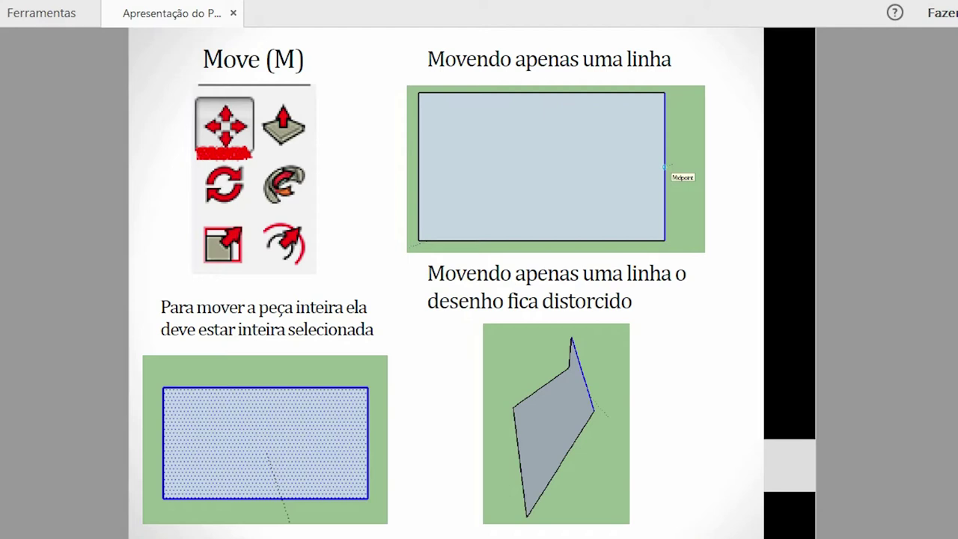
Page through the moving-pieces and equal-spacing slides to the Aula 06 line-offset page
key(Right)
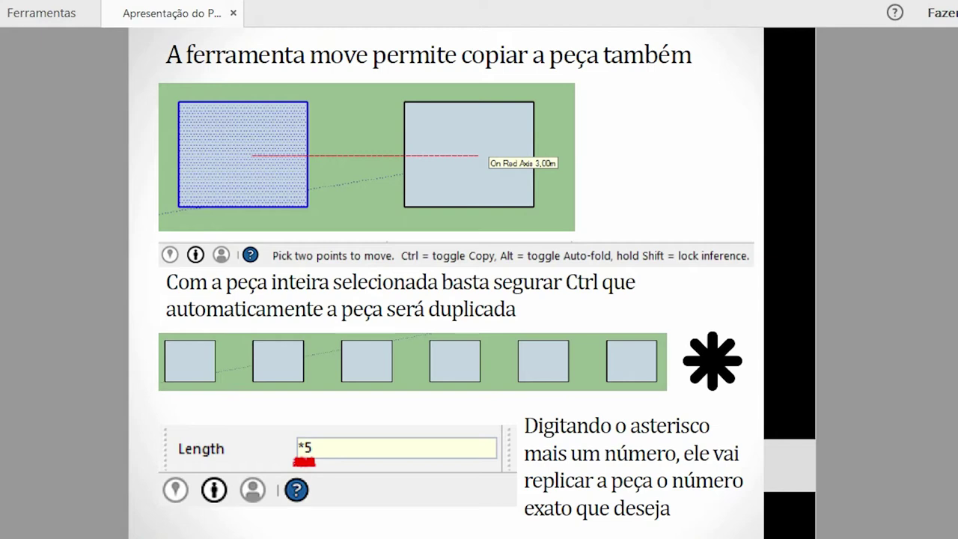
key(Right)
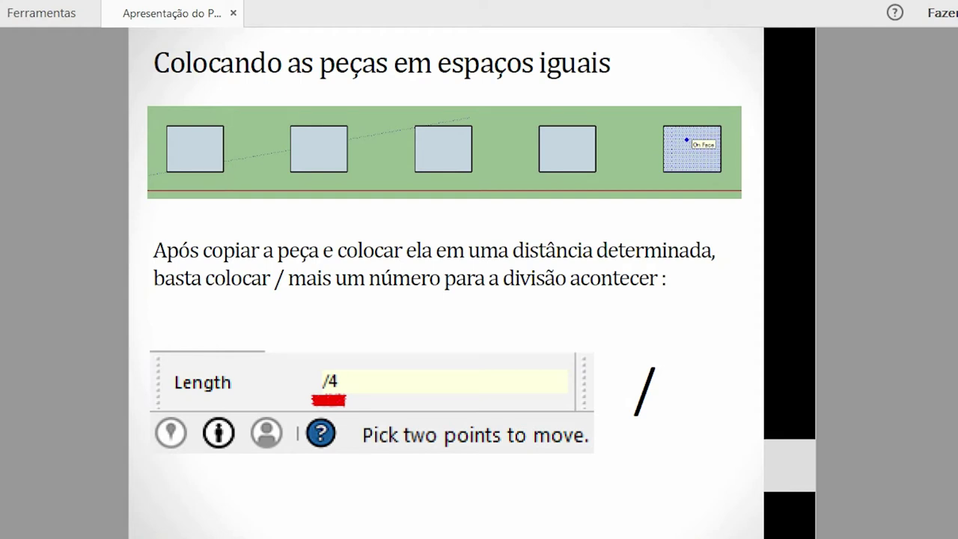
key(Right)
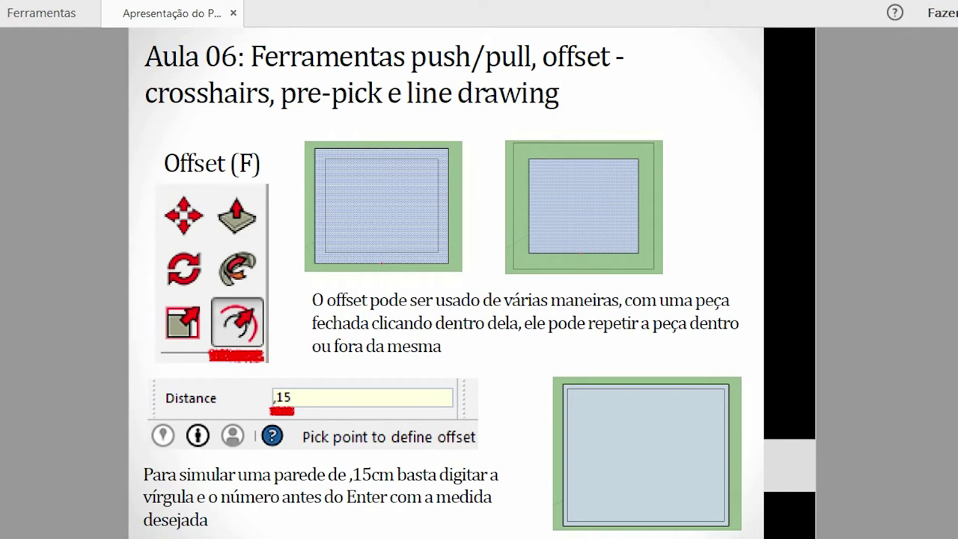
key(Right)
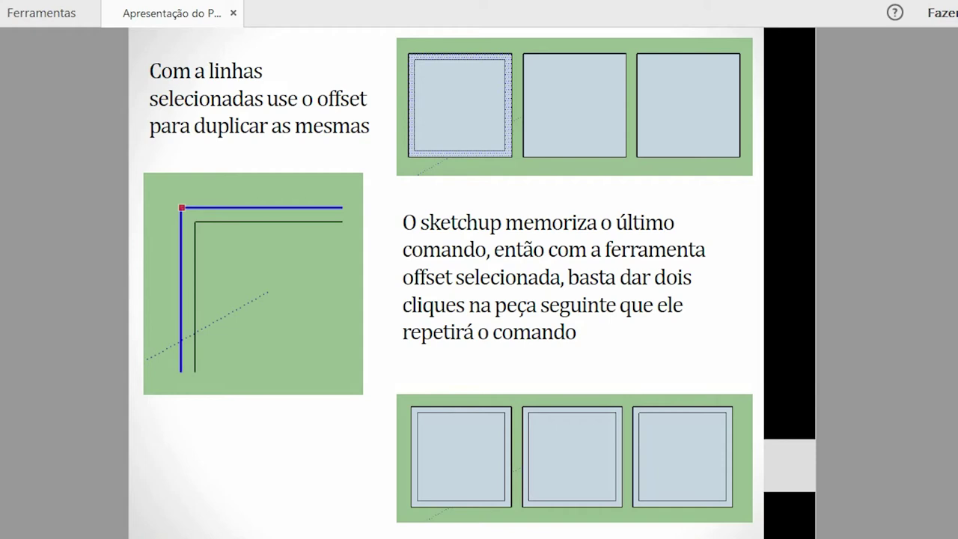
Advance through Criando Volumes, Medidas em metros and Dica to the Reverse Faces page
key(Right)
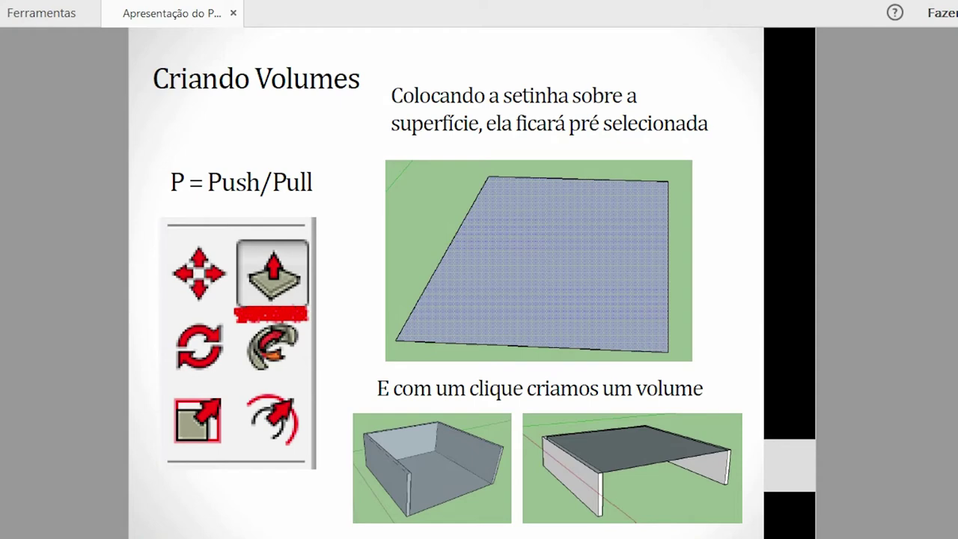
key(Right)
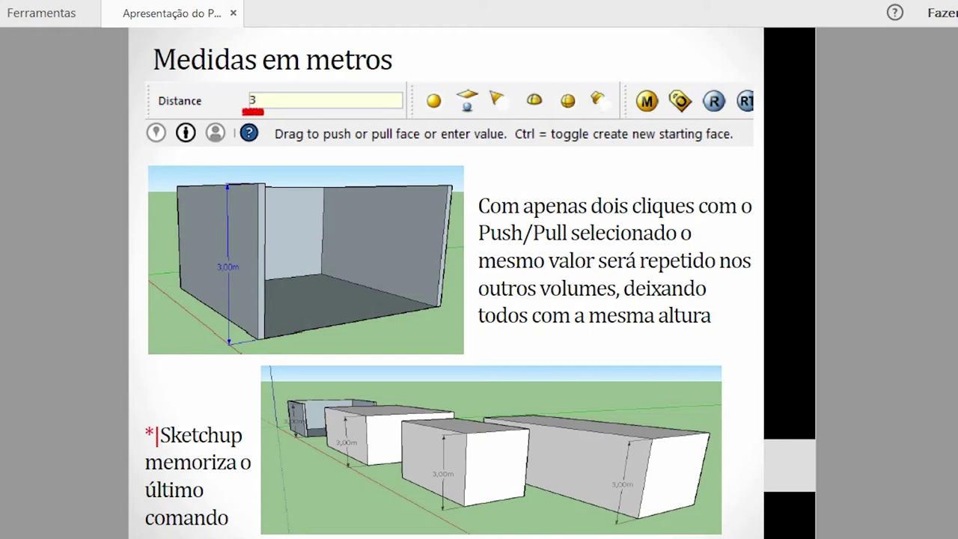
key(Right)
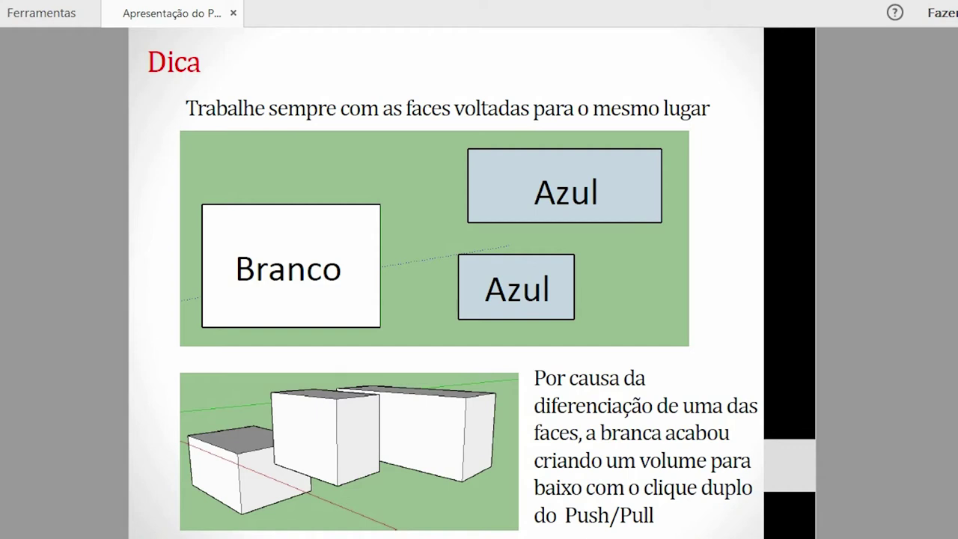
key(Right)
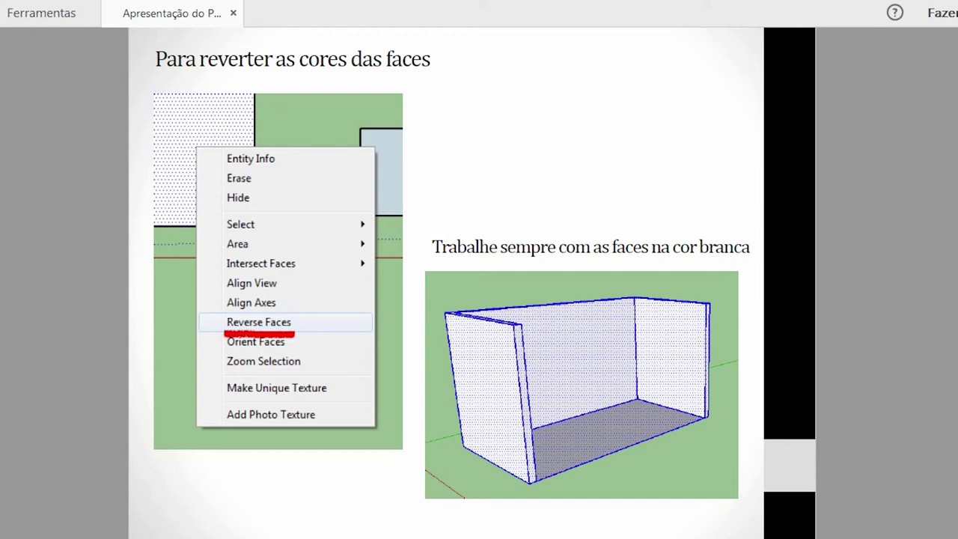
Go to the slide on enabling Display crosshairs under Window > Preferences
key(Right)
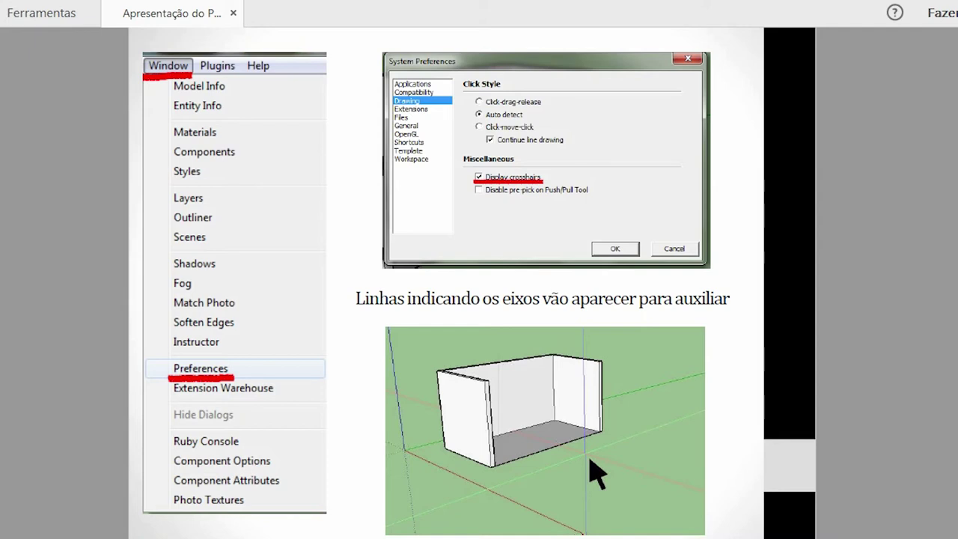
Advance past the drawing-preference options to the pre-pick/Continue line drawing page
key(Right)
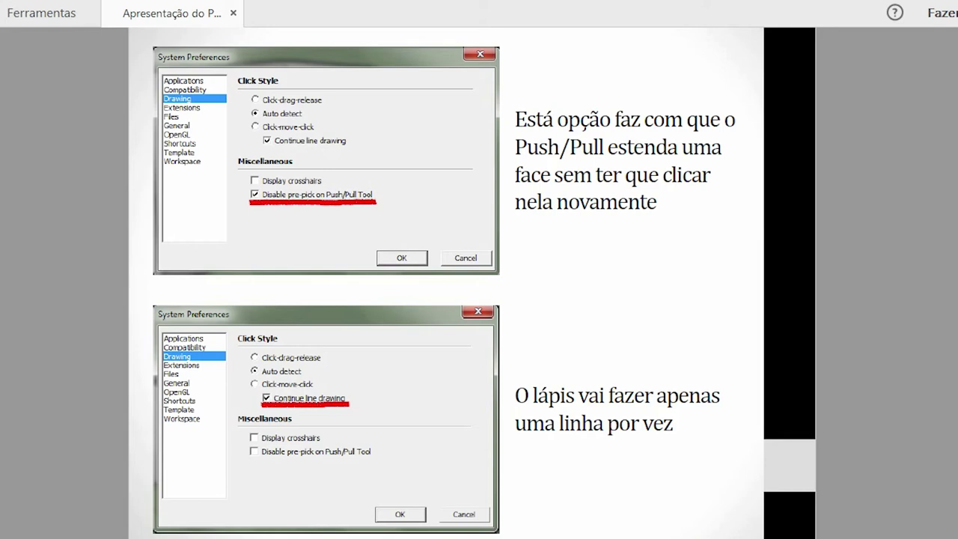
key(Right)
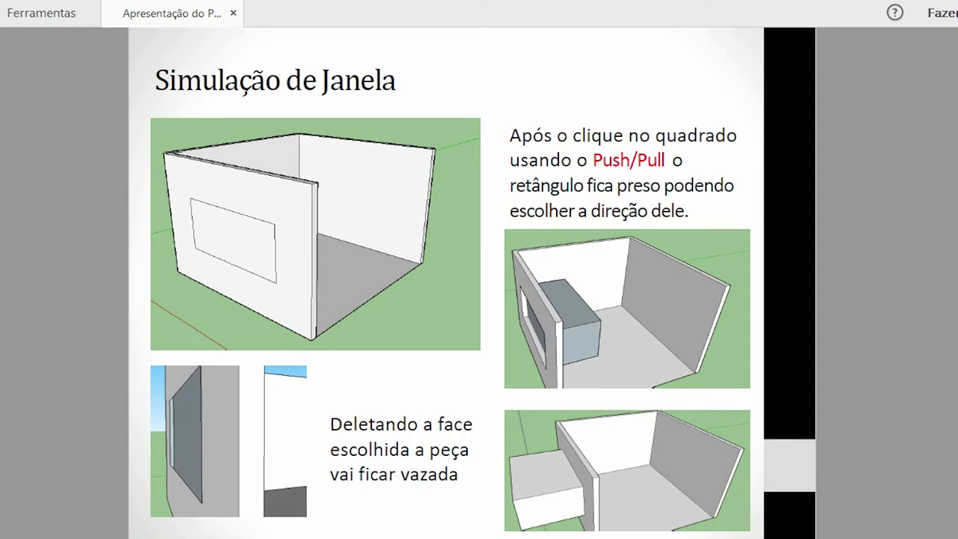
Advance the PDF to the next slide, about drawing on faces
key(Right)
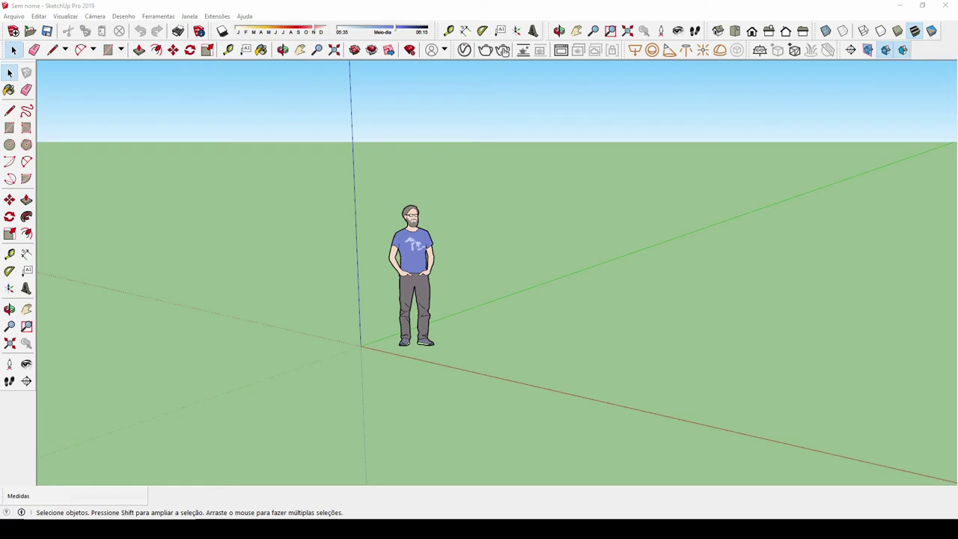
Turn on the Armazenamento, Camadas, Classificador and Componentes dinâmicos toolbars
key(alt+v)
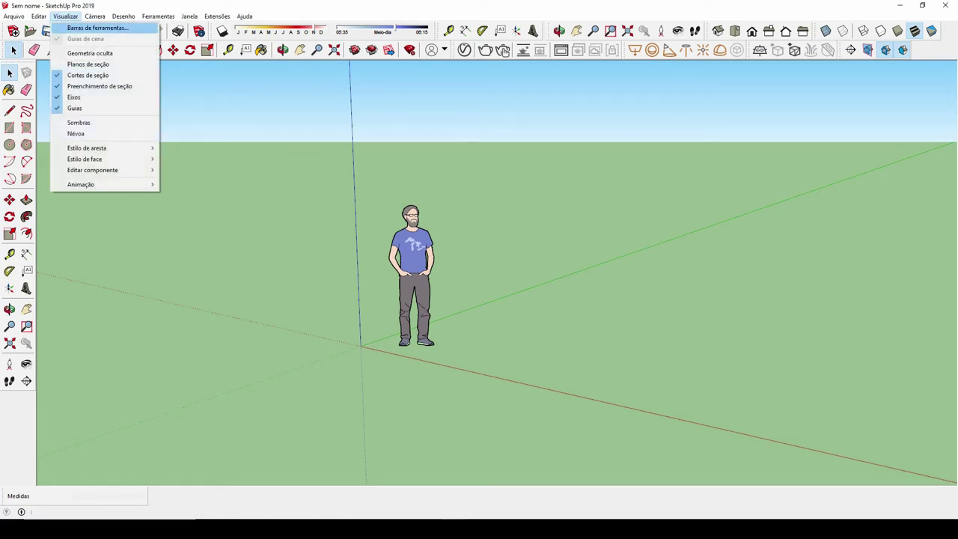
key(Return)
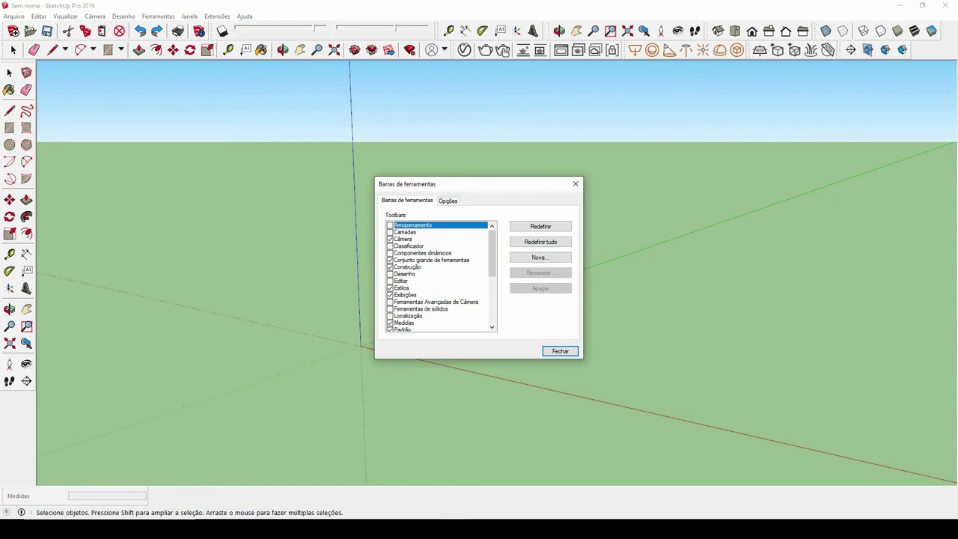
key(space)
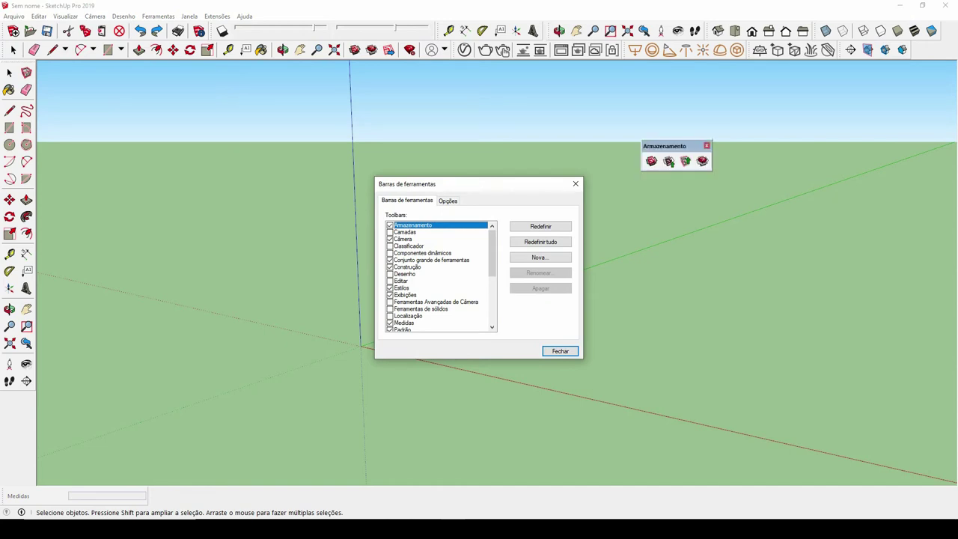
key(Down)
key(space)
key(Down)
key(space)
key(Down)
key(space)
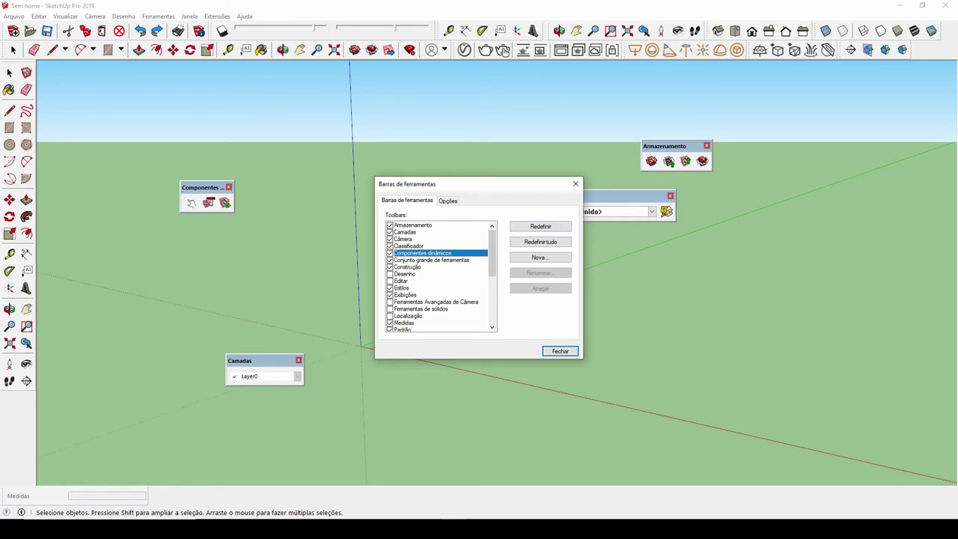
click(575, 184)
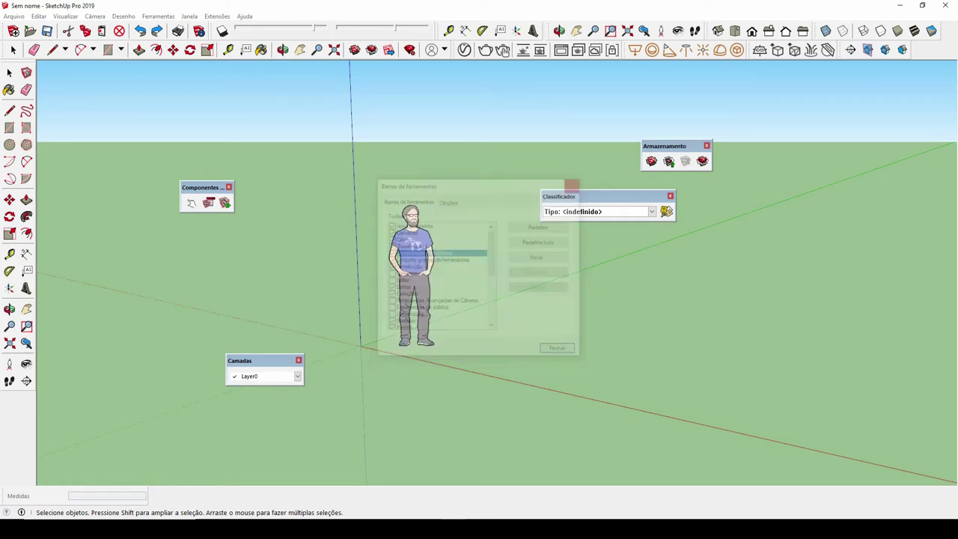
Close the floating Classificador, Armazenamento, Componentes dinâmicos and Camadas toolbars
click(670, 196)
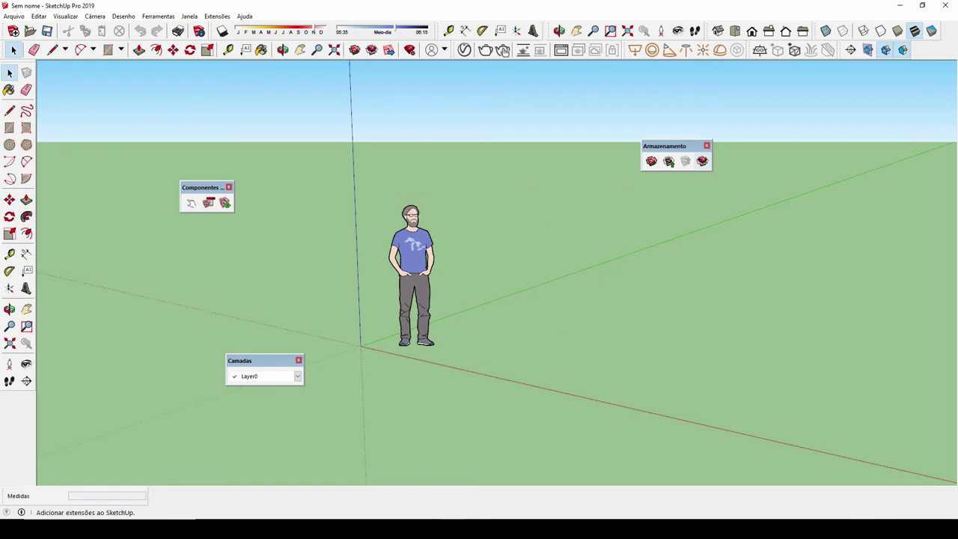
click(707, 145)
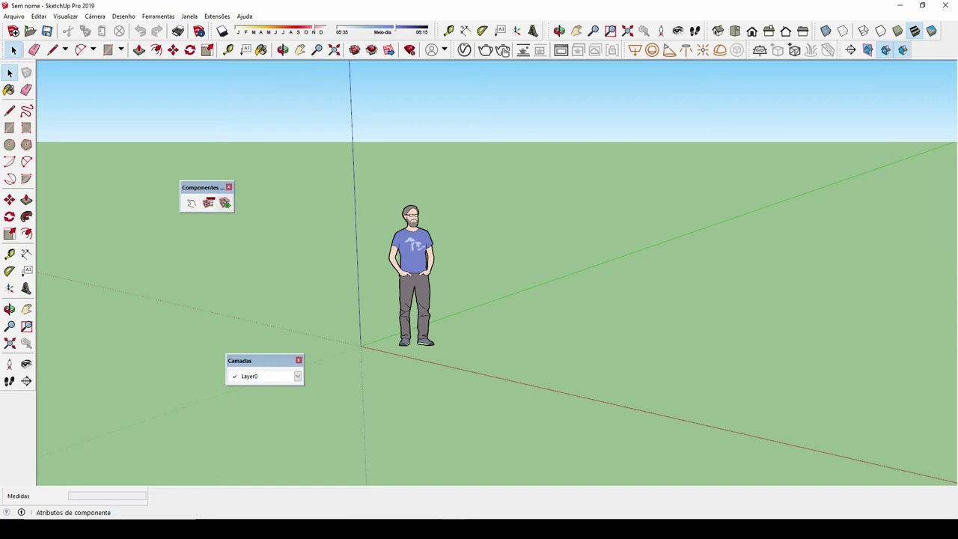
click(228, 187)
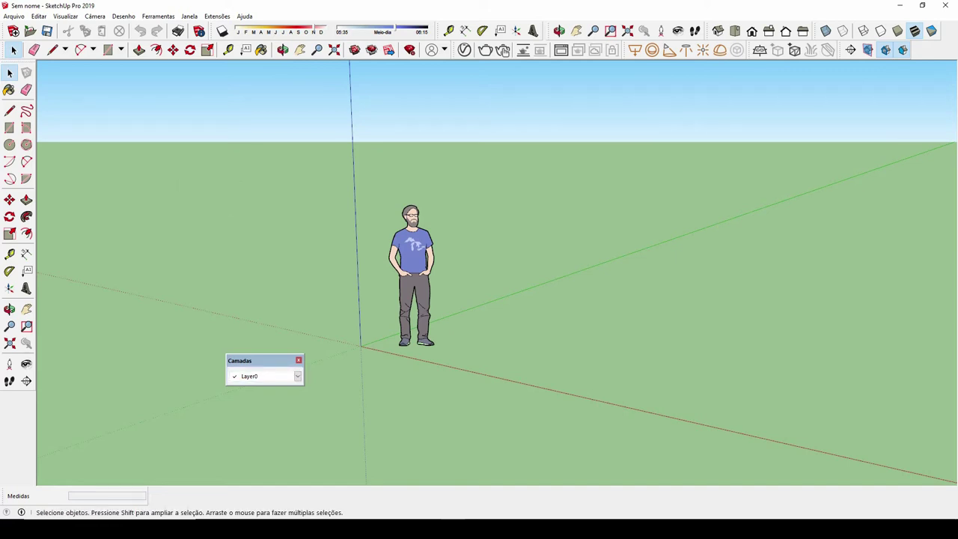
click(298, 360)
click(14, 15)
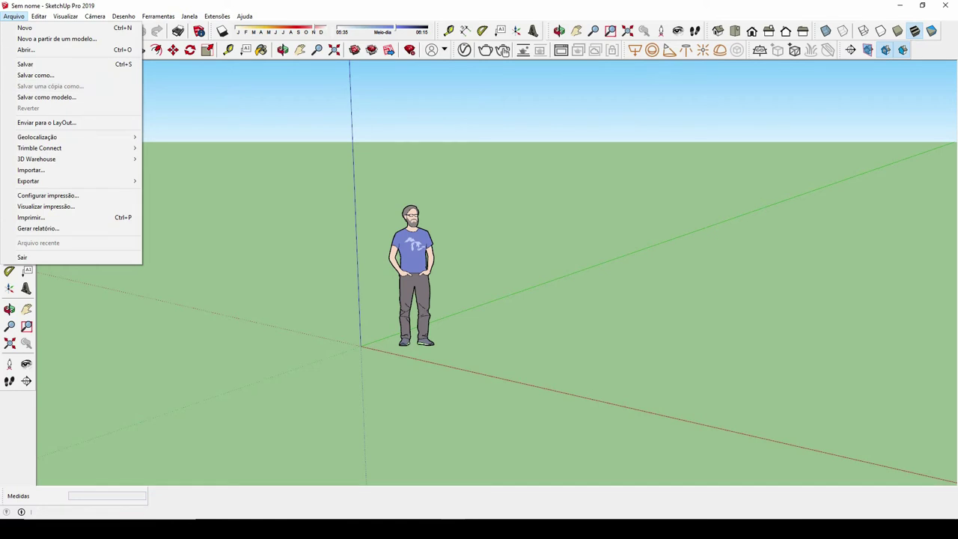
key(Escape)
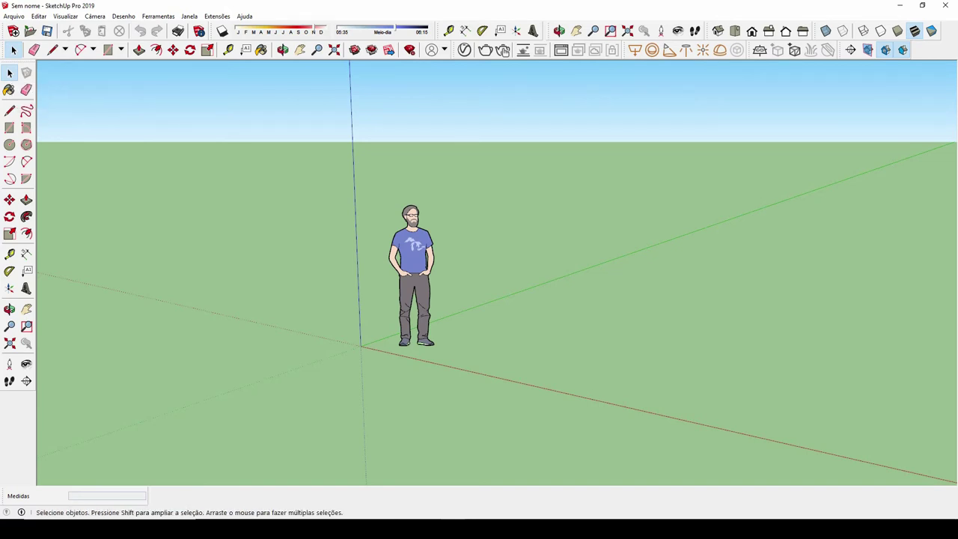
Cycle through the Line, Select, Push/Pull and Orbit tools, then tilt the view slightly
click(51, 49)
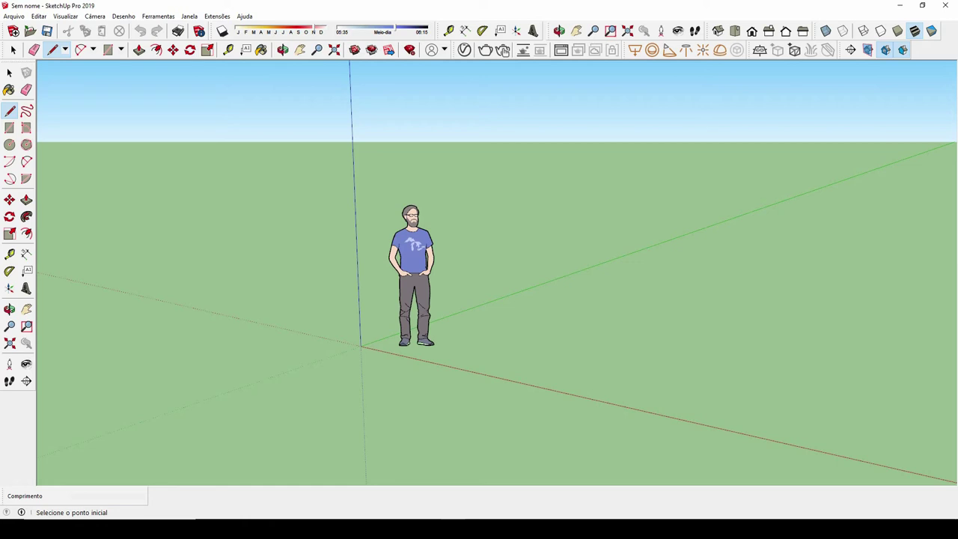
key(space)
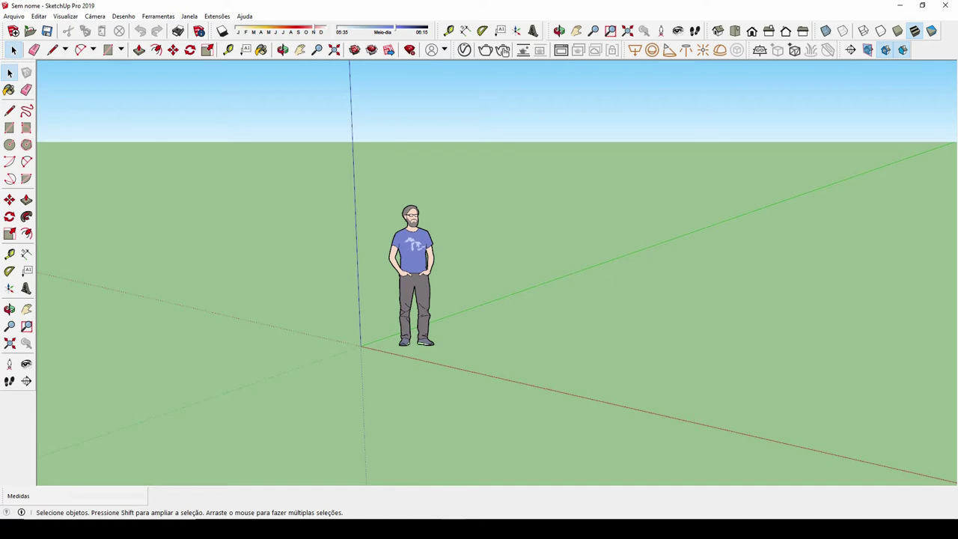
key(l)
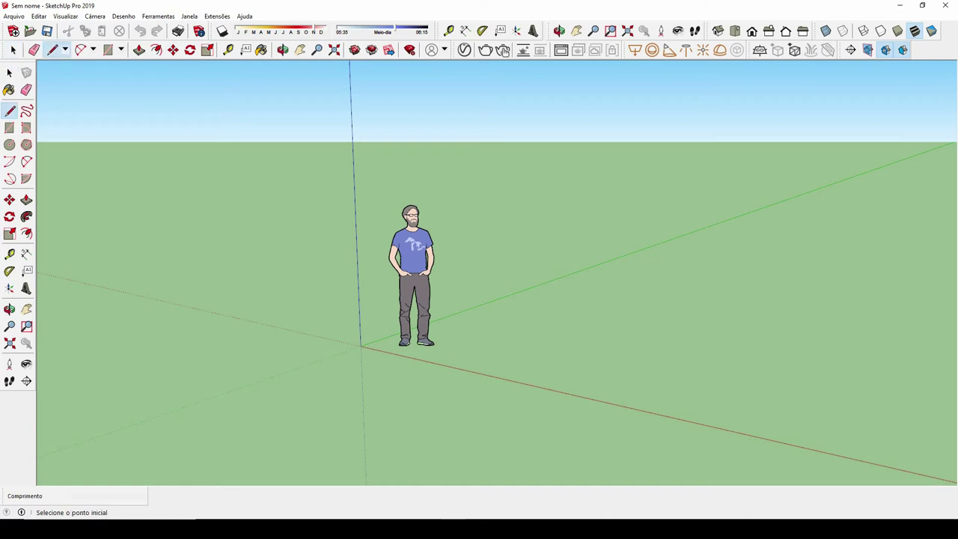
key(p)
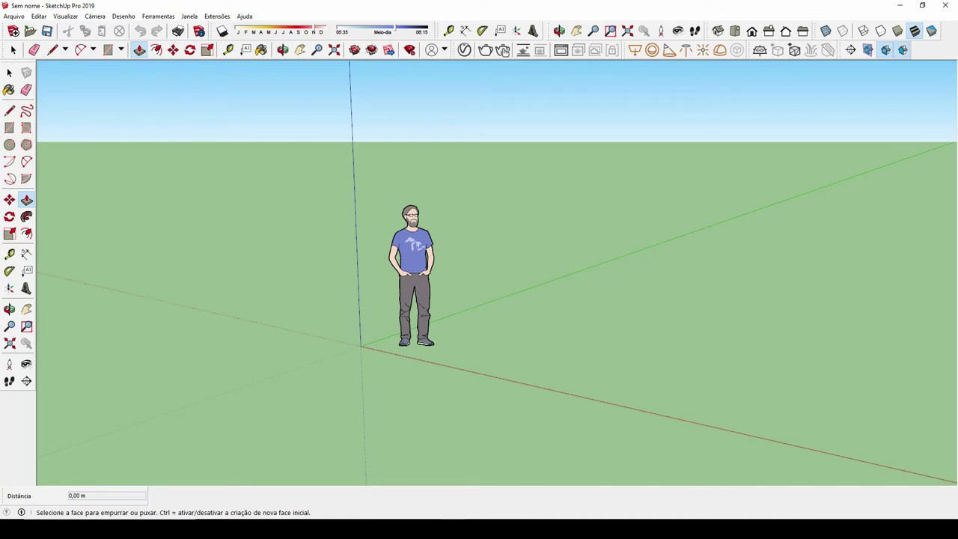
key(space)
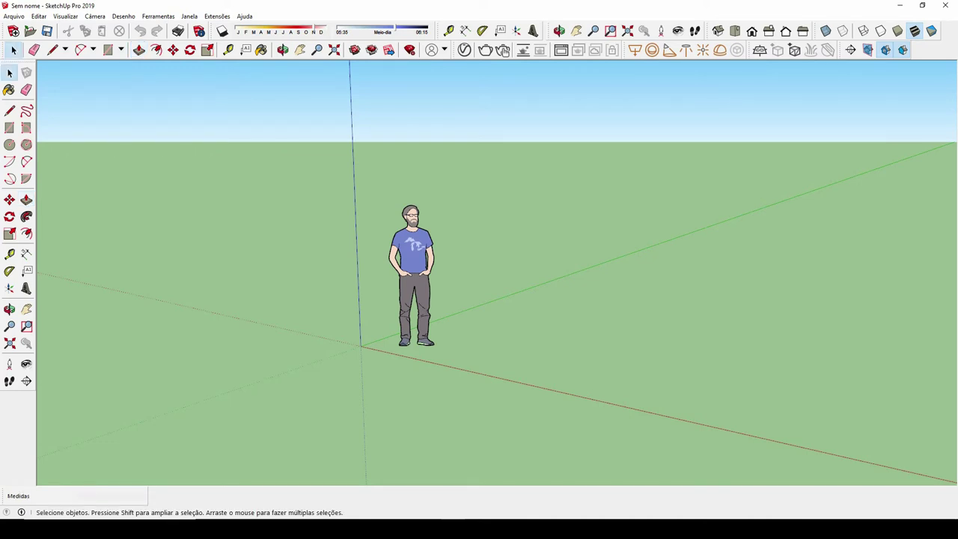
key(o)
mouse_move(494, 270)
mouse_down()
mouse_move(494, 254)
mouse_move(524, 314)
mouse_move(464, 270)
mouse_up()
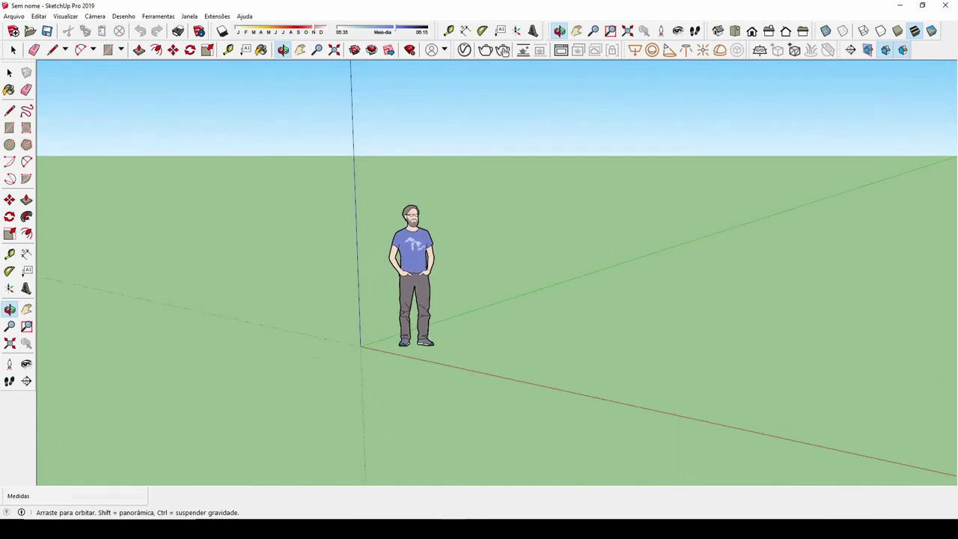
Orbit down to near ground level, then zoom in closer on the standing figure
key(space)
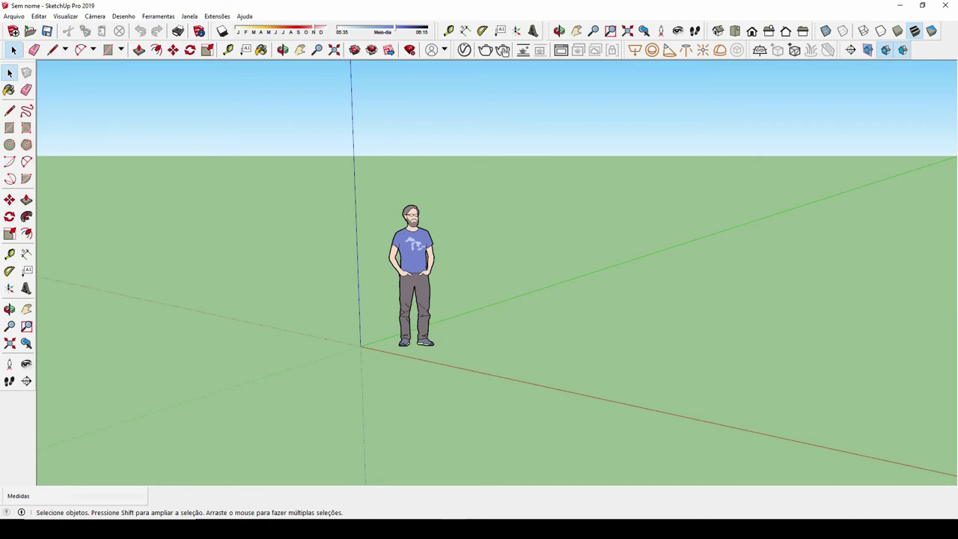
key(o)
drag(479, 314, 479, 269)
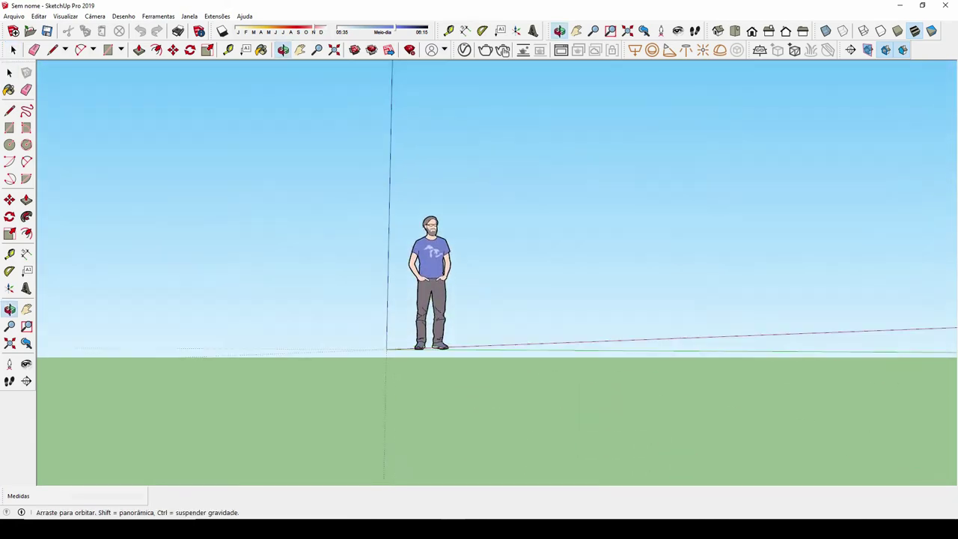
mouse_move(479, 315)
mouse_down()
mouse_move(434, 255)
mouse_move(479, 299)
mouse_up()
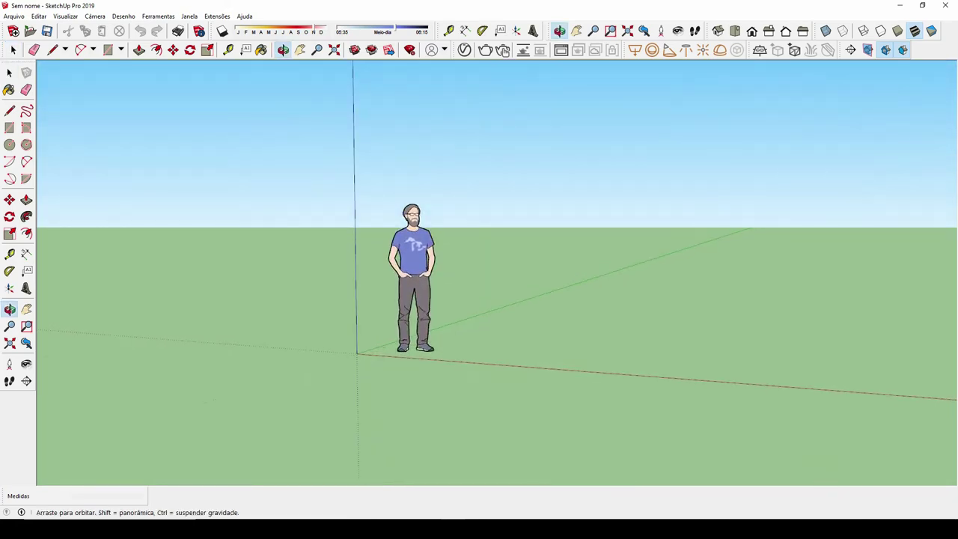
key(space)
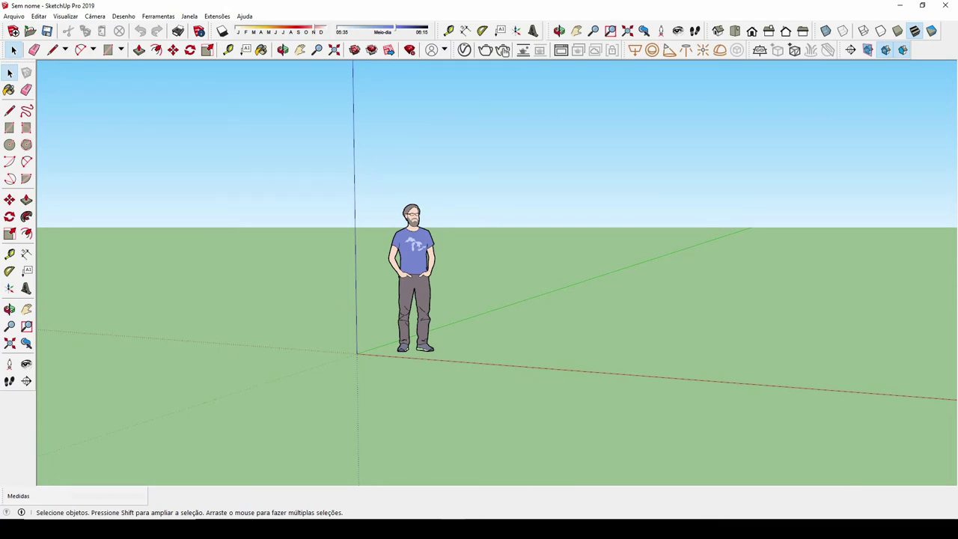
key(z)
mouse_move(498, 315)
mouse_down()
mouse_move(498, 217)
mouse_move(498, 280)
mouse_move(498, 239)
mouse_move(497, 269)
mouse_up()
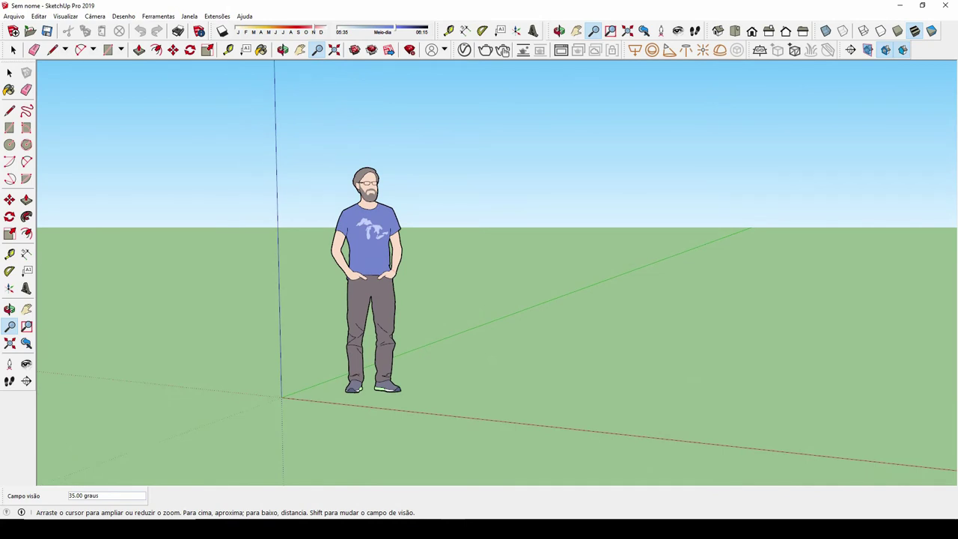
key(space)
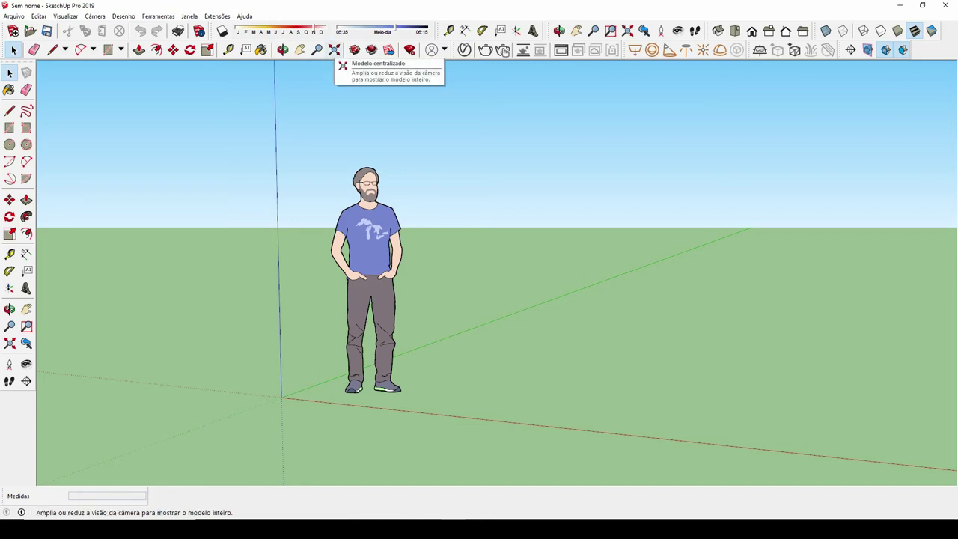
Zoom to extents, then zoom the view in and out with the scroll wheel
click(334, 49)
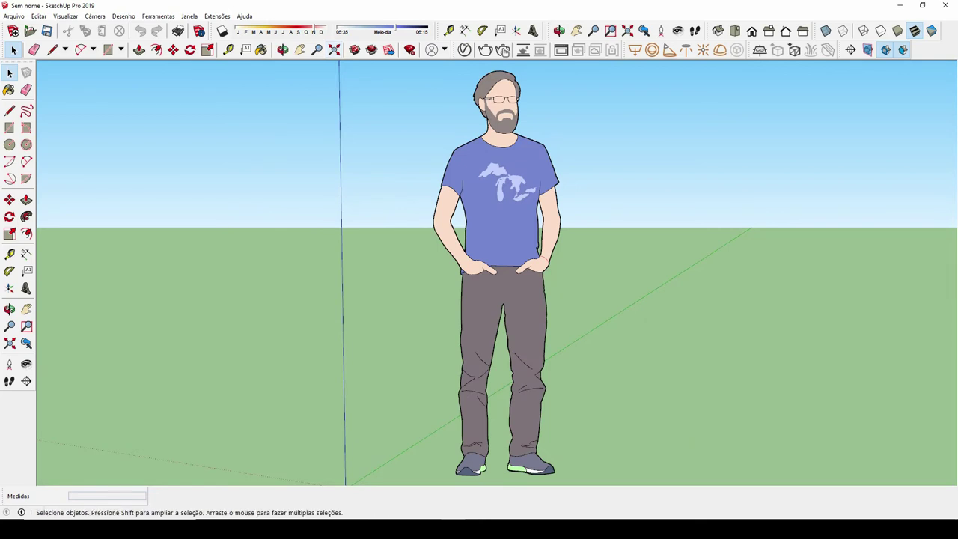
scroll(580, 292, down, 2)
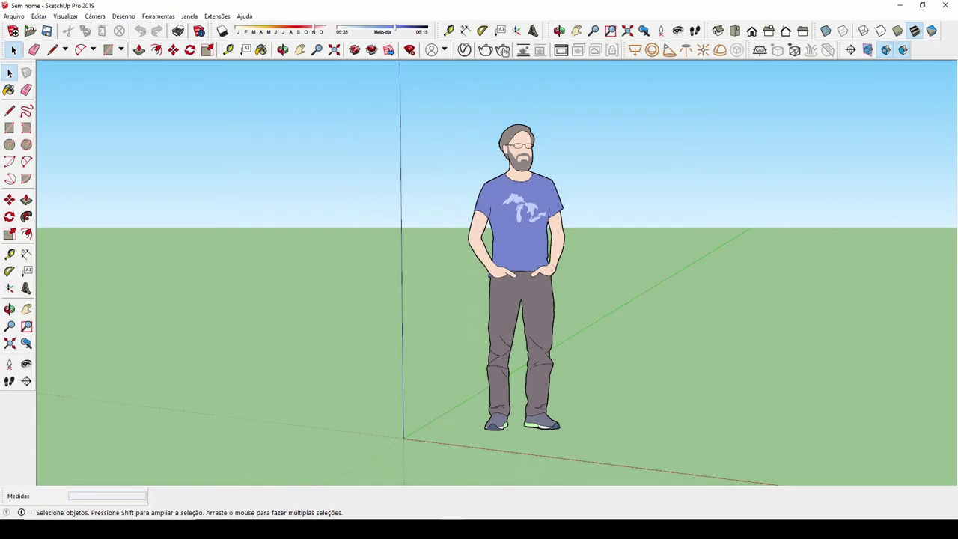
scroll(580, 292, down, 2)
scroll(580, 292, down, 2)
scroll(584, 271, up, 3)
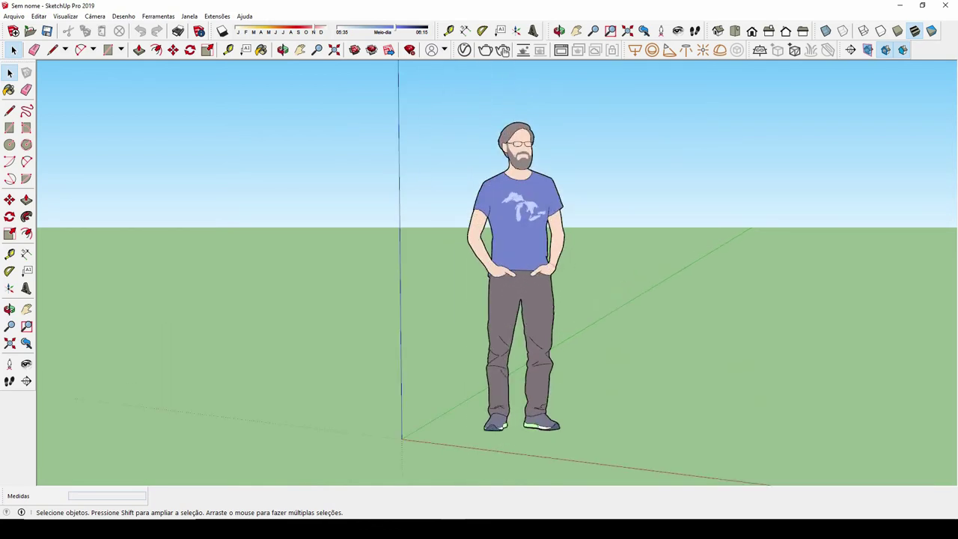
scroll(584, 271, down, 4)
scroll(576, 275, down, 3)
scroll(577, 276, up, 2)
scroll(577, 276, up, 1)
scroll(578, 283, down, 3)
scroll(578, 283, up, 2)
Place the camera in front of the figure, facing it, at 1,00 m eye height
click(661, 30)
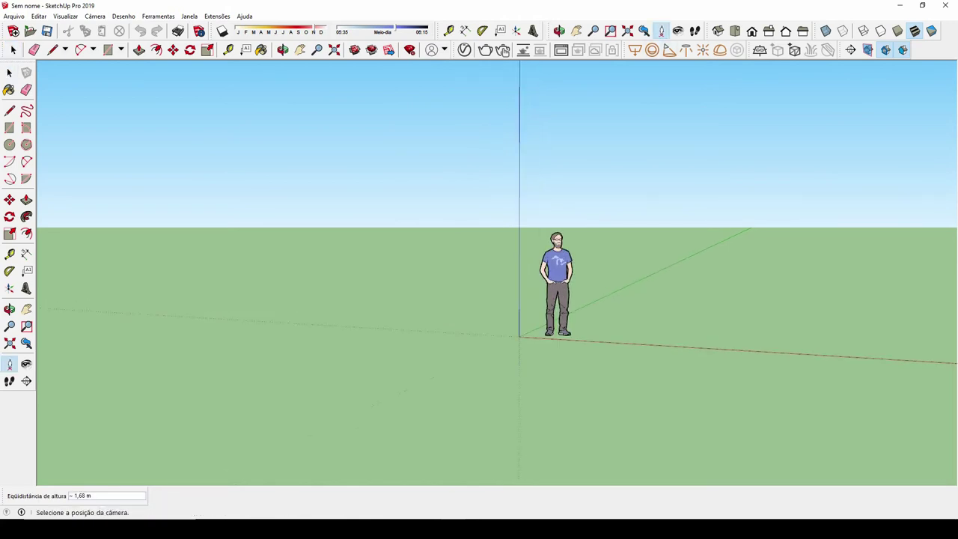
click(576, 314)
mouse_move(576, 315)
mouse_down()
mouse_move(419, 299)
mouse_move(441, 277)
mouse_up()
scroll(479, 273, down, 1)
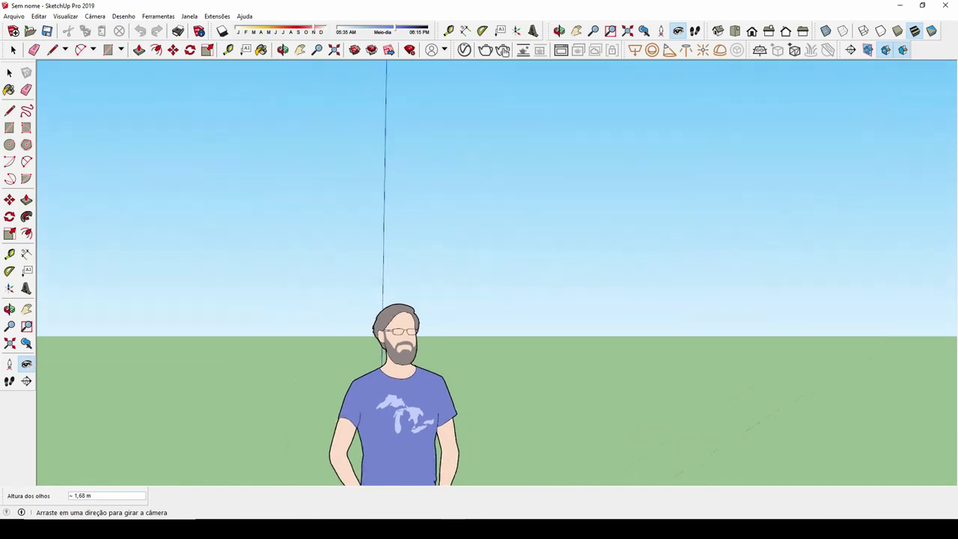
scroll(479, 274, down, 2)
scroll(479, 273, down, 2)
scroll(479, 273, down, 2)
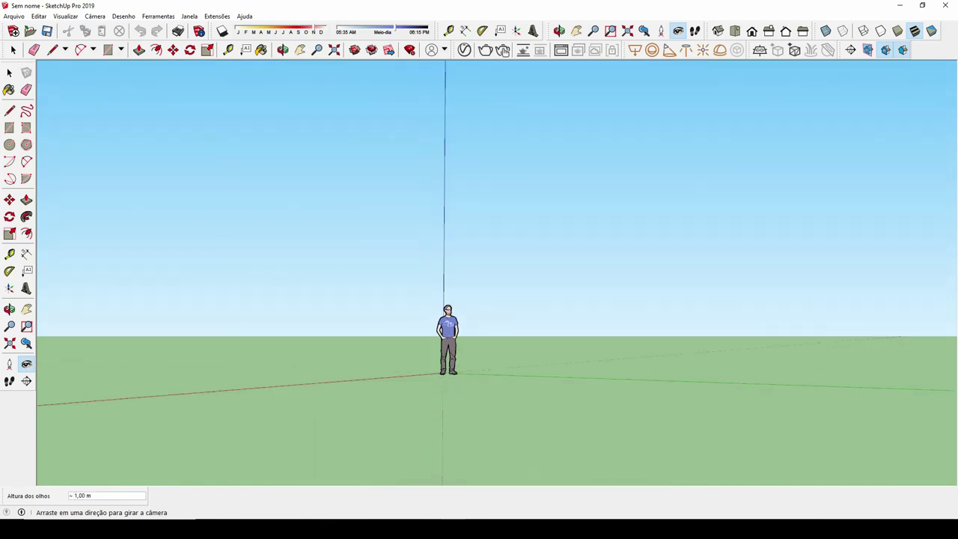
click(694, 31)
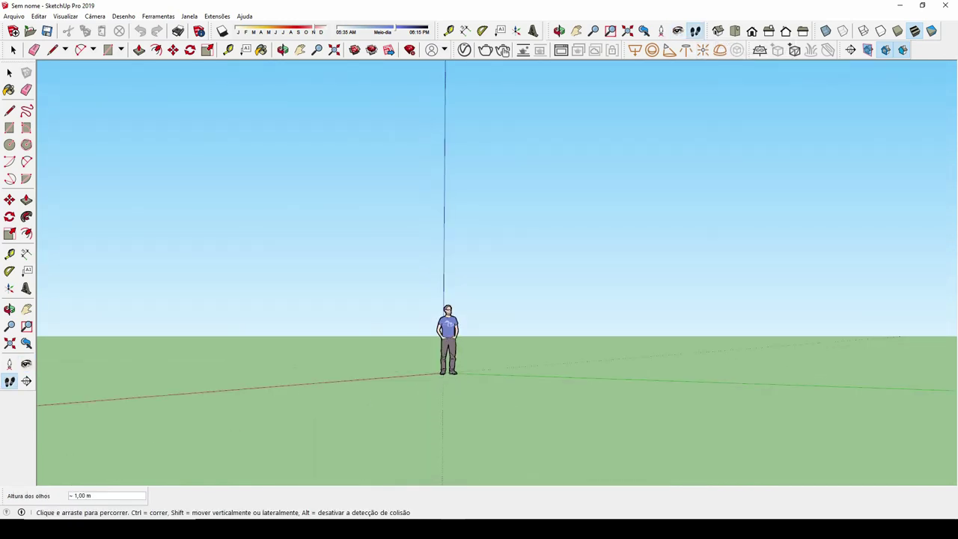
Walk the camera forward toward the figure, then pan it left of centre
drag(413, 453, 413, 453)
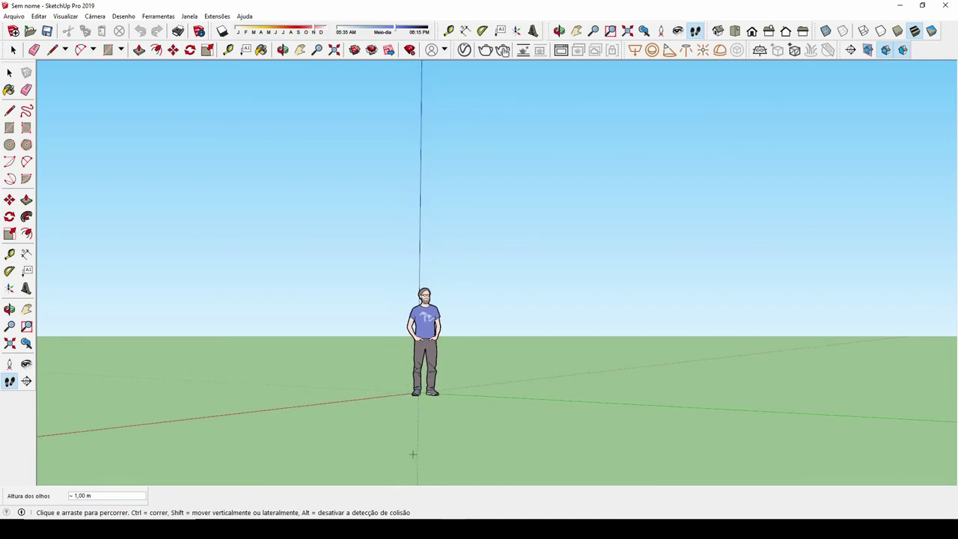
drag(412, 453, 395, 313)
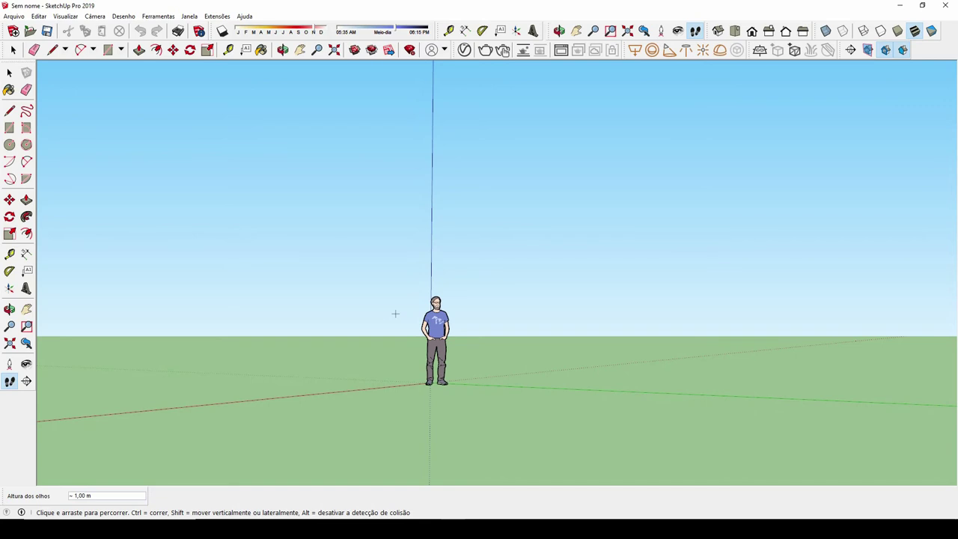
key(space)
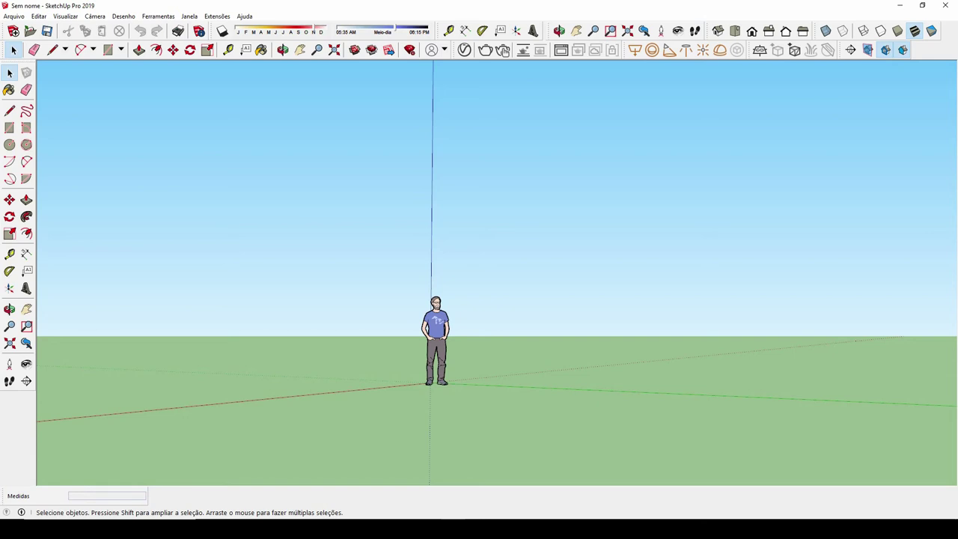
key(h)
mouse_move(479, 270)
mouse_down()
mouse_move(599, 218)
mouse_move(655, 260)
mouse_move(334, 318)
mouse_move(548, 324)
mouse_move(582, 320)
mouse_move(423, 293)
mouse_move(333, 296)
mouse_move(231, 264)
mouse_move(366, 249)
mouse_move(530, 264)
mouse_move(430, 253)
mouse_up()
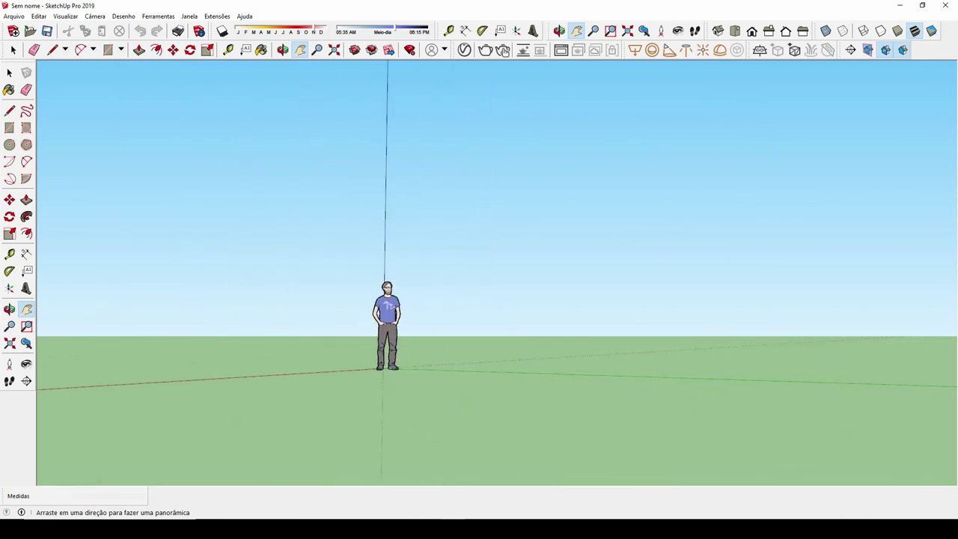
Zoom-window onto the whole figure, then its face, then return to the full-figure view
key(space)
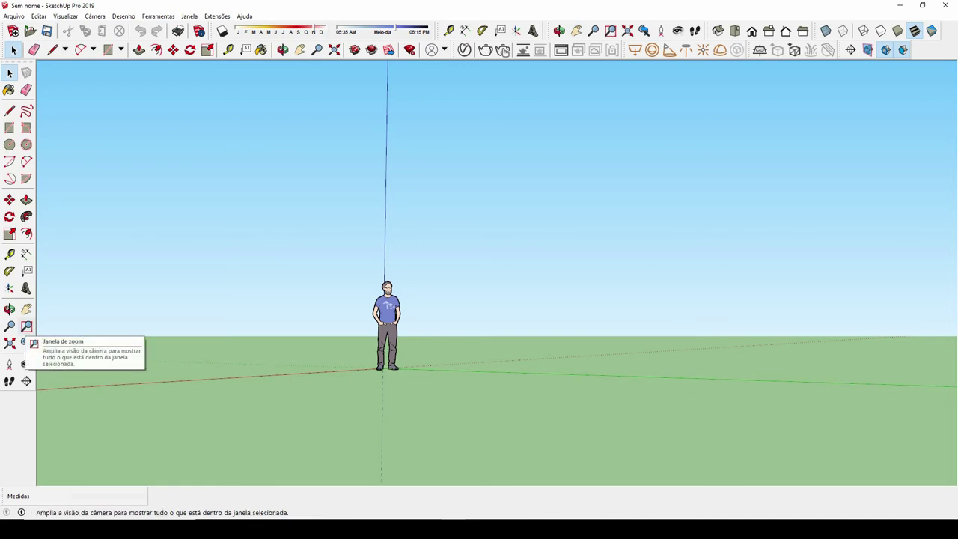
click(27, 326)
drag(323, 248, 451, 408)
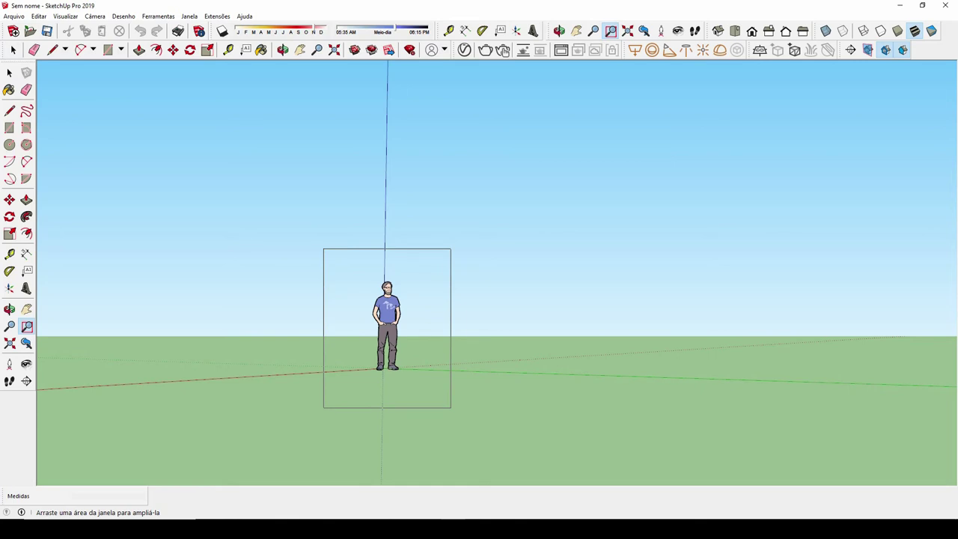
key(space)
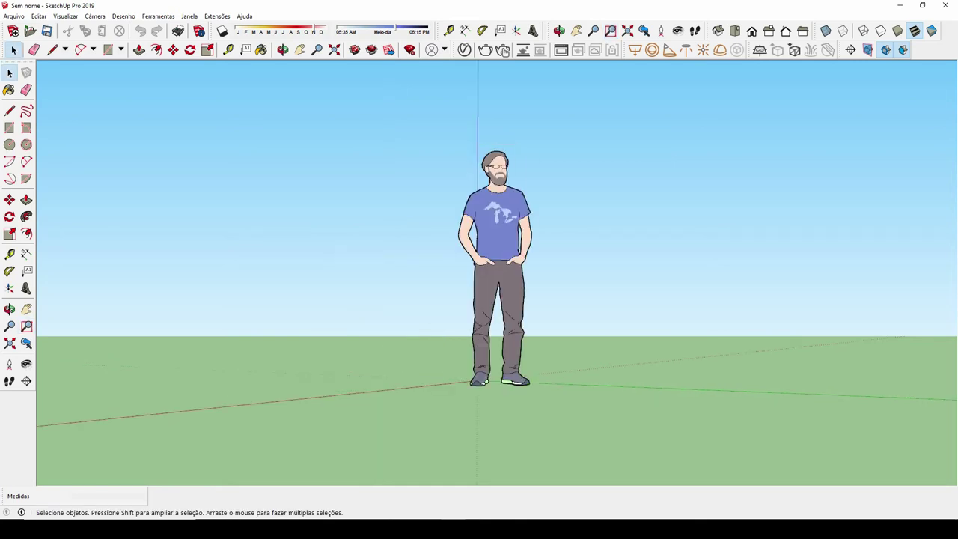
key(ctrl+shift+w)
drag(457, 133, 550, 200)
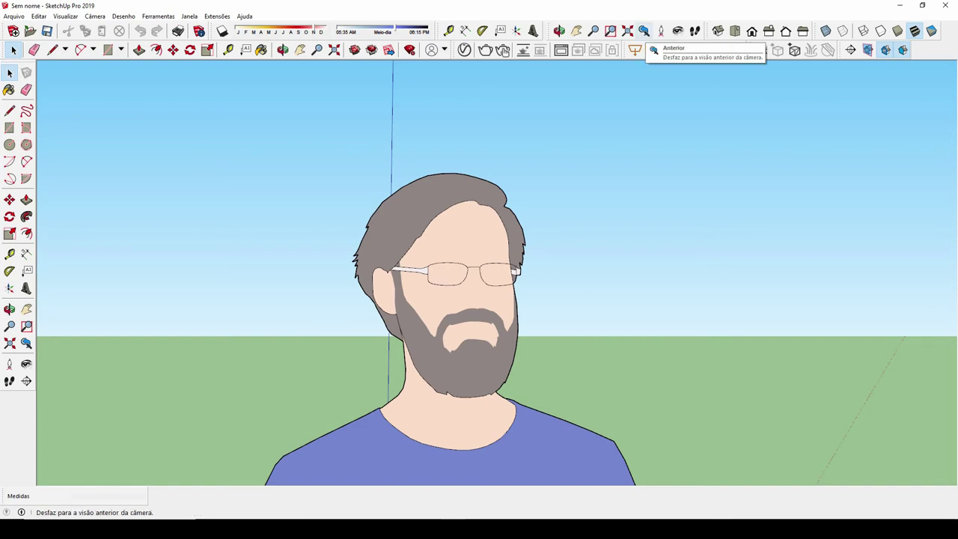
click(651, 48)
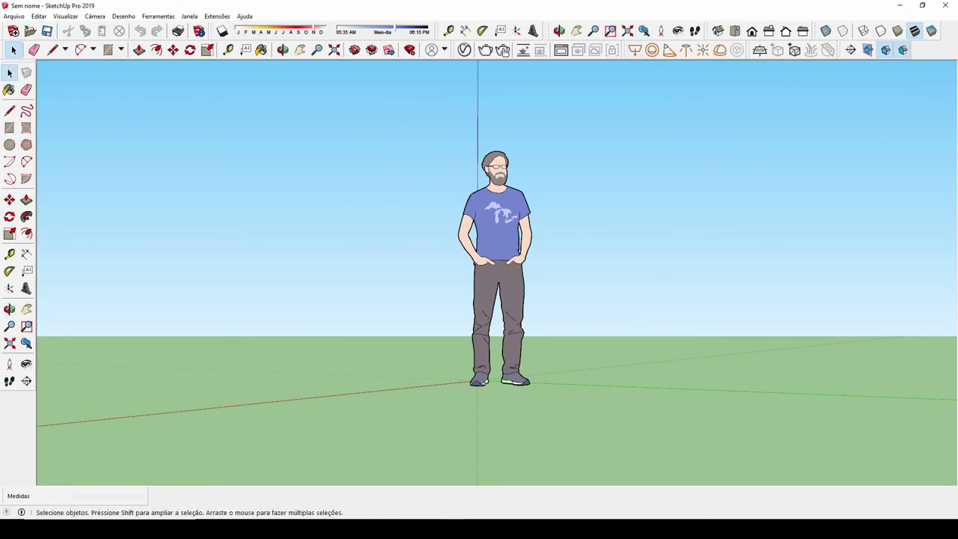
Place a section plane with its default name, zoom out and orbit down toward the ground
click(479, 299)
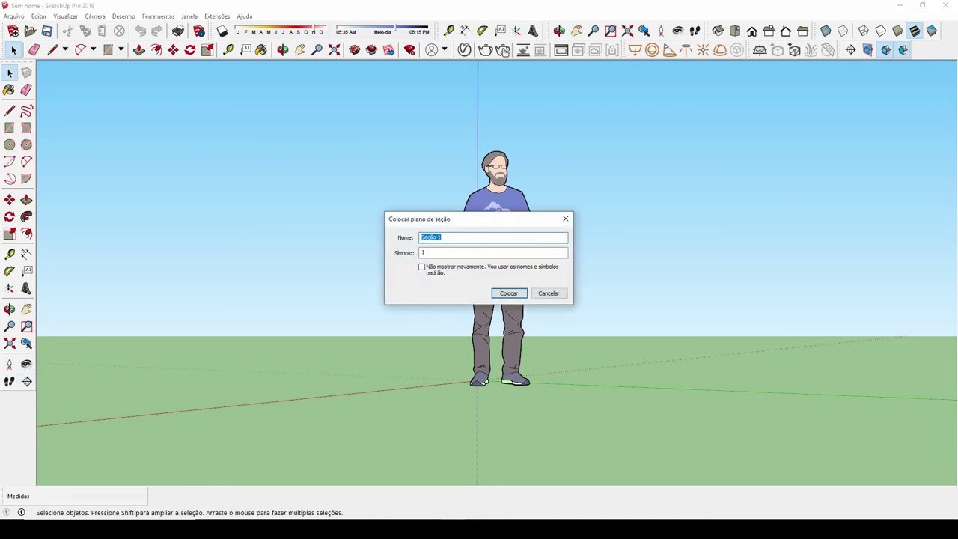
click(509, 293)
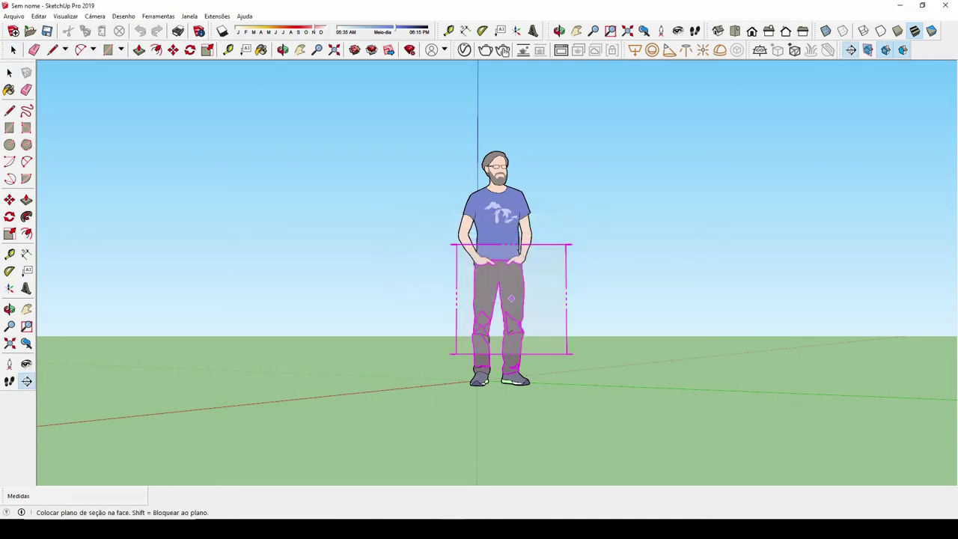
scroll(533, 293, down, 2)
scroll(535, 279, down, 2)
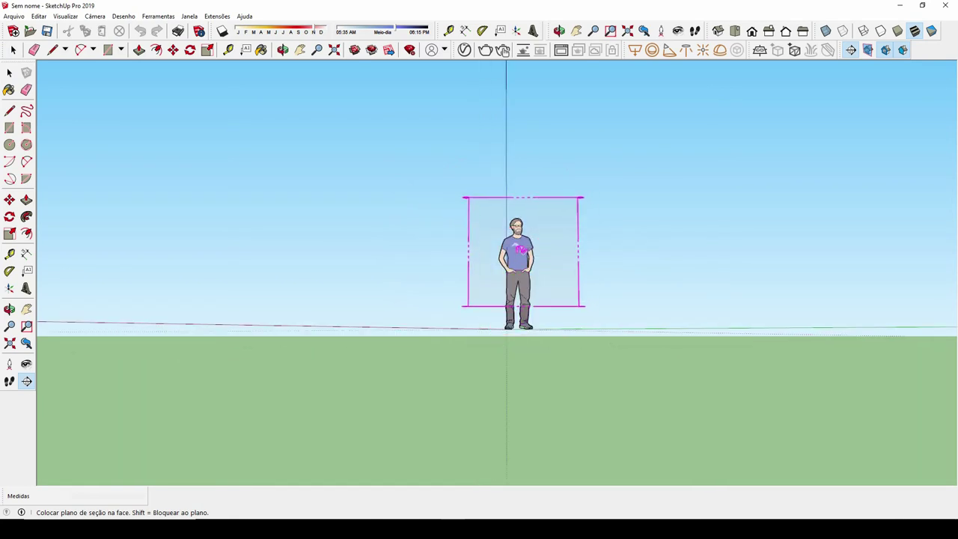
middle_drag(535, 280, 535, 330)
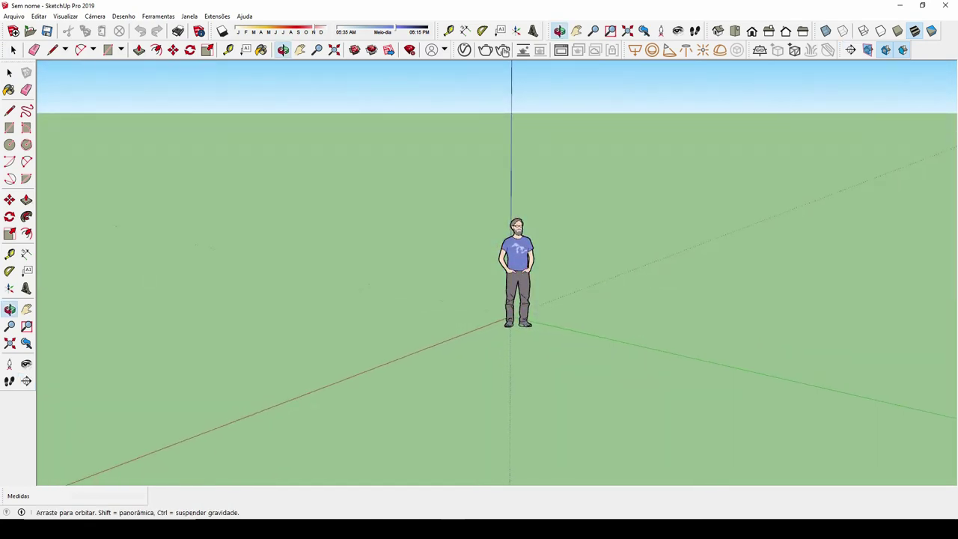
Draw an 11,83 m by 9,73 m rectangle on the ground beside the figure
key(space)
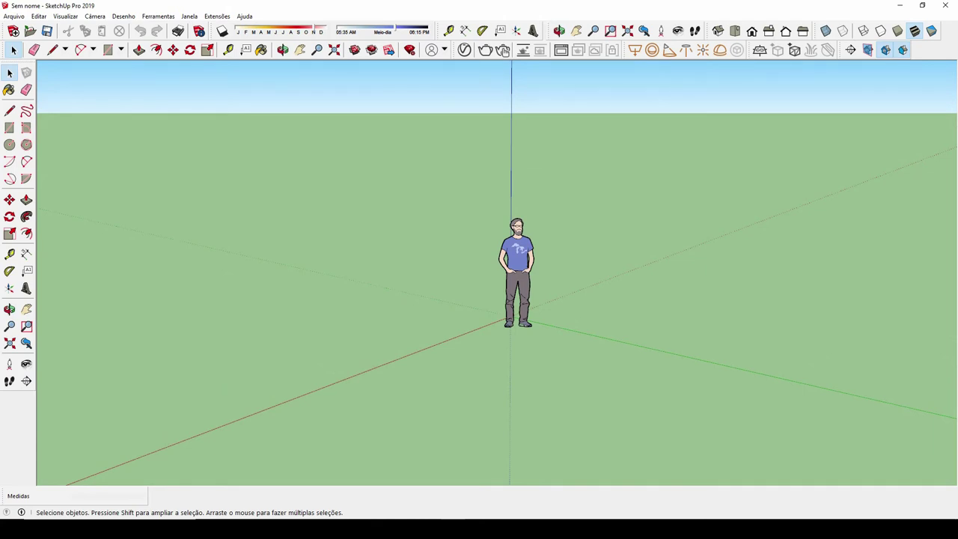
scroll(599, 329, down, 2)
scroll(599, 330, down, 1)
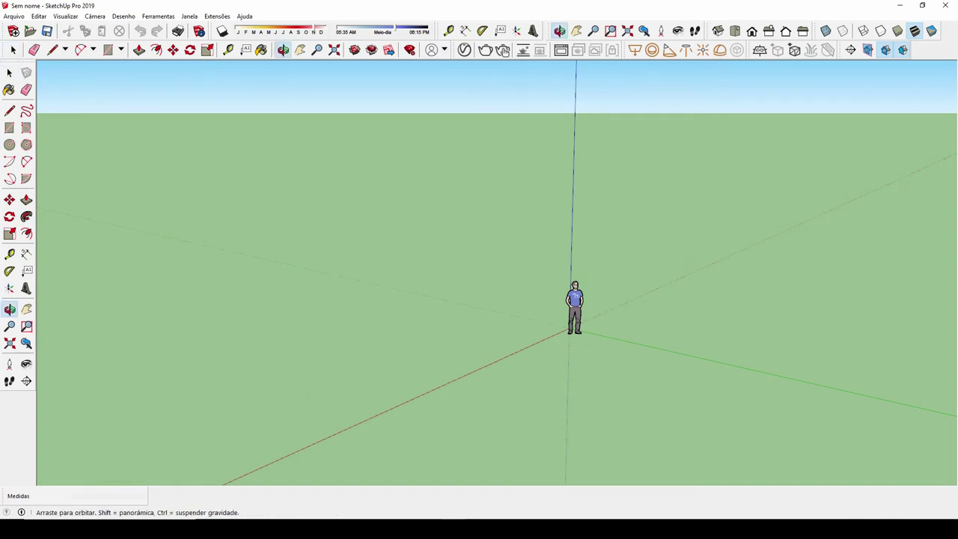
middle_drag(599, 329, 509, 314)
mouse_move(476, 314)
mouse_down()
mouse_move(90, 307)
mouse_move(226, 350)
mouse_up()
key(r)
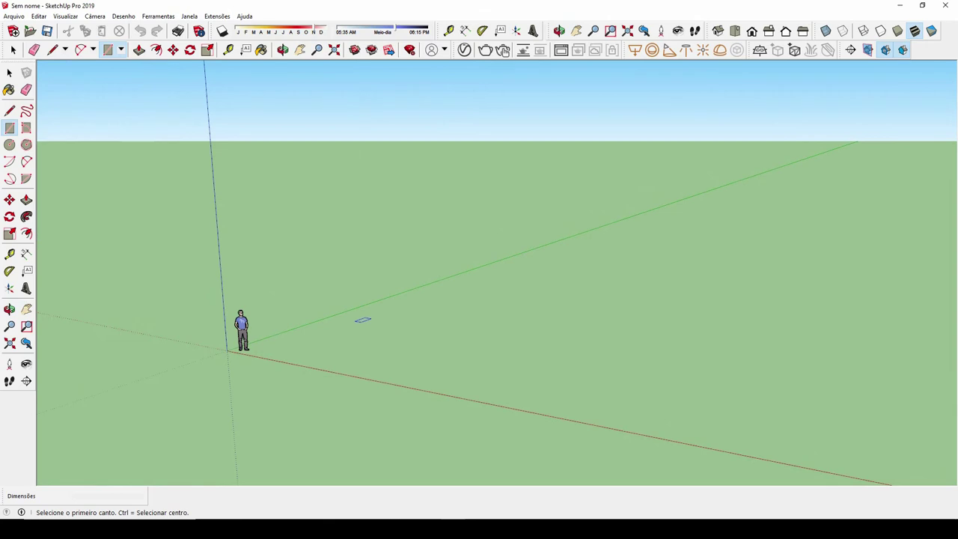
click(399, 301)
click(505, 389)
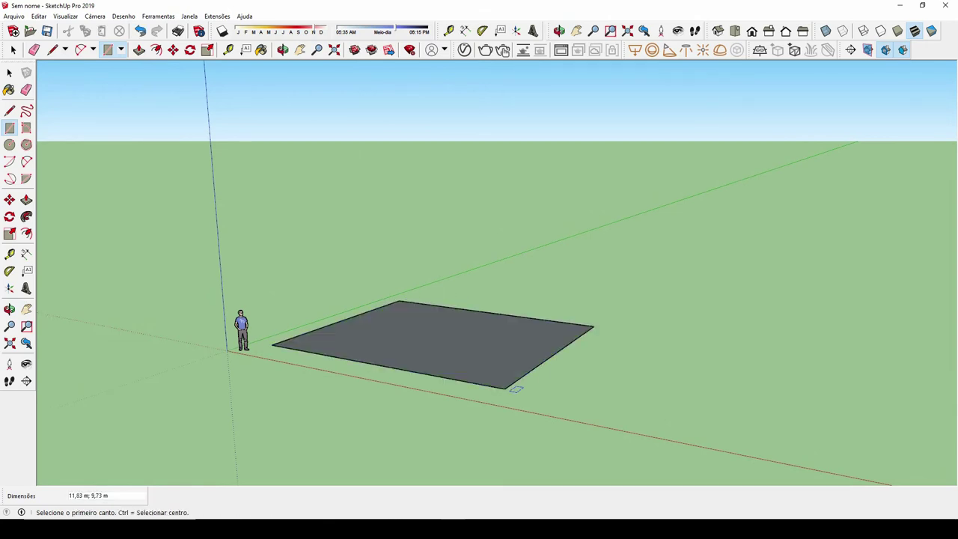
key(space)
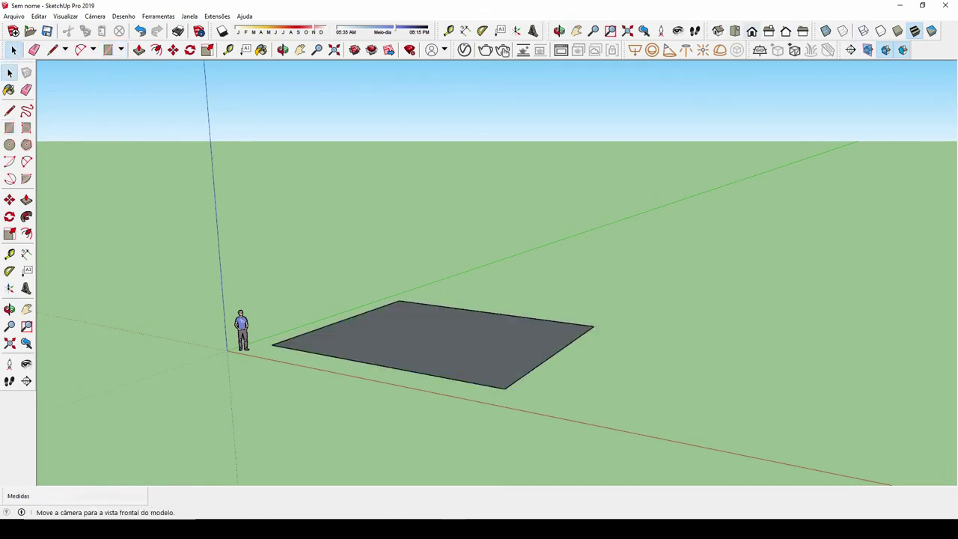
click(717, 32)
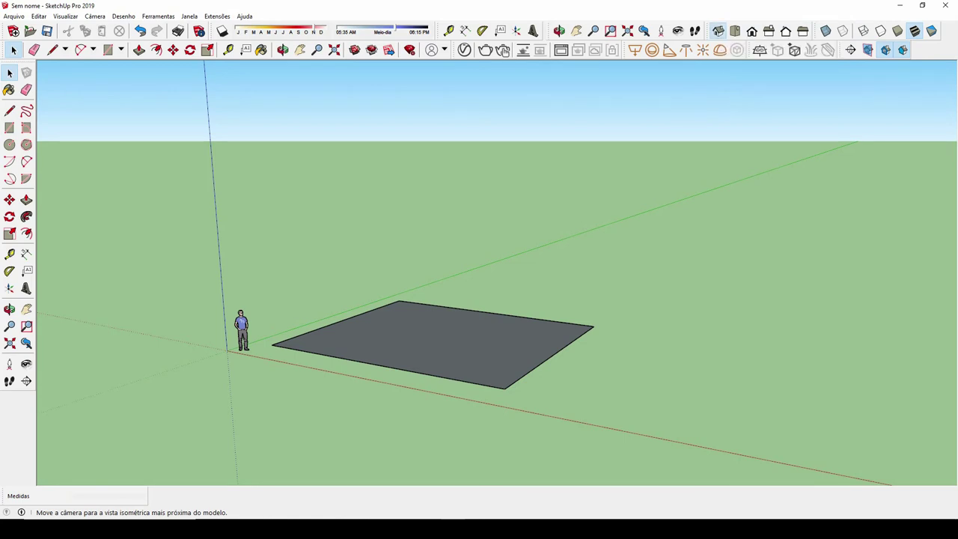
View the rectangle from Top, Front, Right, Back, Left, then Top again; test select-all
click(735, 31)
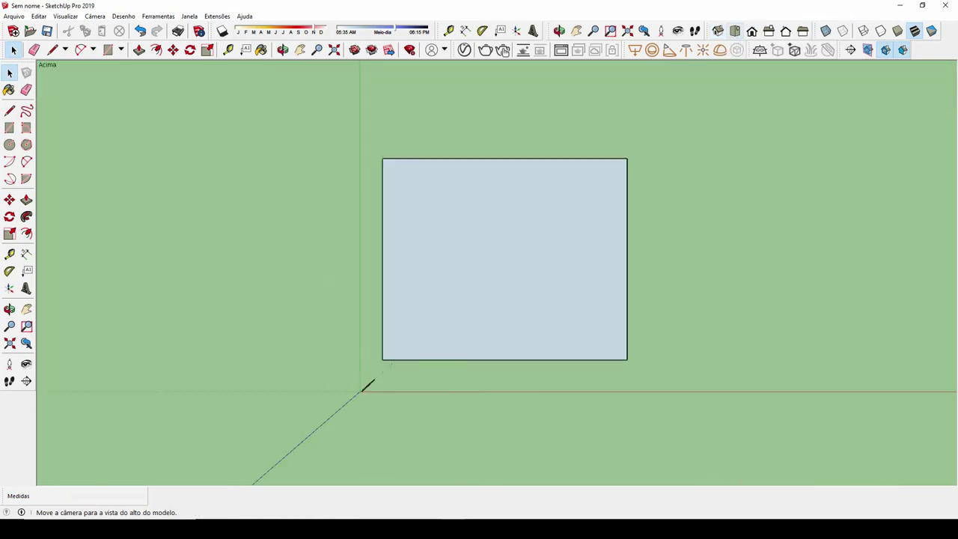
click(751, 31)
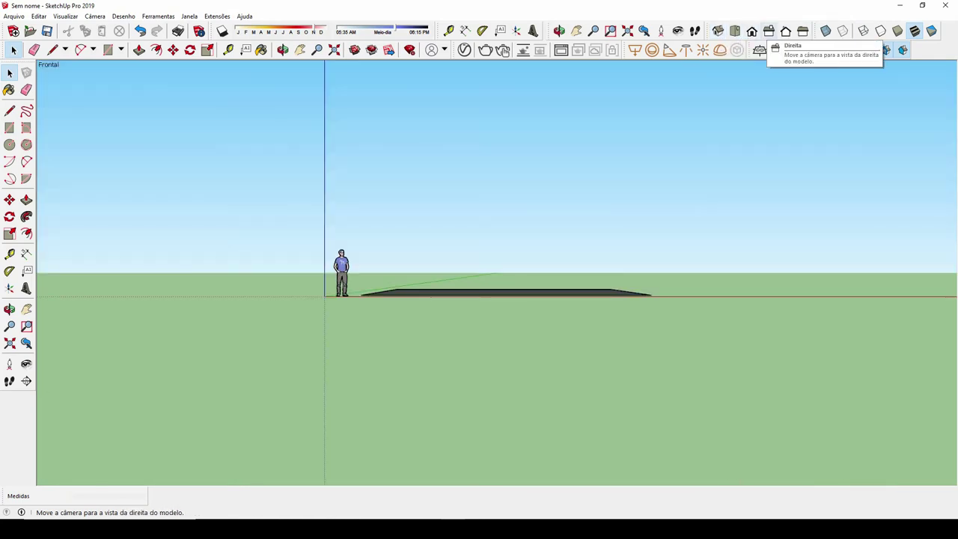
click(769, 31)
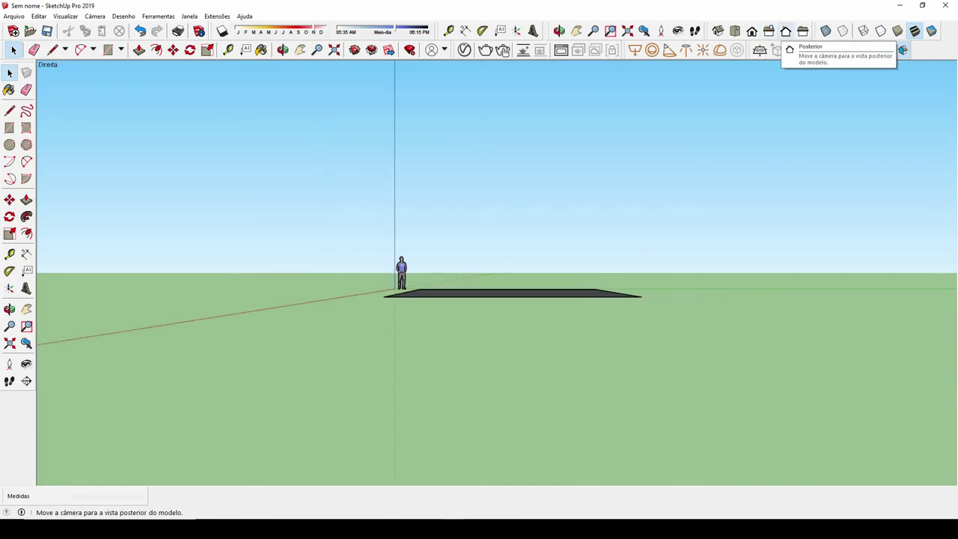
click(786, 31)
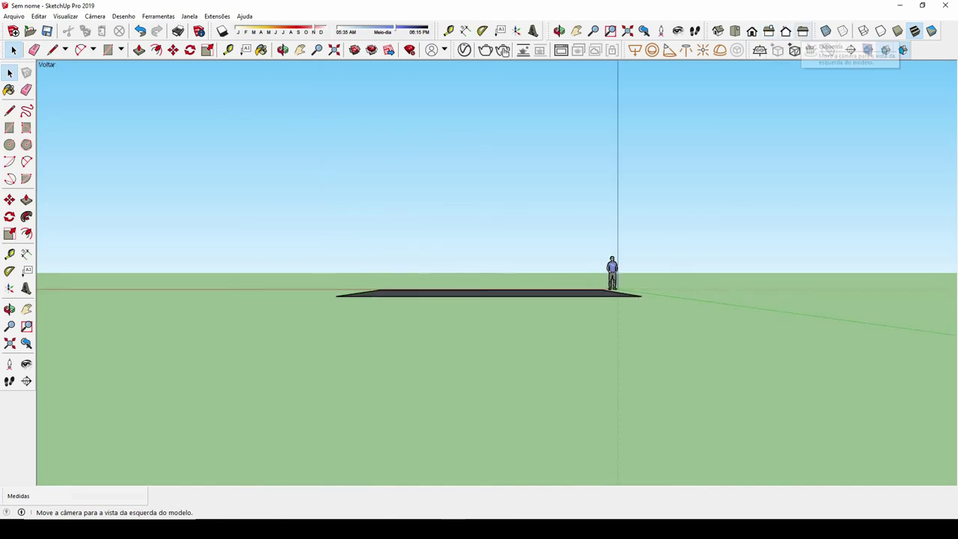
click(802, 32)
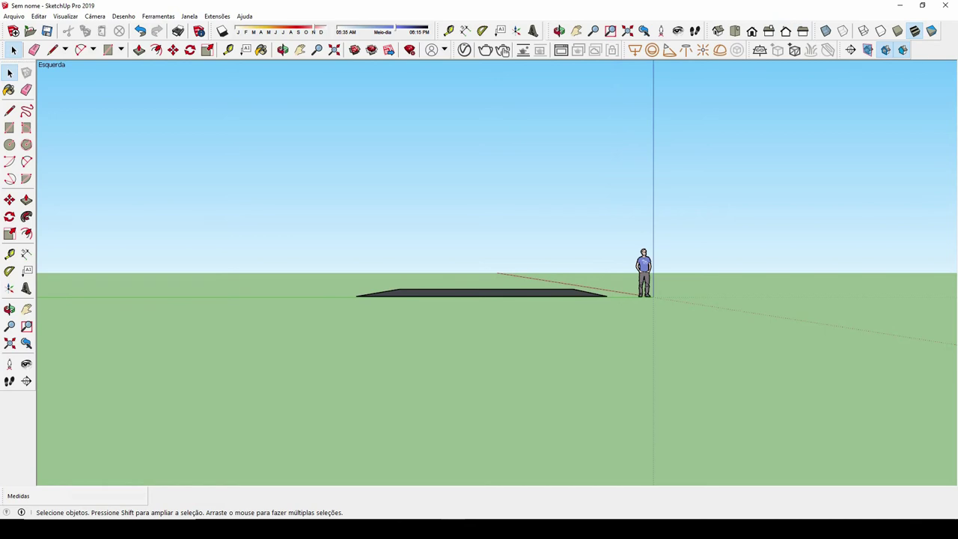
click(735, 32)
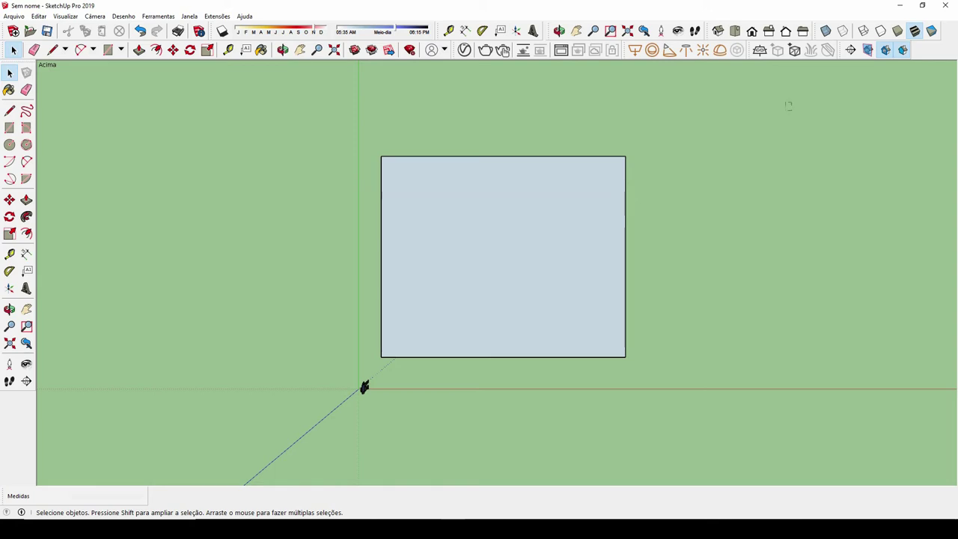
key(ctrl+a)
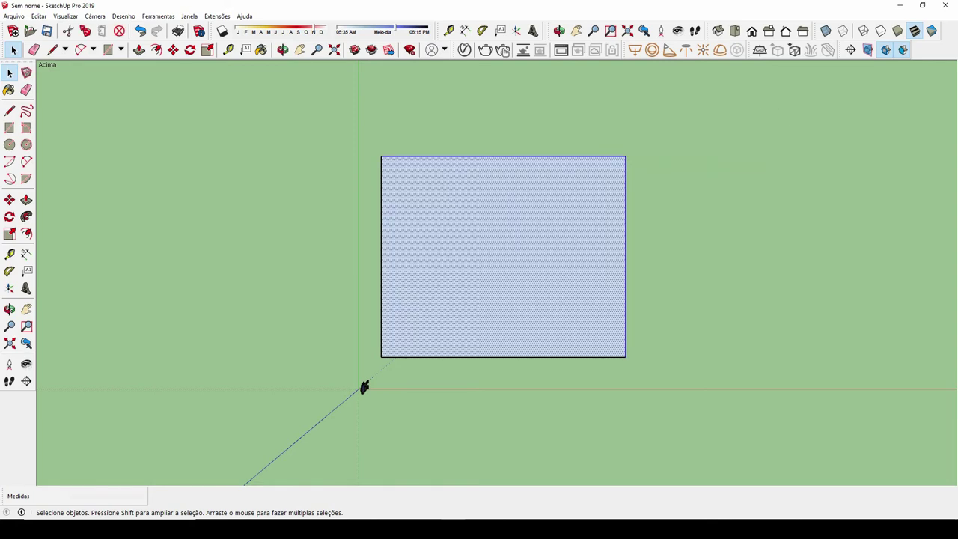
key(ctrl+t)
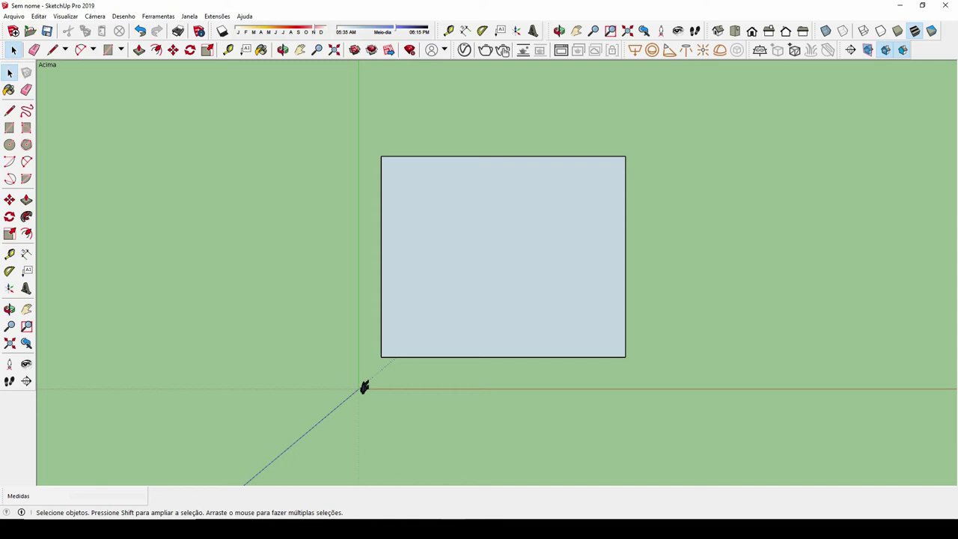
Delete the rectangle's face, keeping its four outline edges, then select those edges
key(ctrl+a)
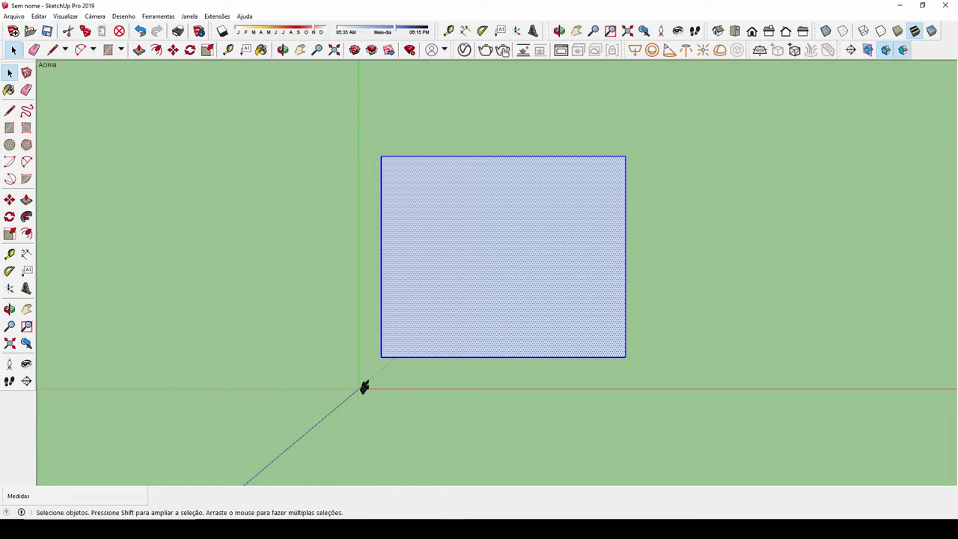
click(364, 387)
key(Delete)
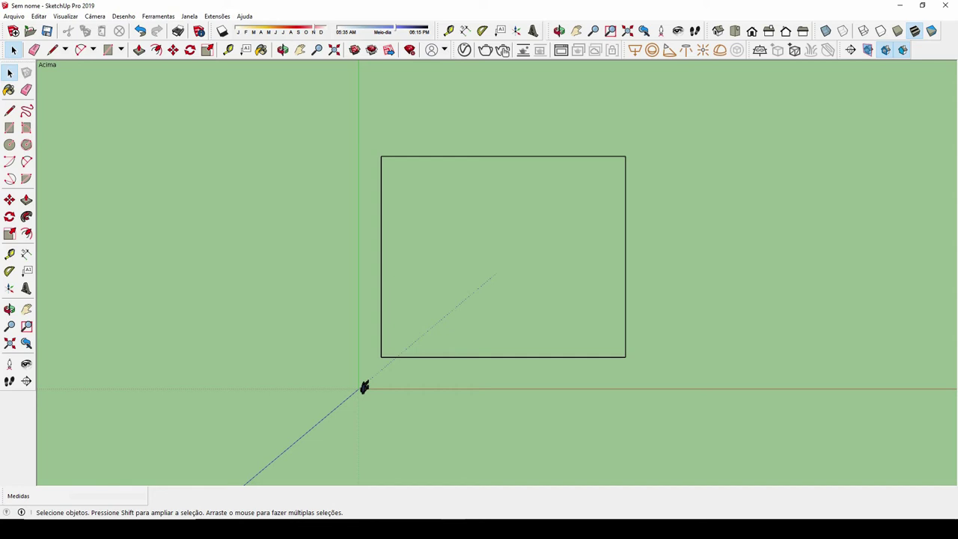
key(e)
key(ctrl+a)
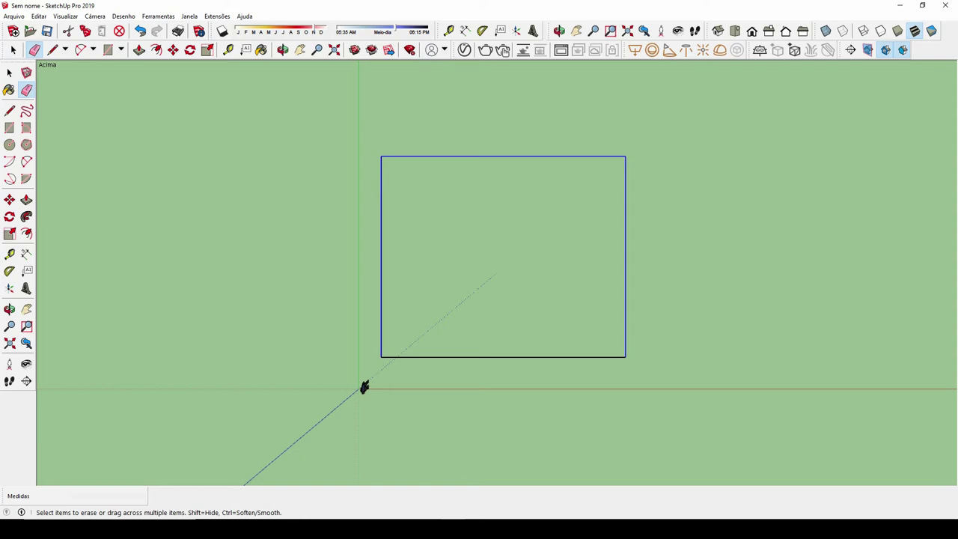
Erase all four rectangle outline edges, leaving only the standing figure on the ground
key(Delete)
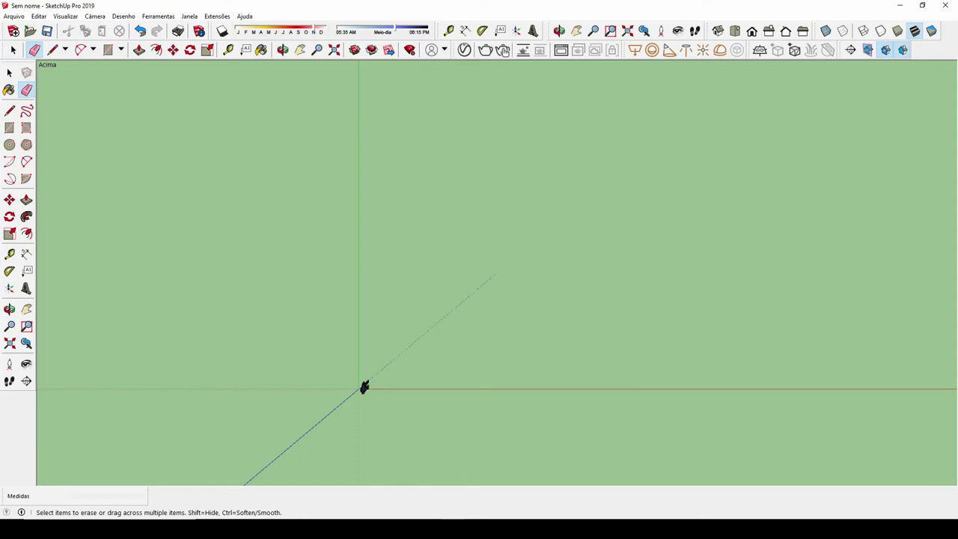
key(ctrl+z)
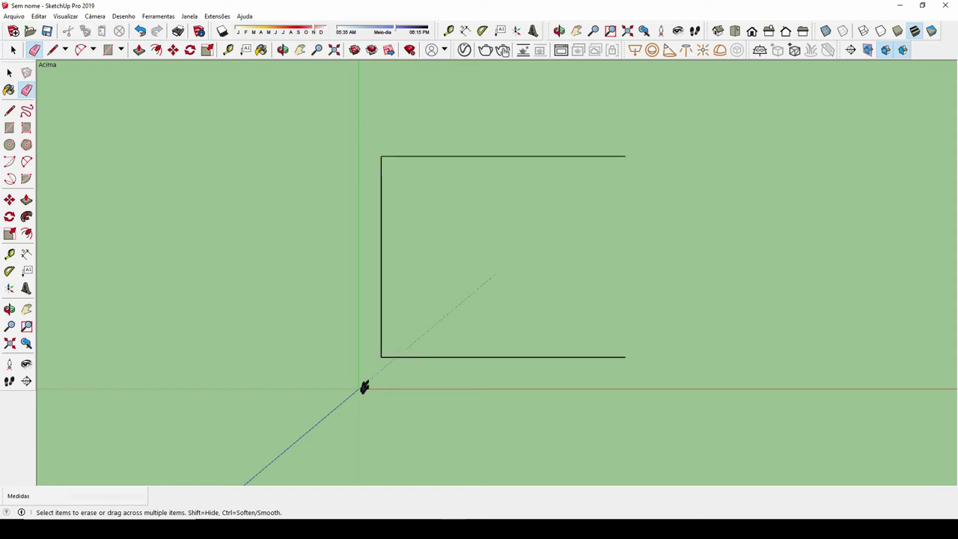
key(ctrl+z)
key(ctrl+z)
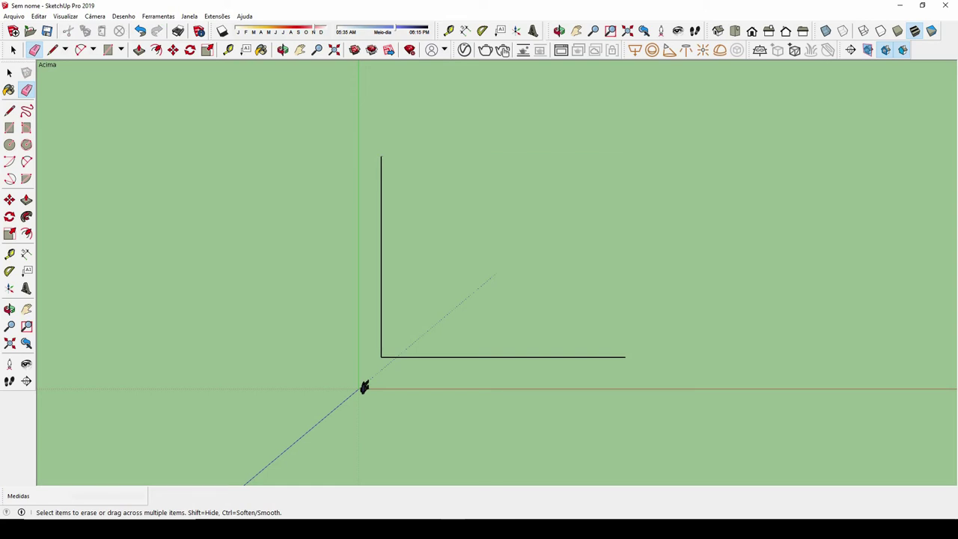
key(ctrl+y)
key(ctrl+y)
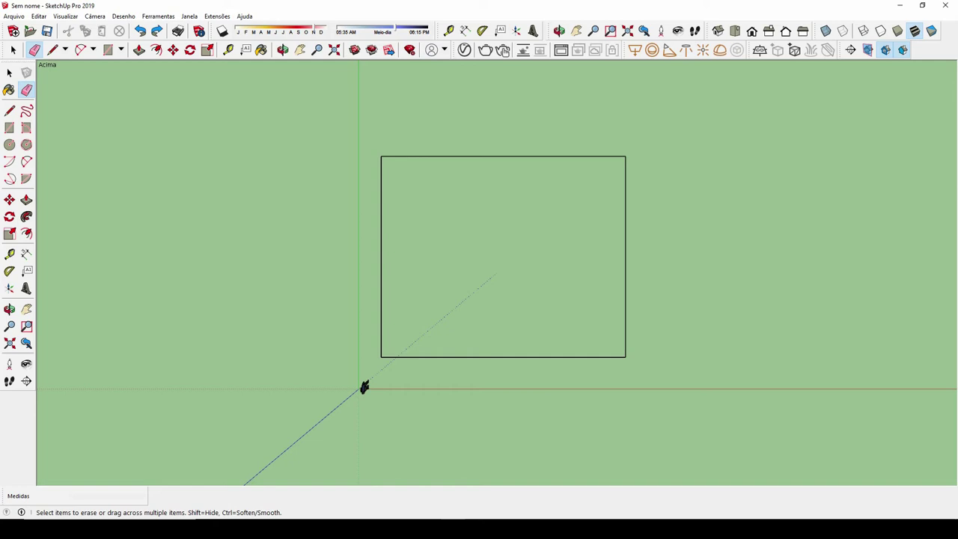
scroll(364, 387, down, 1)
drag(487, 356, 614, 262)
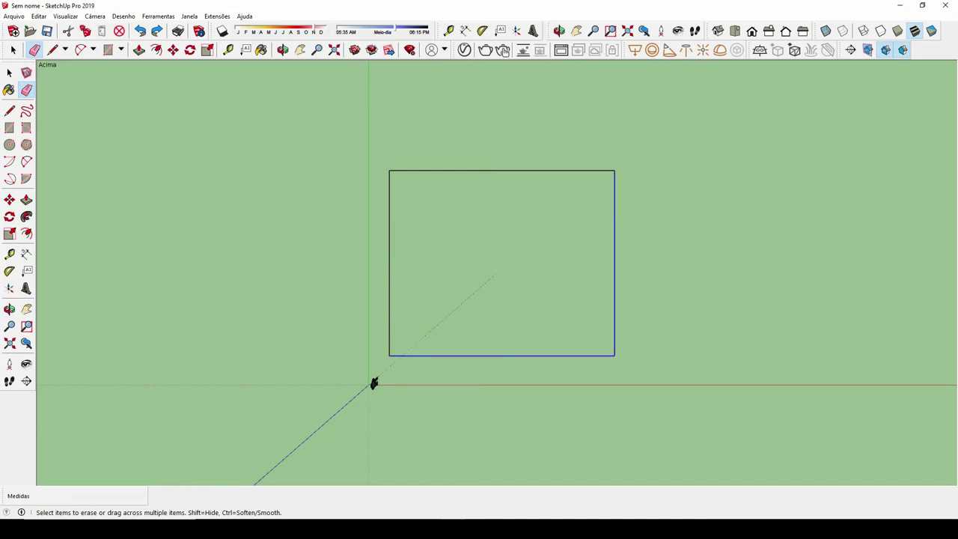
middle_drag(373, 383, 524, 303)
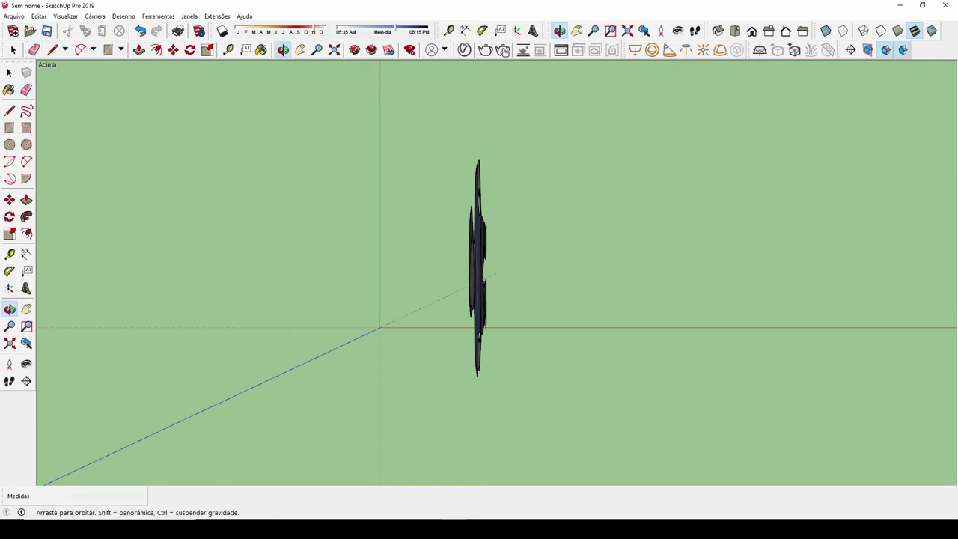
Orbit, zoom and pan to frame the person figure beside the axes origin
middle_drag(523, 303, 419, 307)
scroll(382, 423, up, 2)
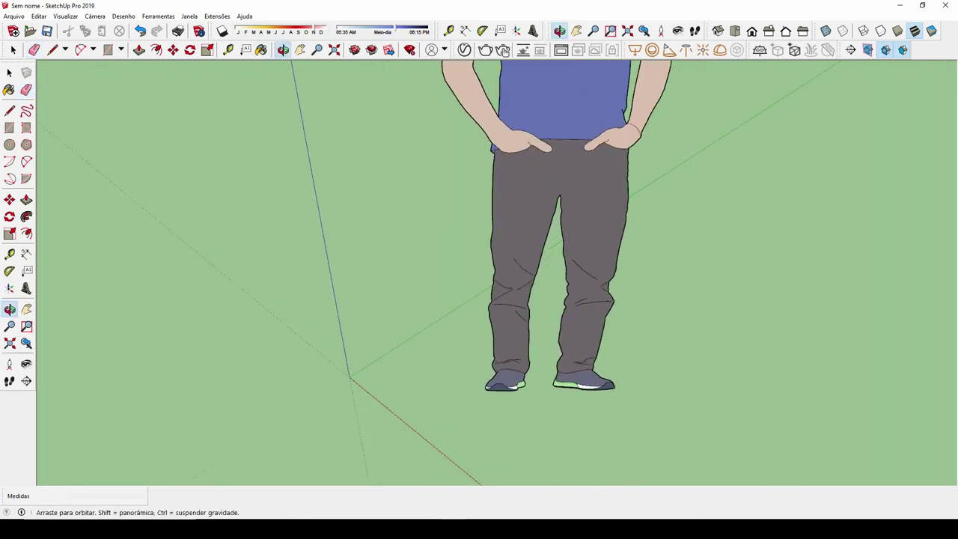
scroll(382, 423, up, 2)
scroll(389, 307, down, 2)
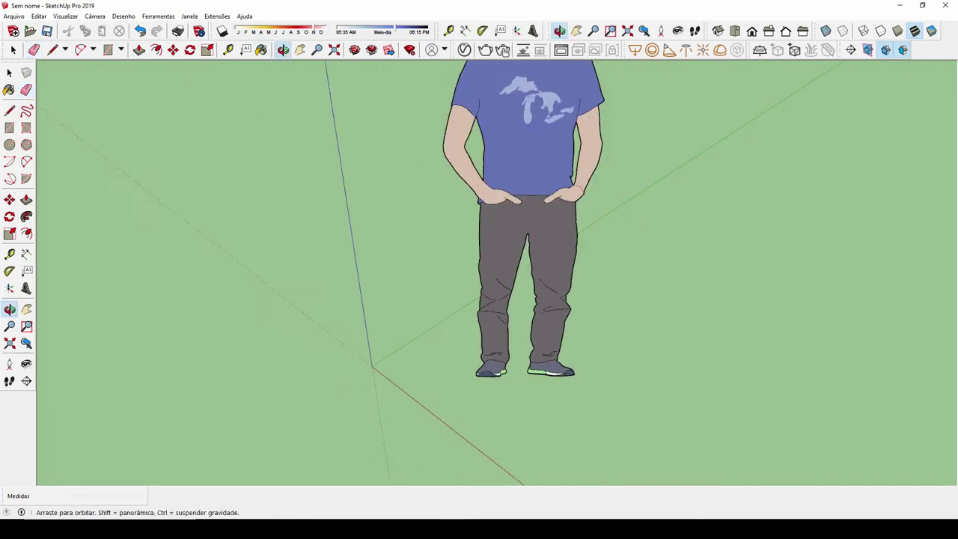
scroll(389, 307, down, 2)
scroll(389, 307, down, 2)
mouse_move(442, 322)
shift+middle_down()
mouse_move(422, 269)
mouse_move(303, 194)
mouse_move(225, 187)
shift+middle_up()
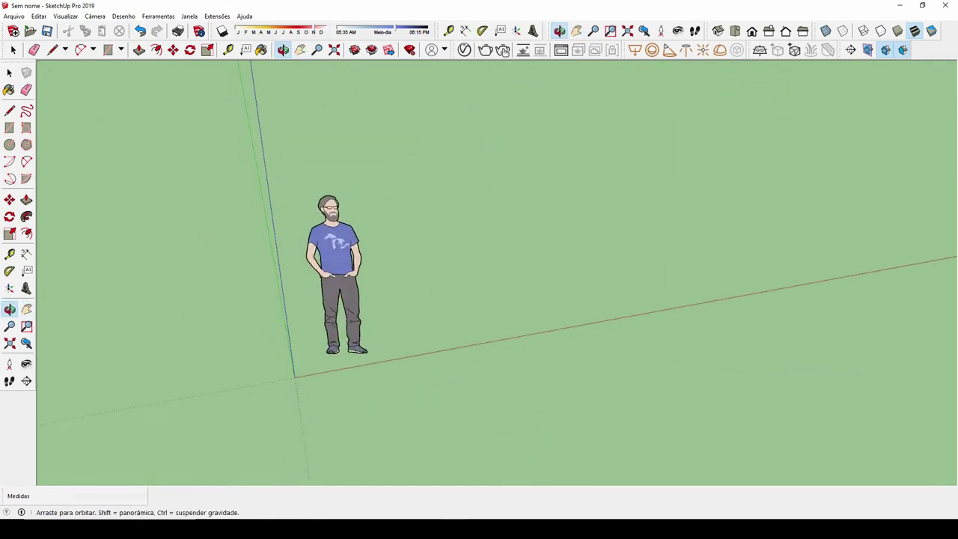
Draw four connected edges forming a closed rectangular face on the ground right of the figure
key(l)
click(522, 278)
click(731, 283)
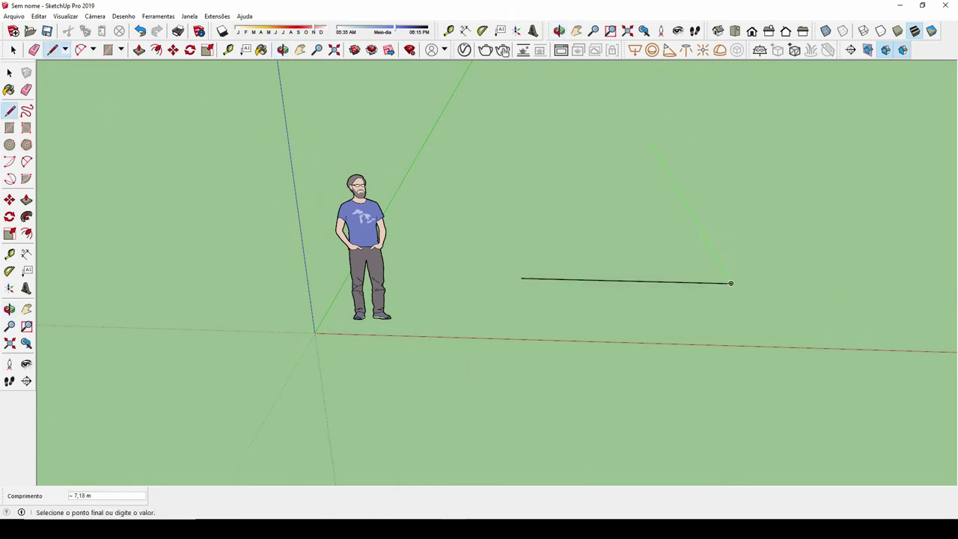
click(650, 142)
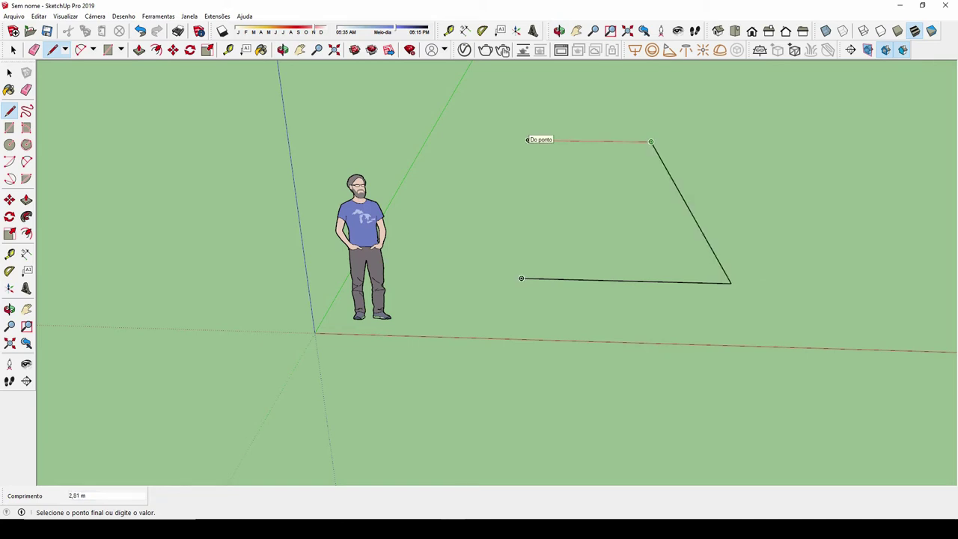
click(526, 140)
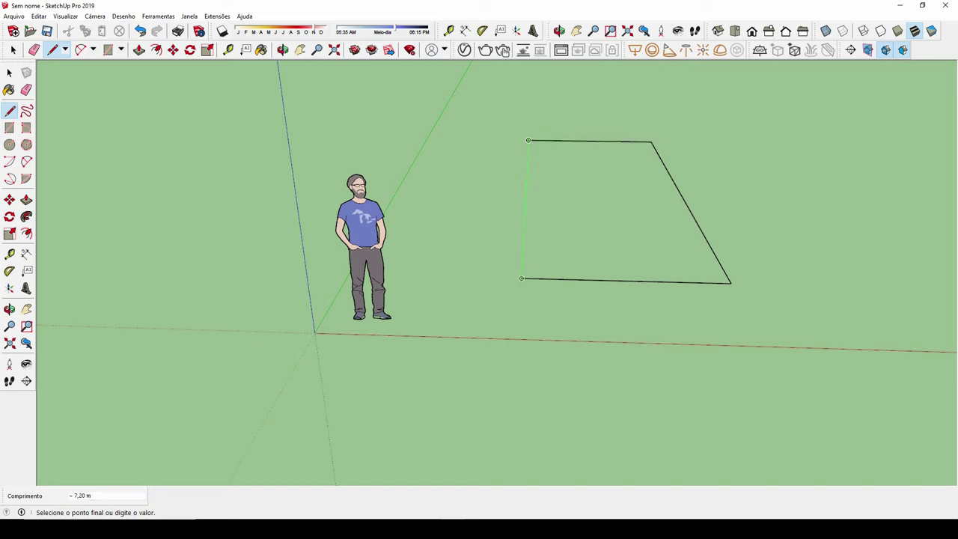
click(521, 278)
click(522, 278)
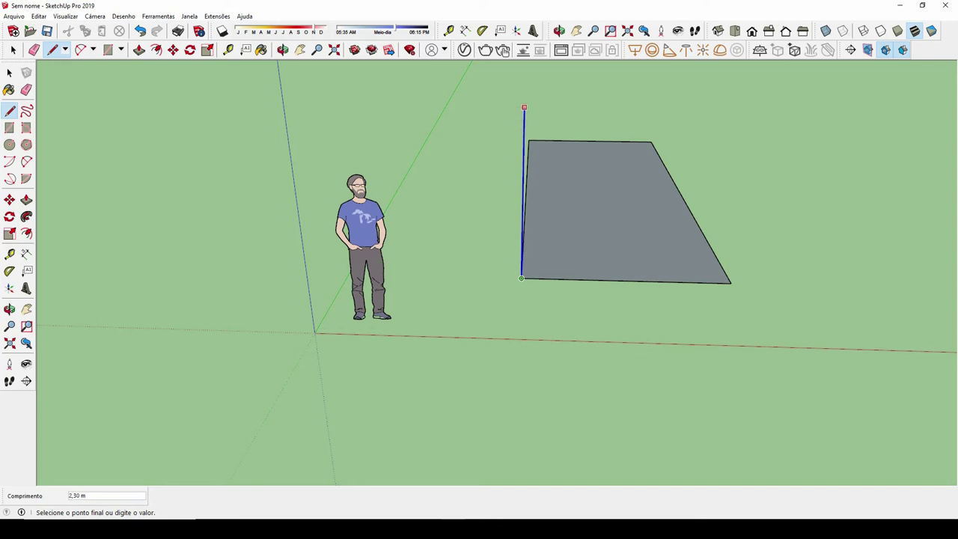
middle_drag(523, 107, 477, 87)
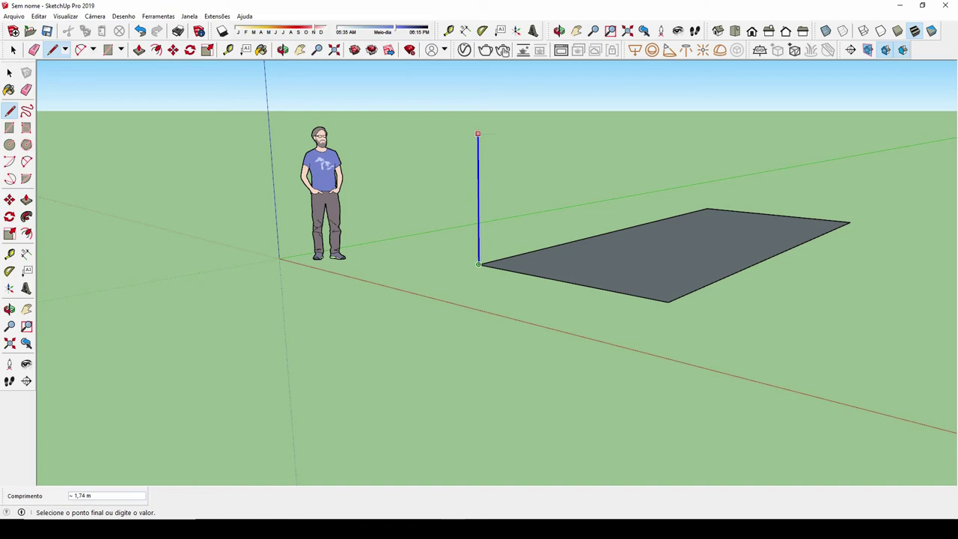
key(Escape)
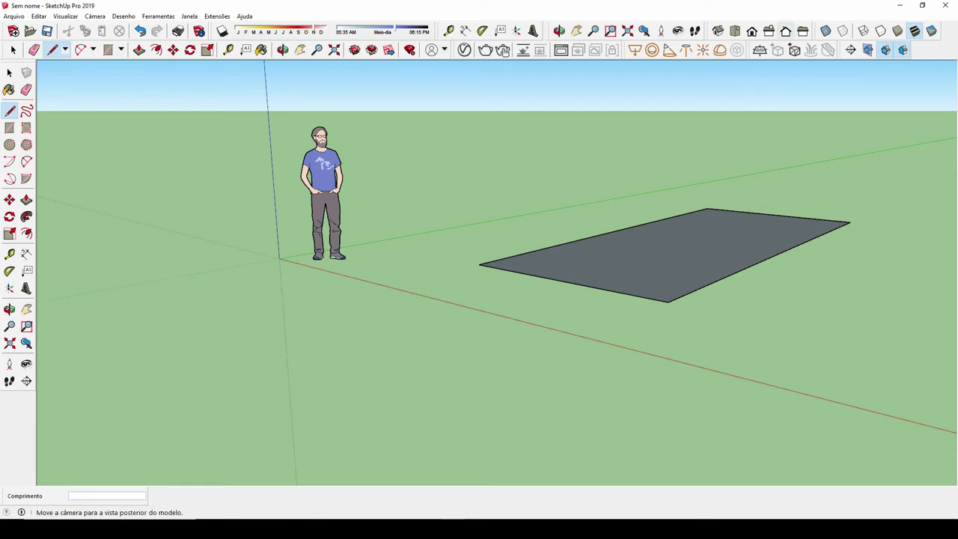
Switch to Top view and draw a line from the right edge to the left edge across the rectangle's middle
click(735, 31)
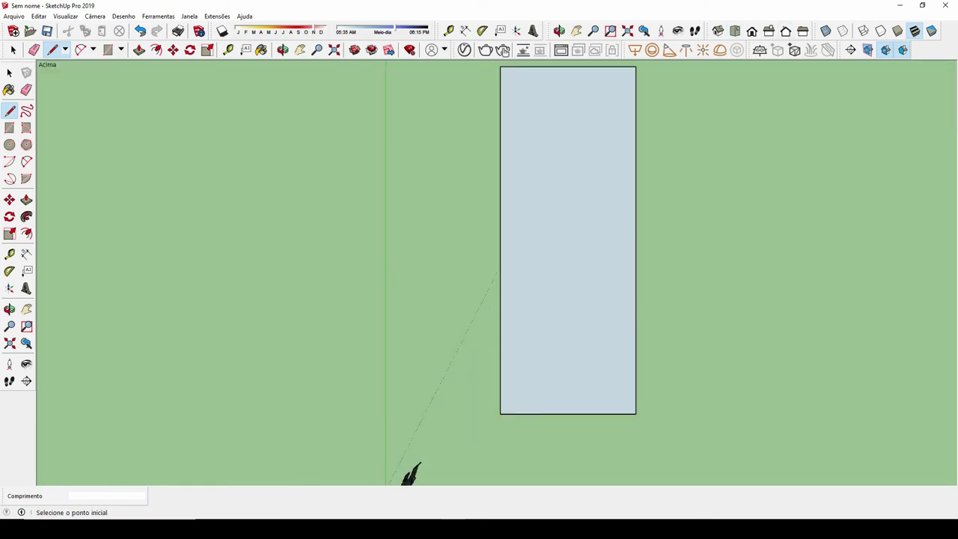
click(636, 235)
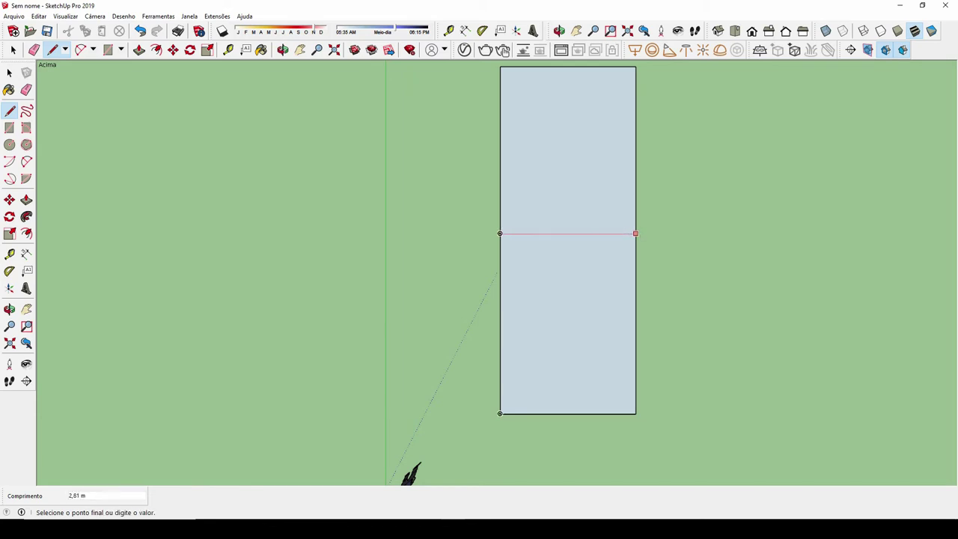
click(500, 234)
key(space)
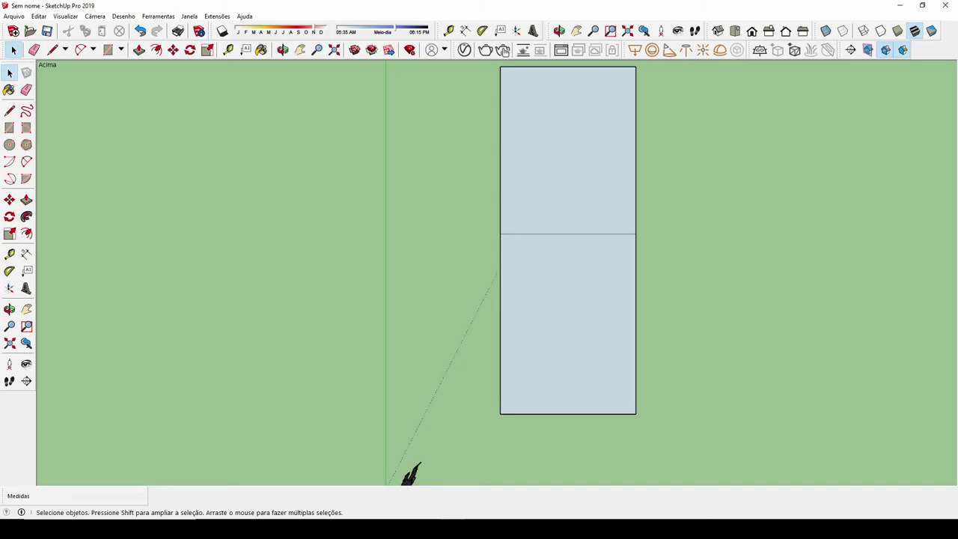
Select the upper and lower halves in turn to confirm they are separate faces
click(567, 150)
click(567, 323)
click(567, 149)
click(567, 323)
key(Escape)
Hide the middle dividing edge so the rectangle appears as one face, then deselect
key(e)
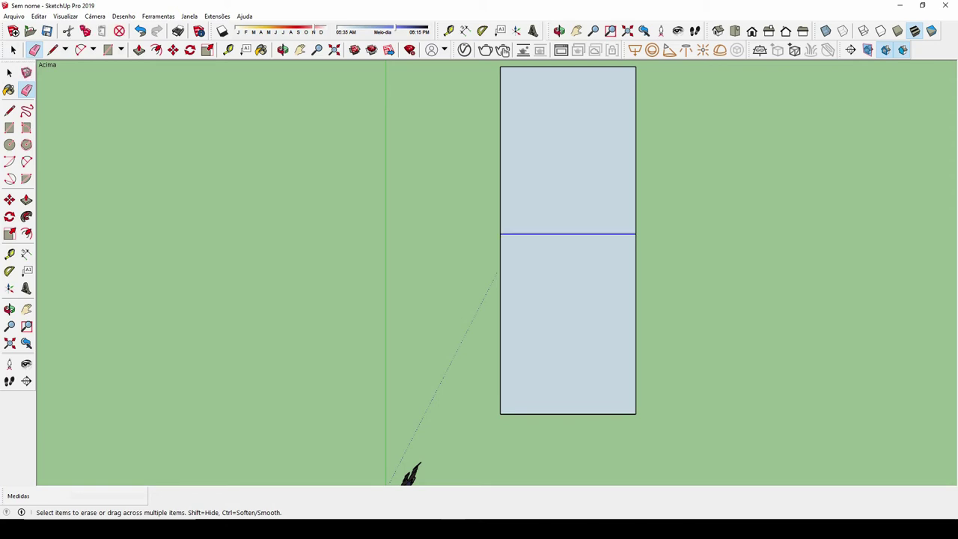
key(Delete)
key(space)
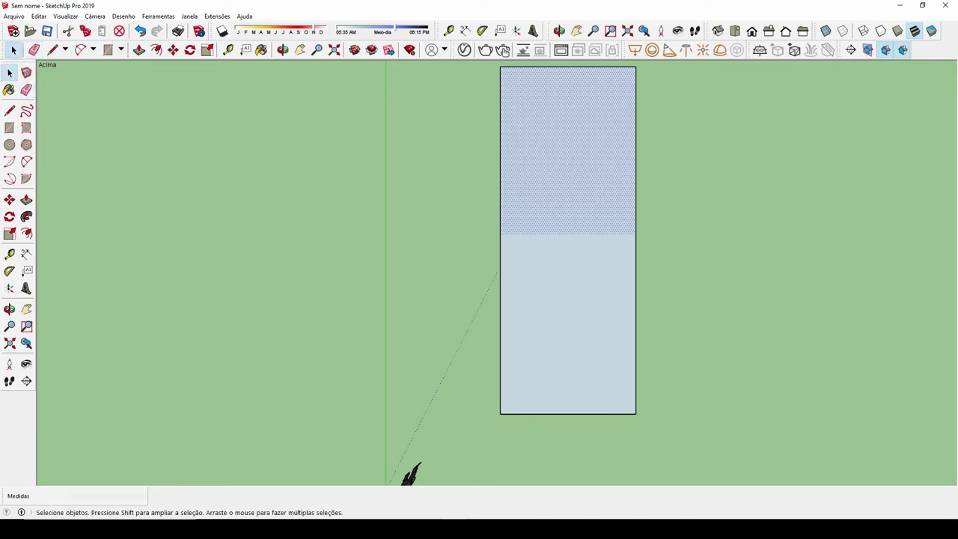
click(411, 474)
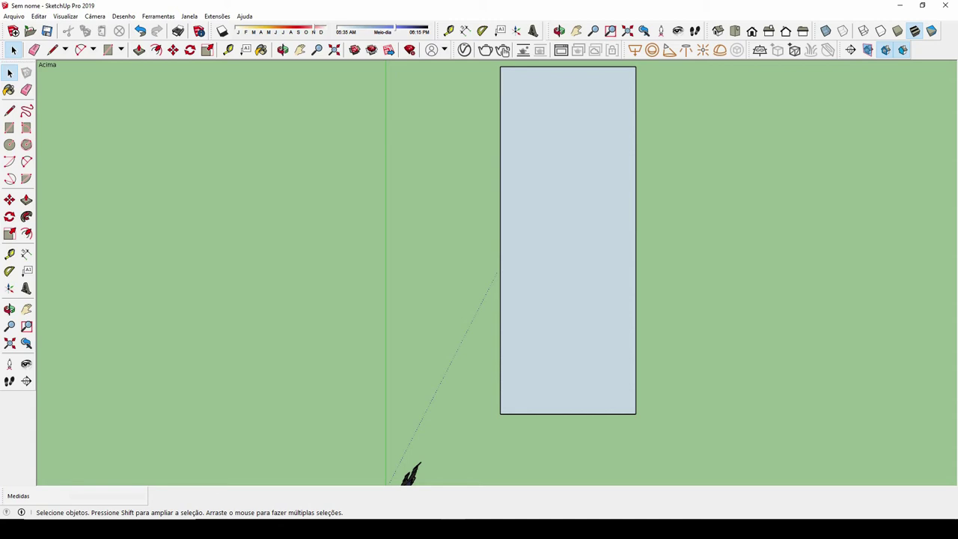
key(alt+v)
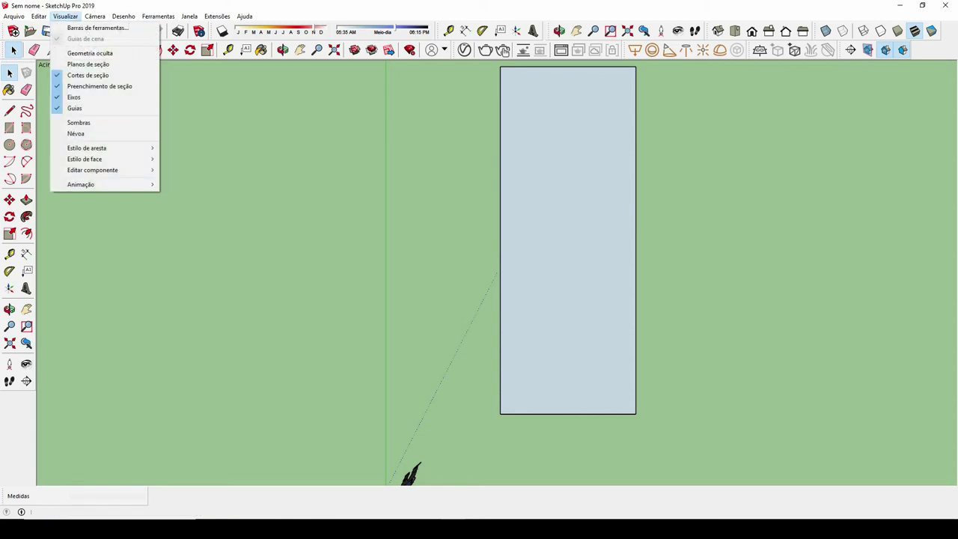
Turn on Hidden Geometry display, then select the dotted middle edge and zoom in
key(Down)
key(Down)
key(Down)
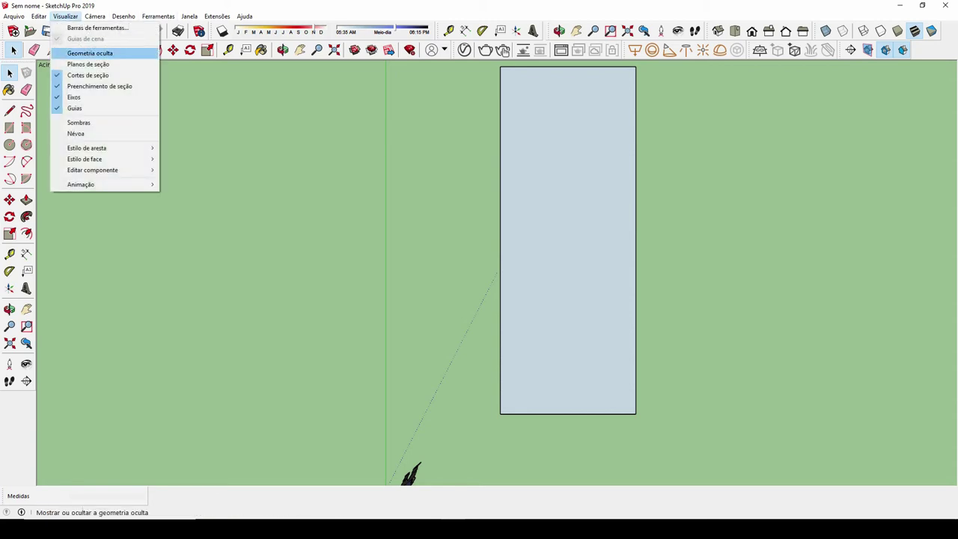
key(Return)
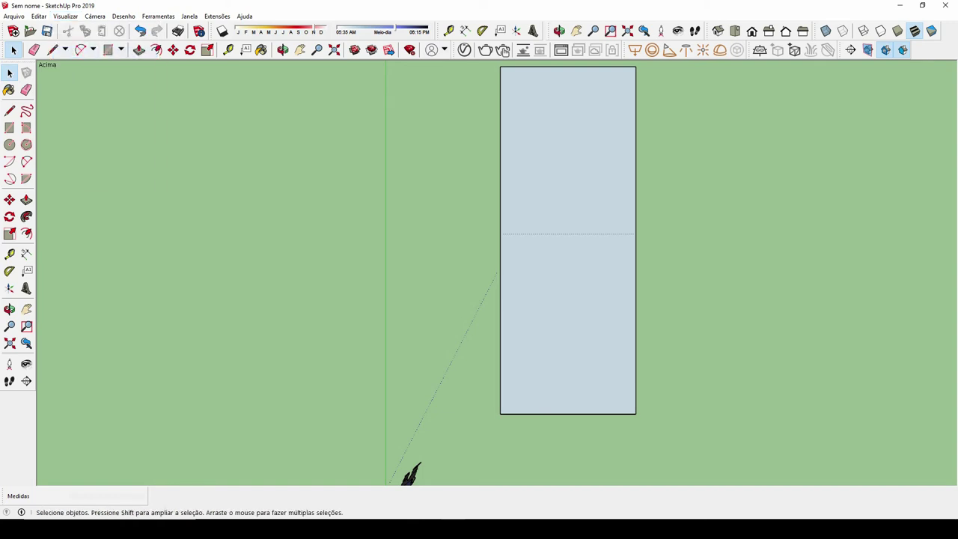
click(614, 234)
scroll(666, 244, up, 2)
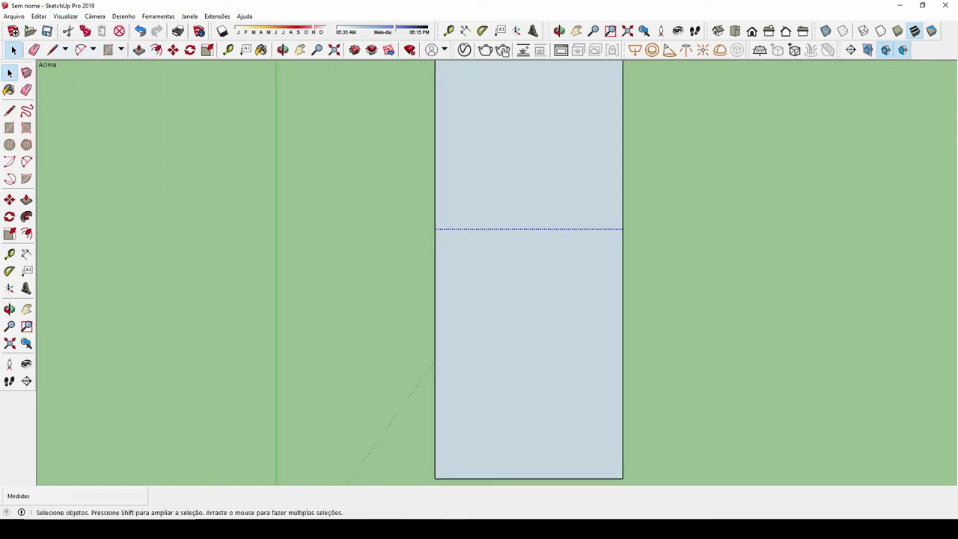
scroll(666, 243, up, 1)
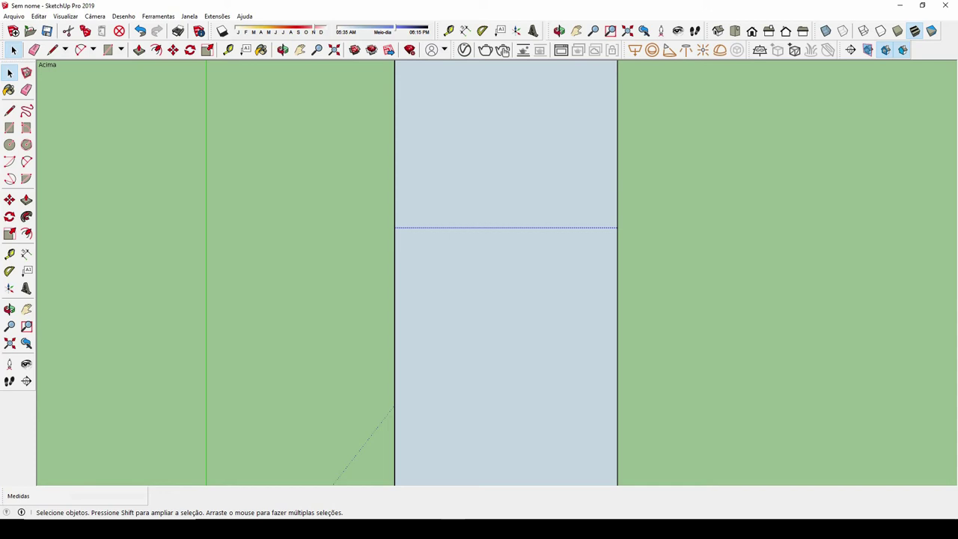
Unhide the middle edge with Reexibir so it shows as a solid line again
right_click(560, 227)
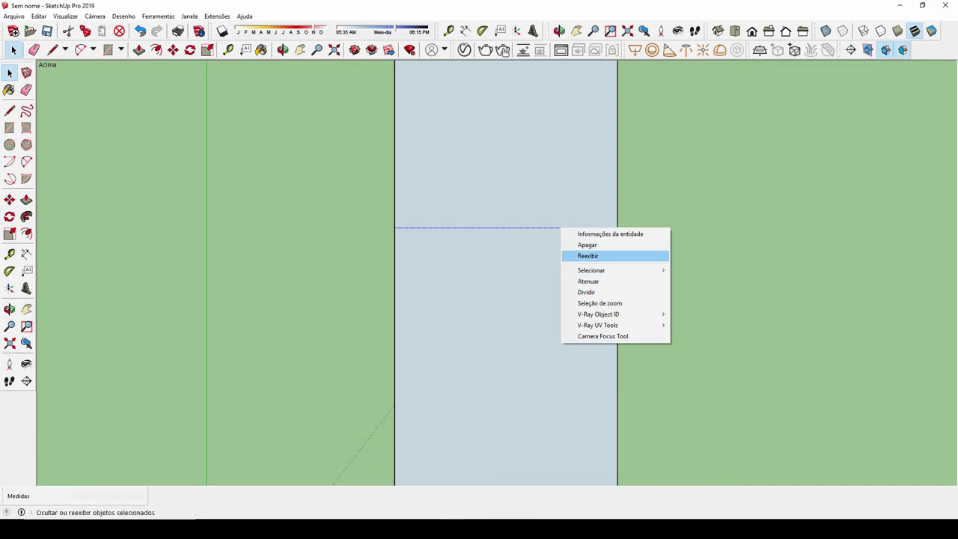
click(588, 256)
key(Escape)
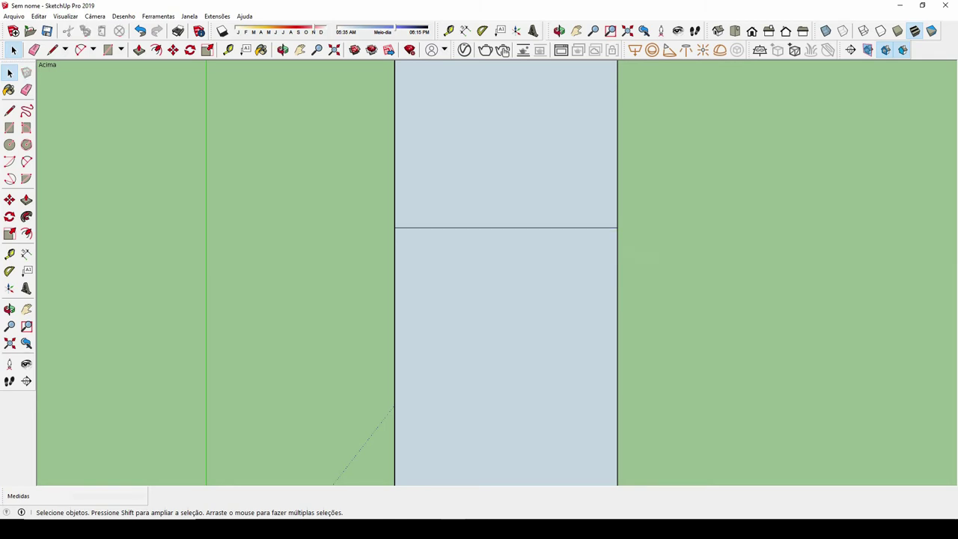
scroll(651, 259, down, 2)
Pan toward the origin and draw a circle of radius 2,35 m right of the split rectangle
scroll(651, 260, down, 3)
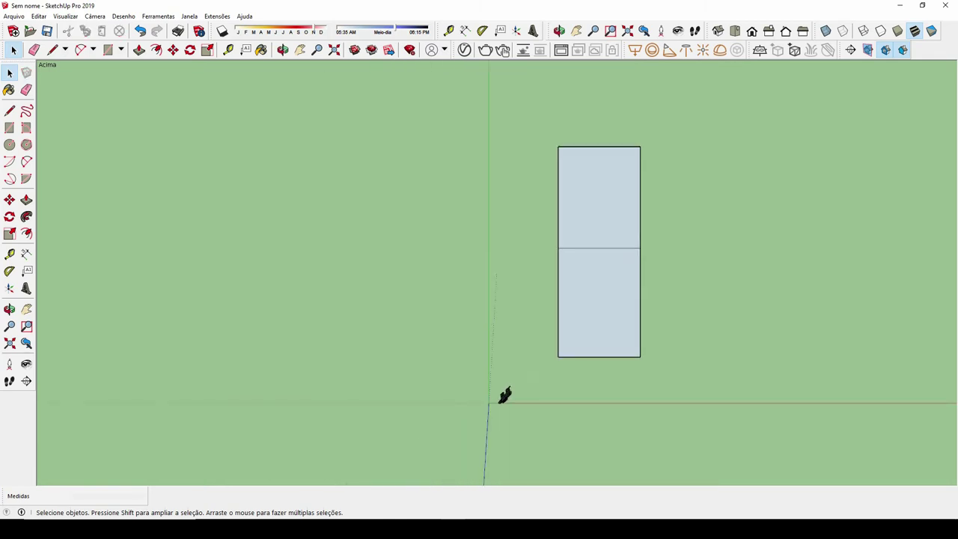
shift+middle_drag(499, 393, 186, 370)
scroll(278, 337, down, 2)
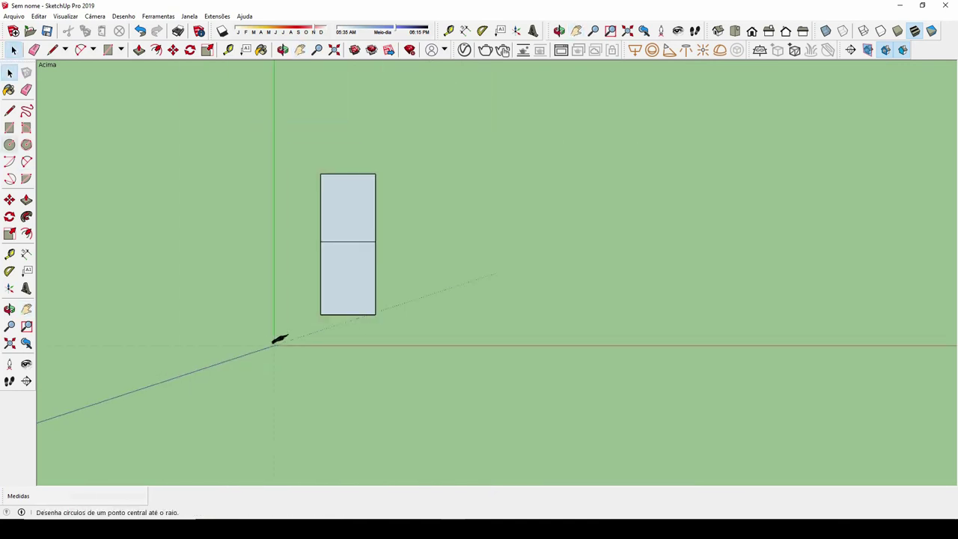
key(c)
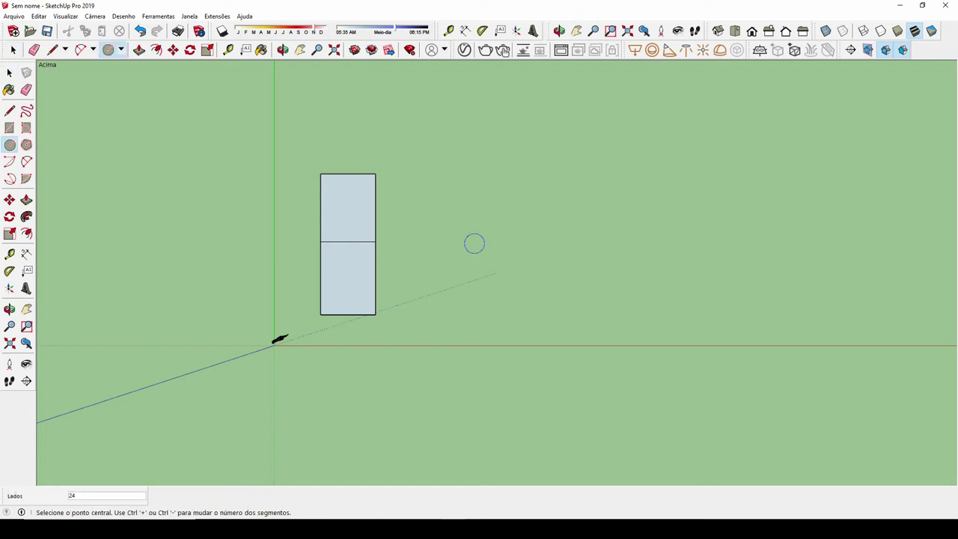
click(473, 241)
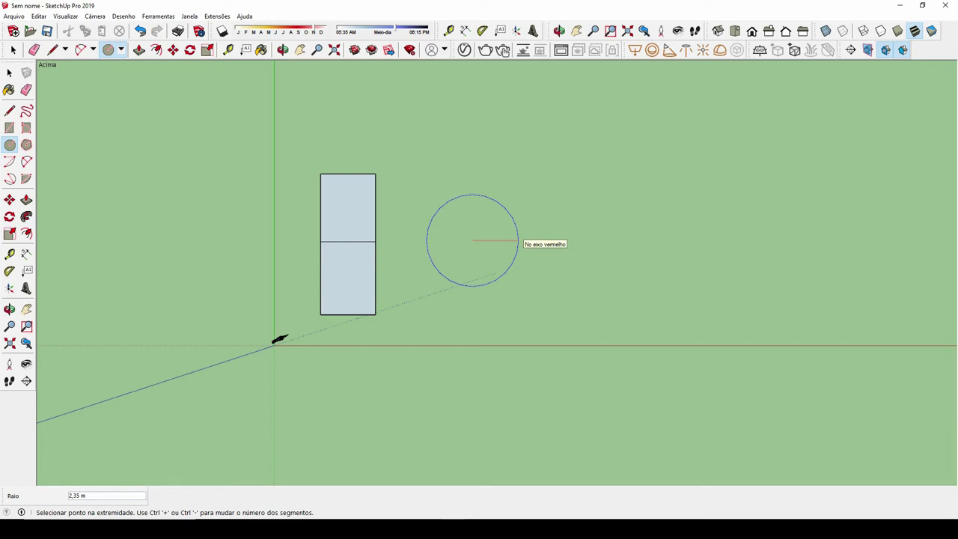
click(518, 240)
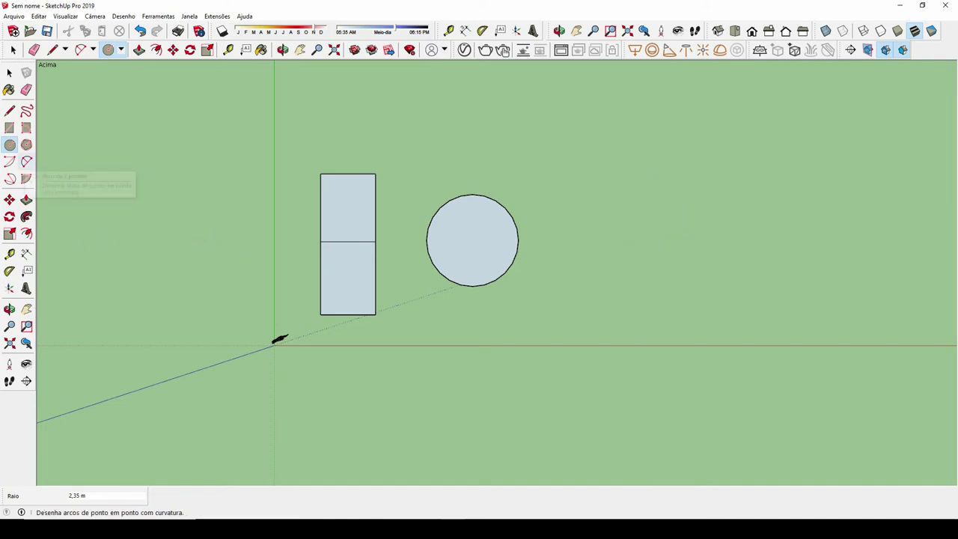
Draw a two-point arc with a 1,79 m bulge right of the circle, then pan left
click(26, 162)
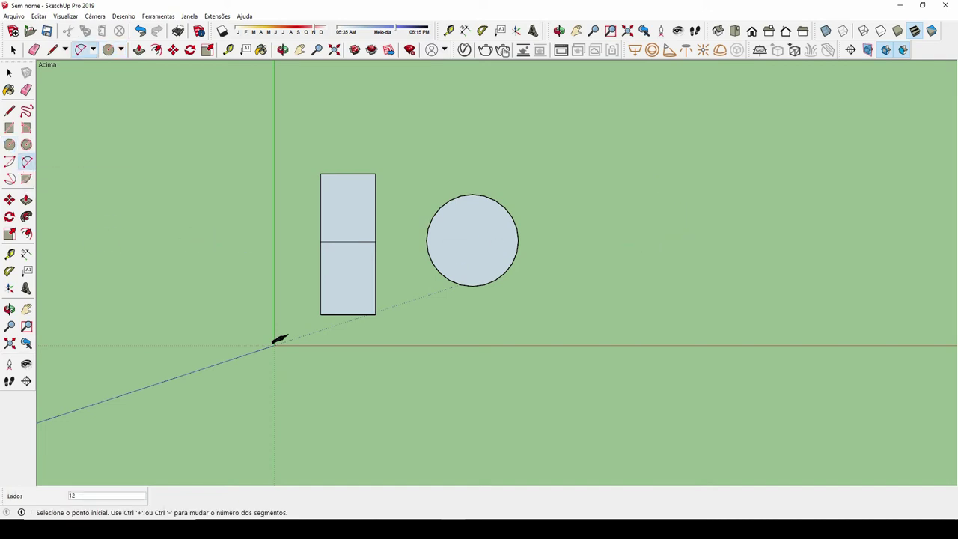
click(574, 256)
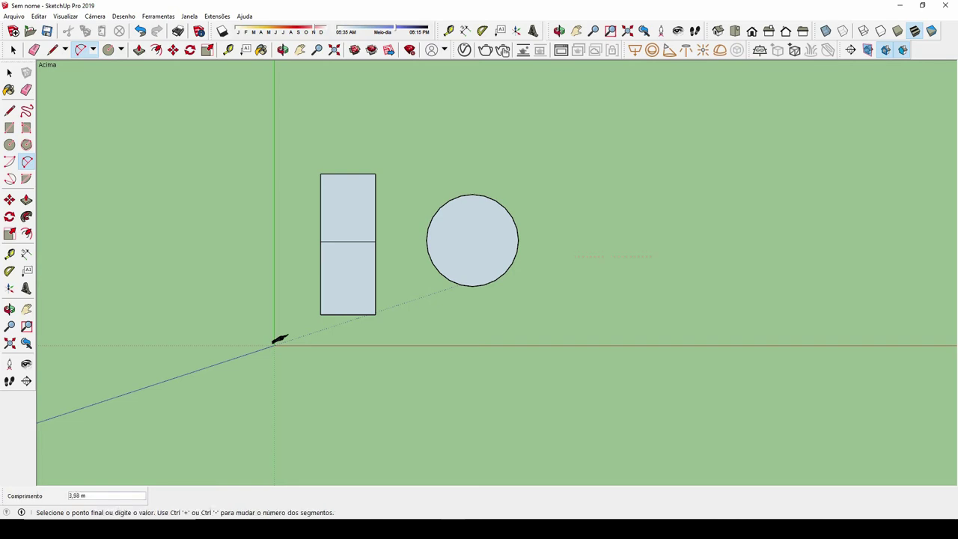
click(698, 257)
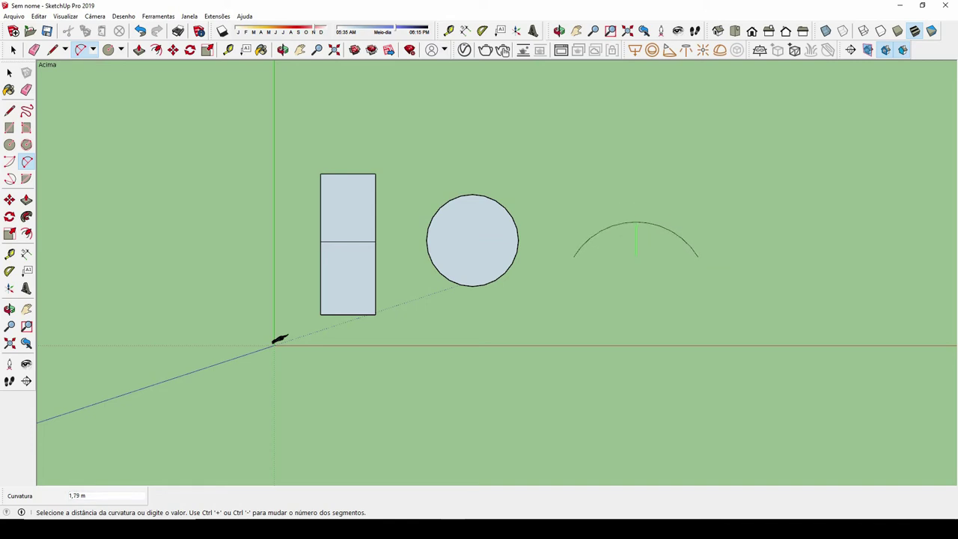
key(Return)
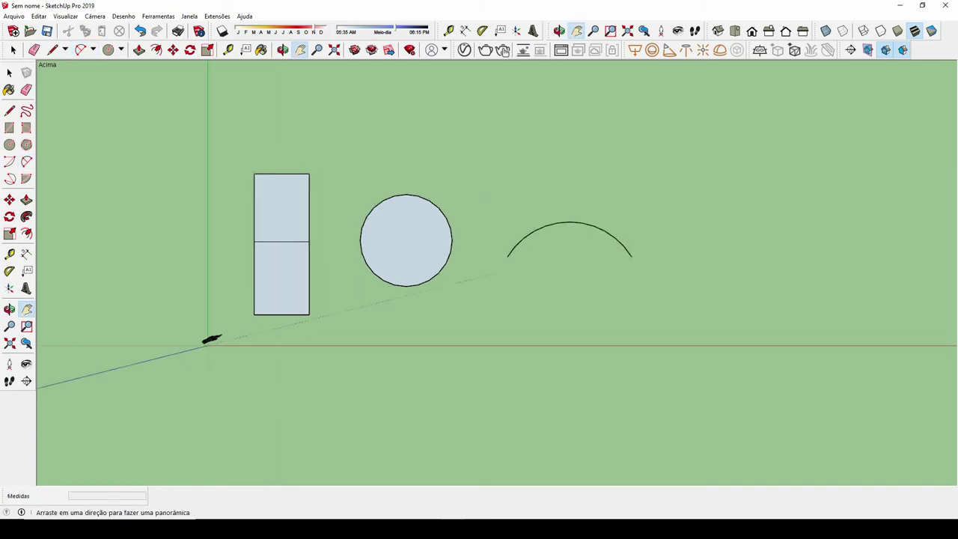
shift+middle_drag(277, 339, 45, 339)
key(space)
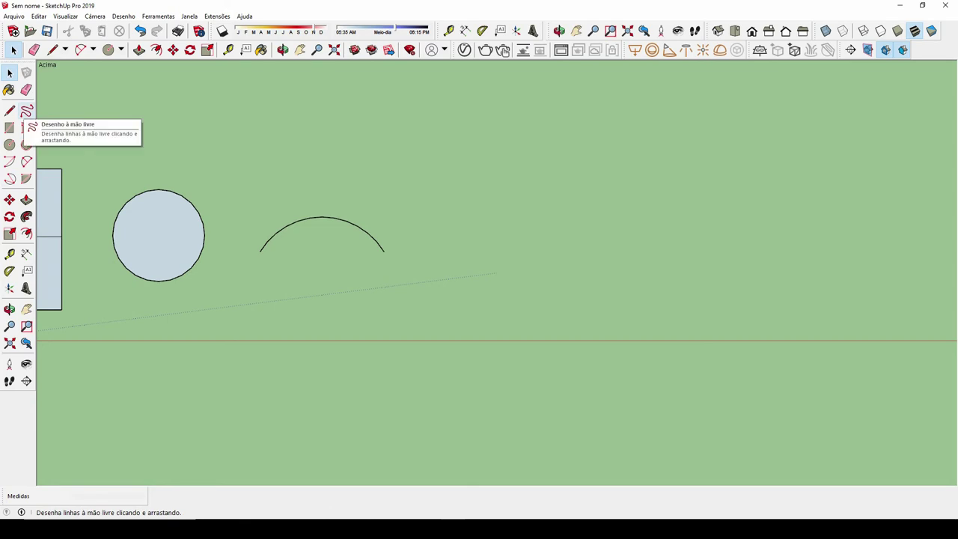
Draw a looping freehand scribble to the right of the arc so it forms filled faces
click(27, 112)
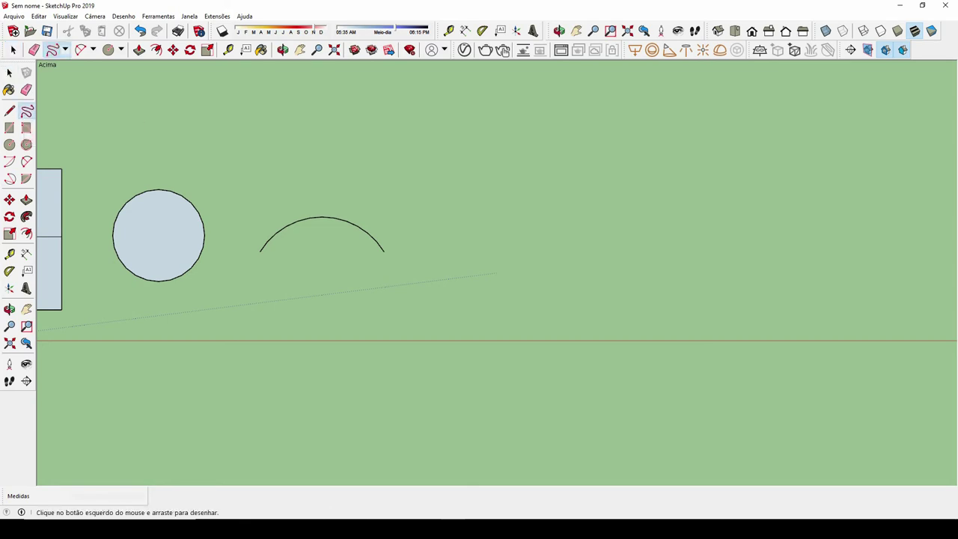
mouse_move(522, 184)
mouse_down()
mouse_move(580, 213)
mouse_move(523, 183)
mouse_move(485, 252)
mouse_move(495, 274)
mouse_up()
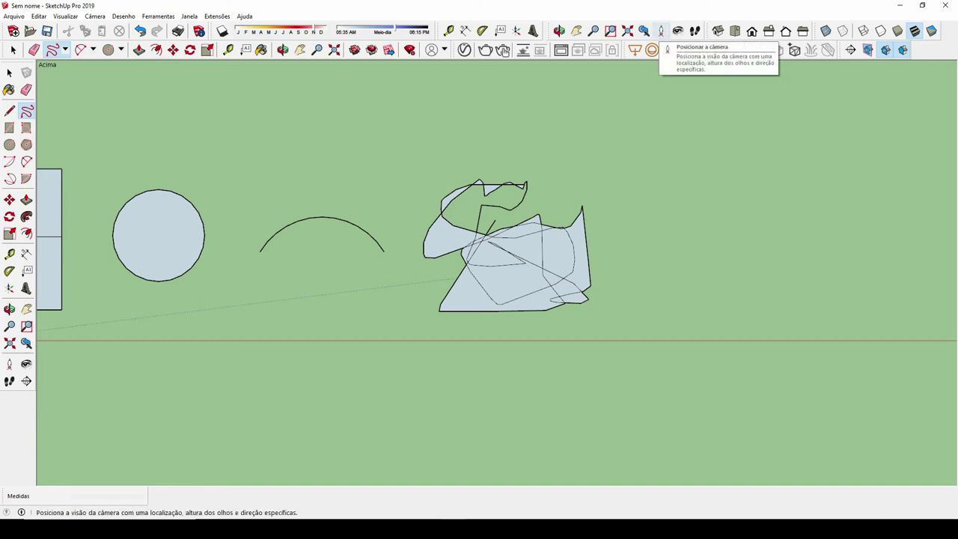
click(661, 31)
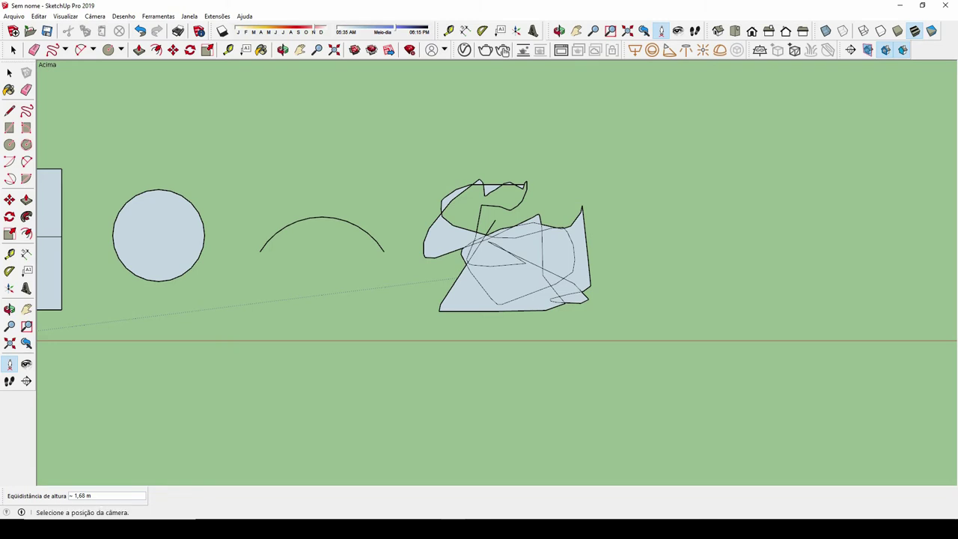
Place the camera at eye level among the shapes, then orbit to view them from above
click(816, 198)
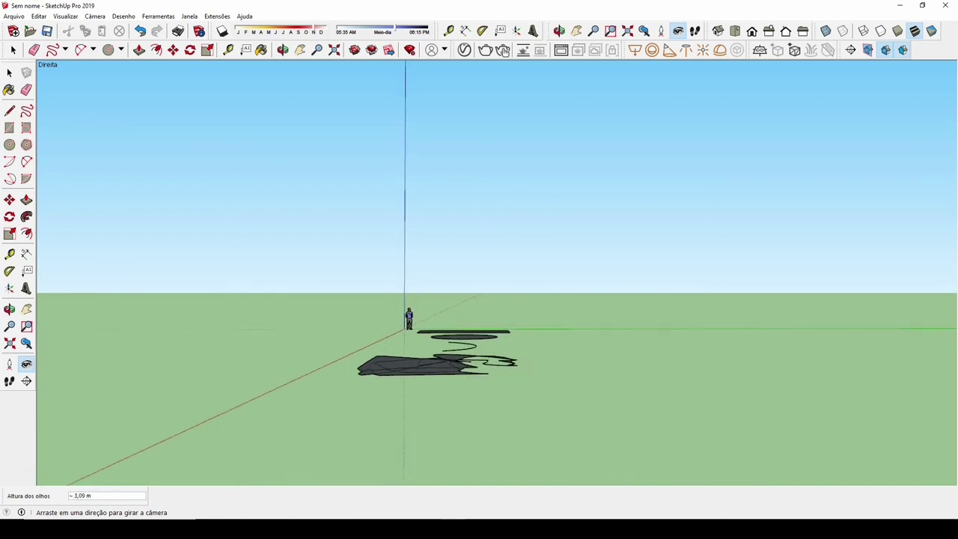
key(o)
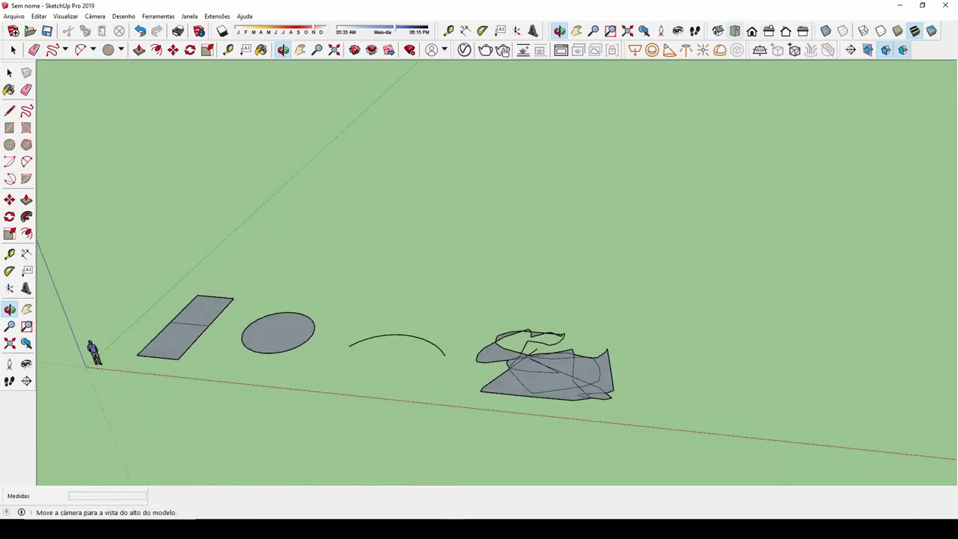
Return to the Top view and pan the shapes left to free up space
click(734, 31)
key(h)
drag(673, 269, 281, 273)
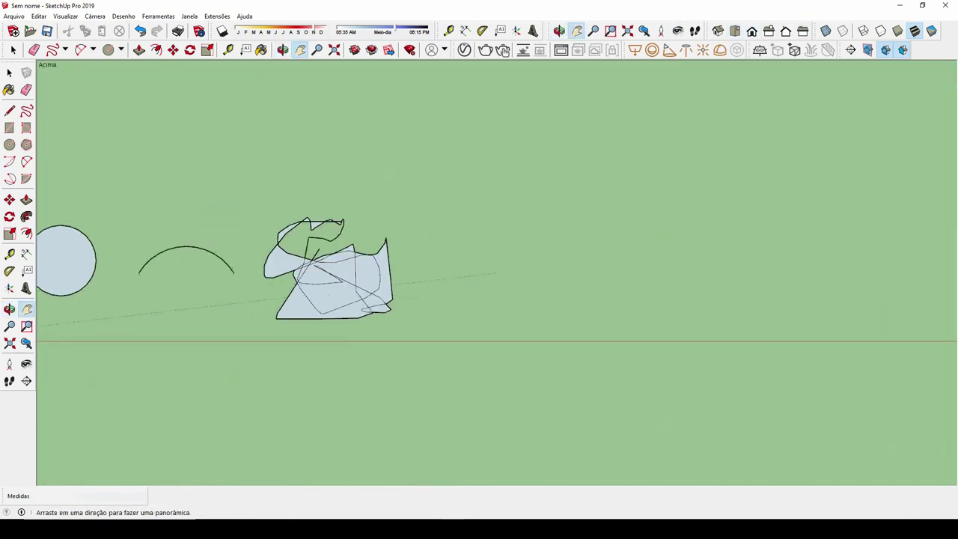
key(space)
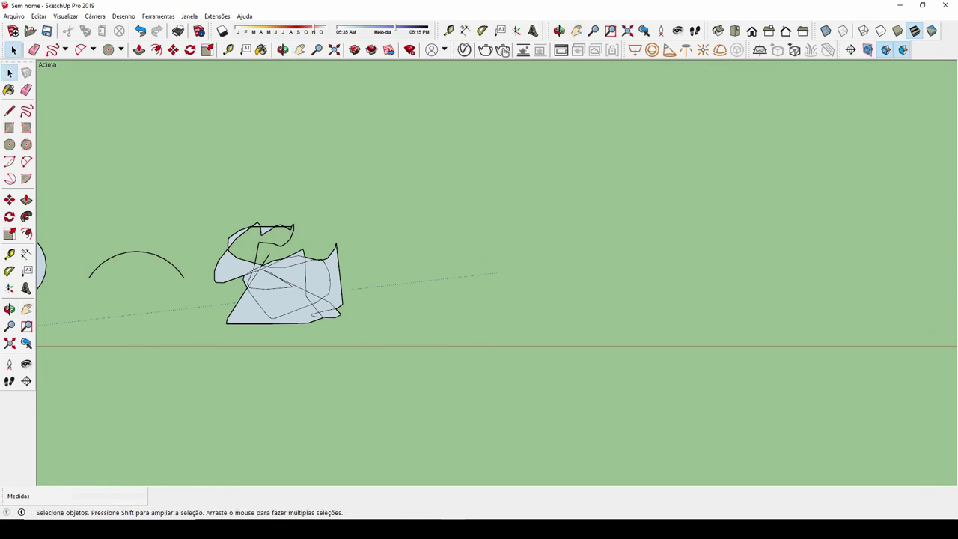
Draw a filled hexagon of 3,32 m radius right of the freehand shape, abandoning the extra polygon
click(108, 49)
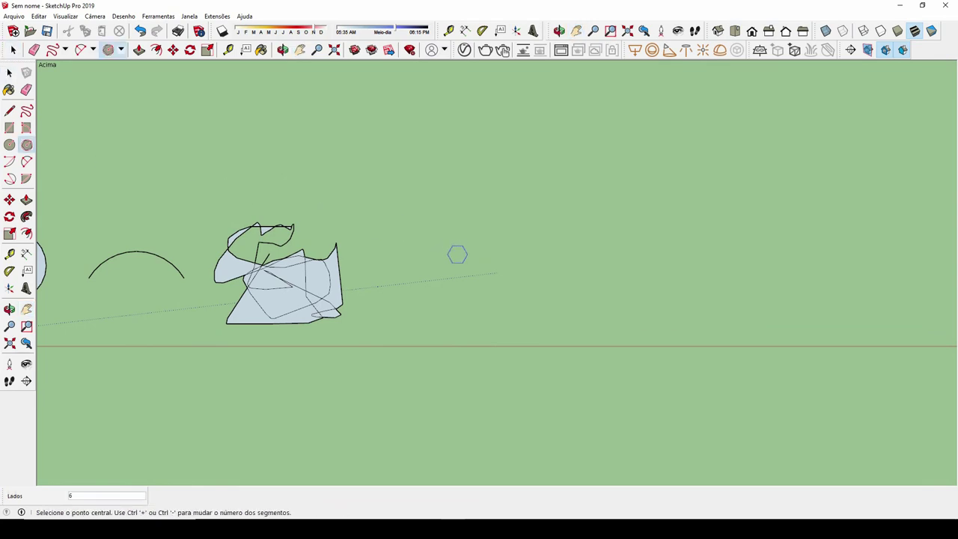
click(434, 274)
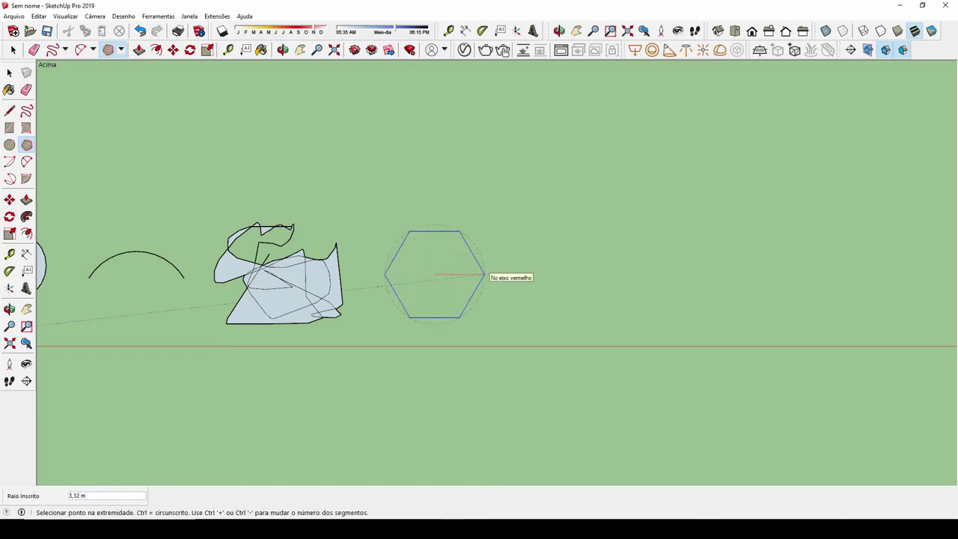
click(483, 275)
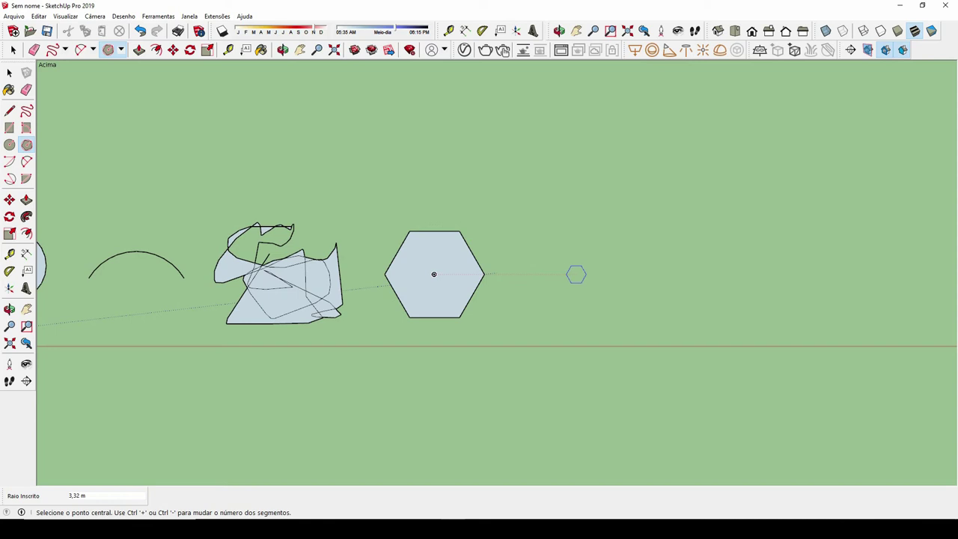
click(581, 275)
key(e)
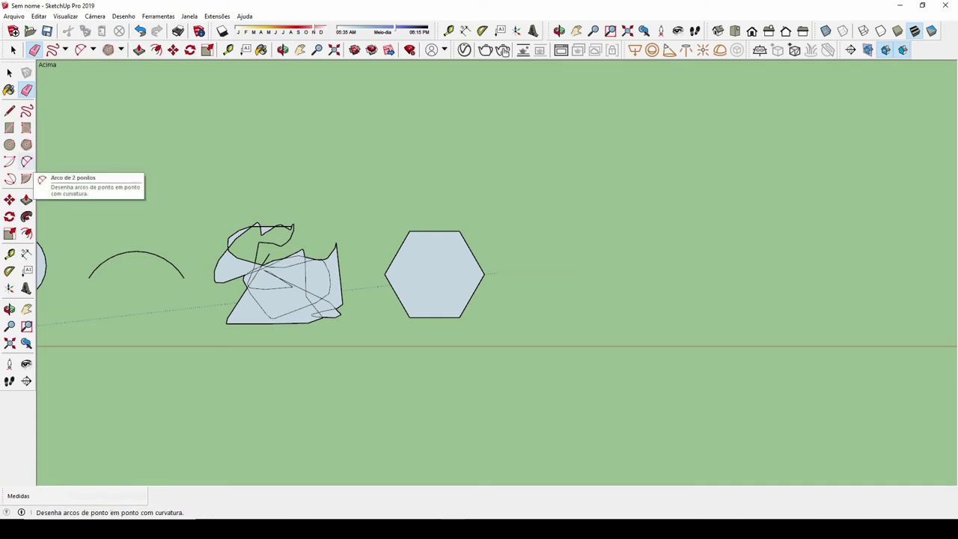
Draw a filled three-sided polygon to the right of the hexagon
click(26, 144)
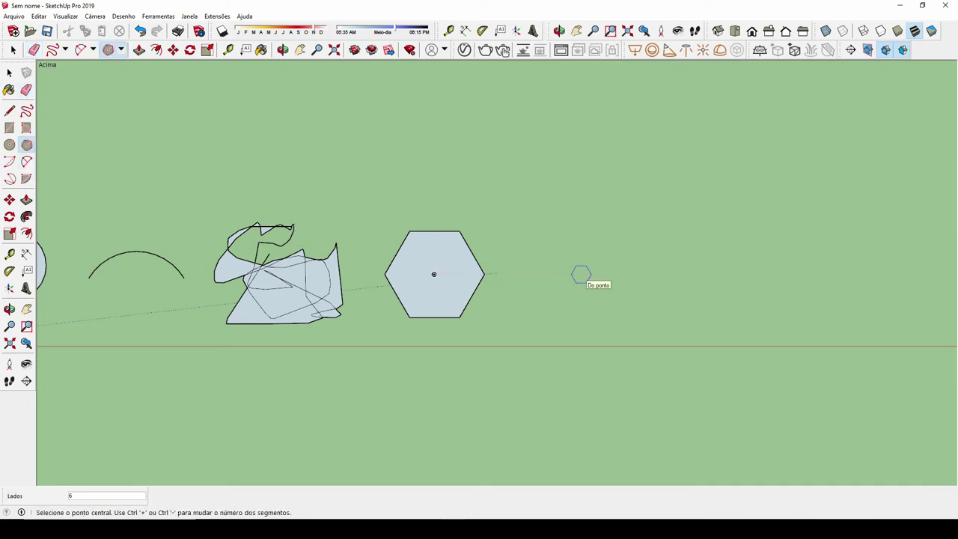
key(Return)
click(582, 275)
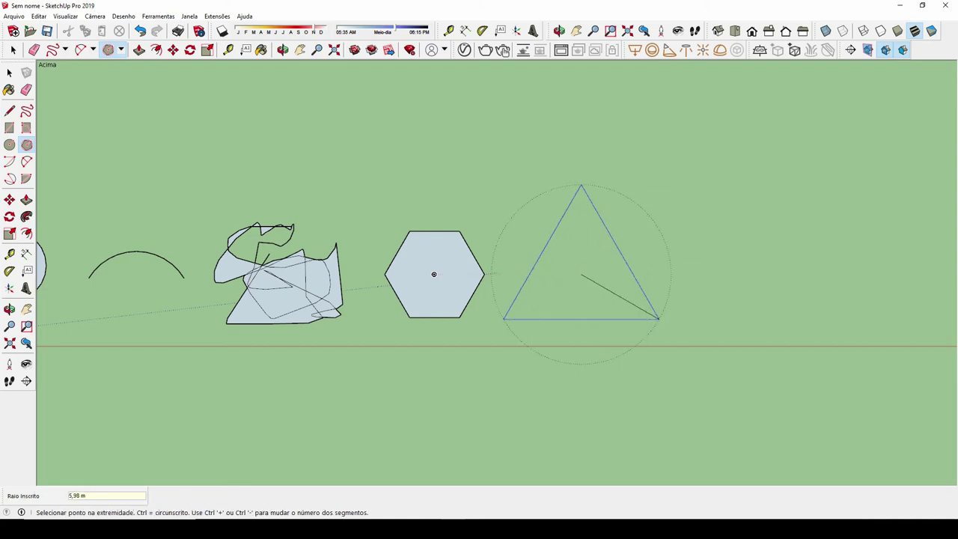
click(659, 319)
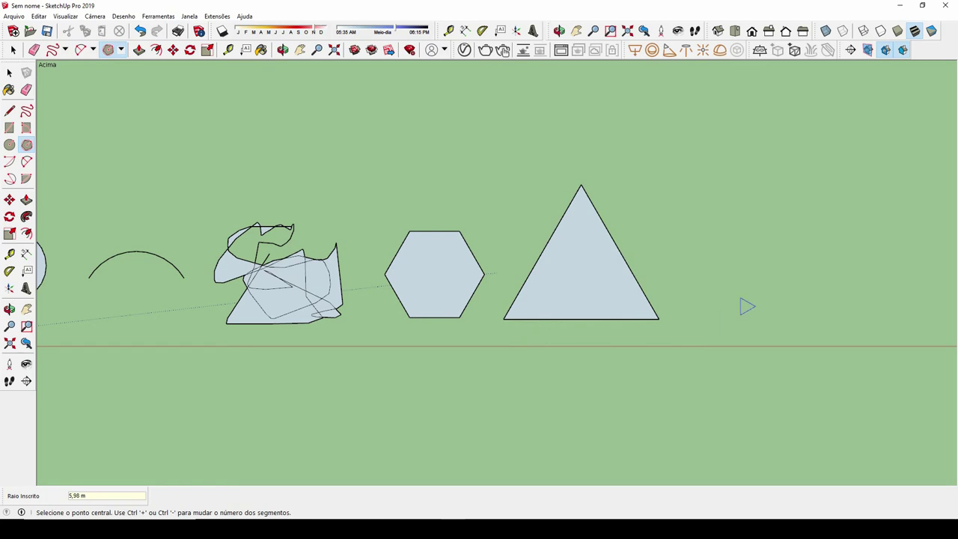
key(space)
Add a filled nine-sided polygon of 5,05 m radius right of the triangle
click(26, 144)
click(748, 274)
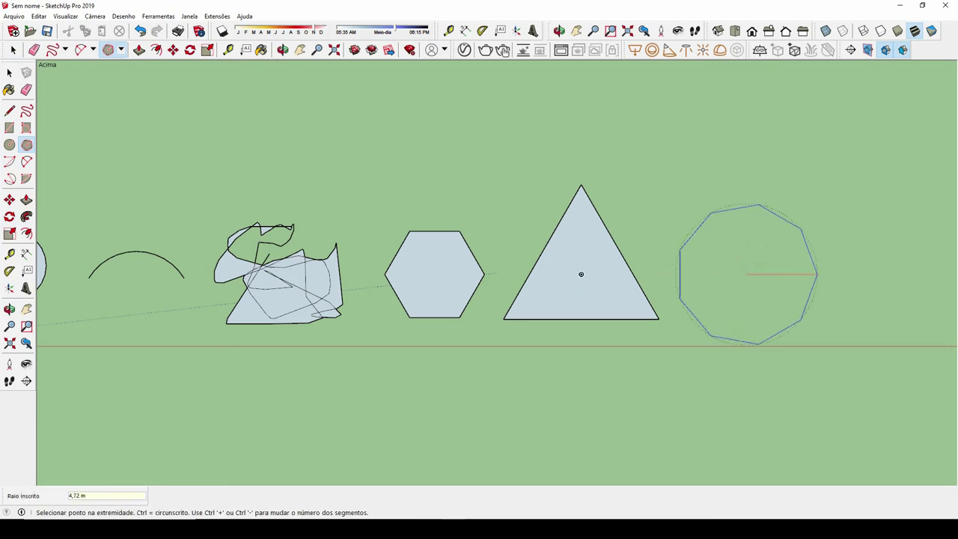
click(822, 274)
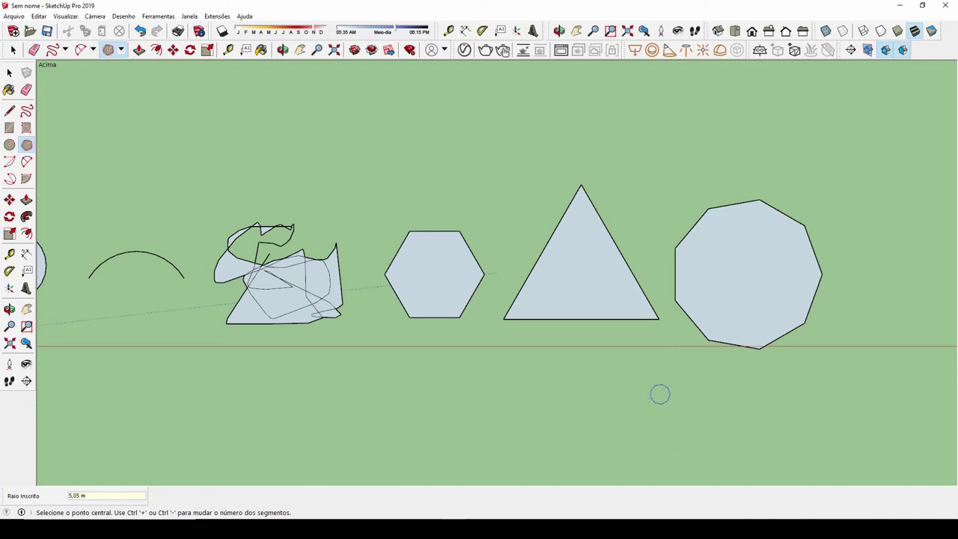
shift+middle_drag(659, 395, 143, 381)
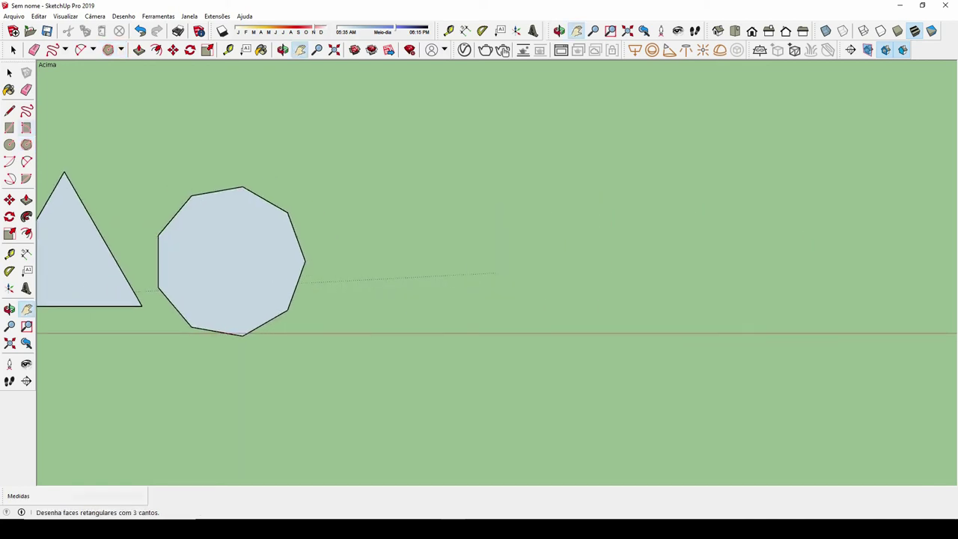
Draw a rectangle sized 5;3 (5 m by 3 m) right of the nine-sided polygon
key(r)
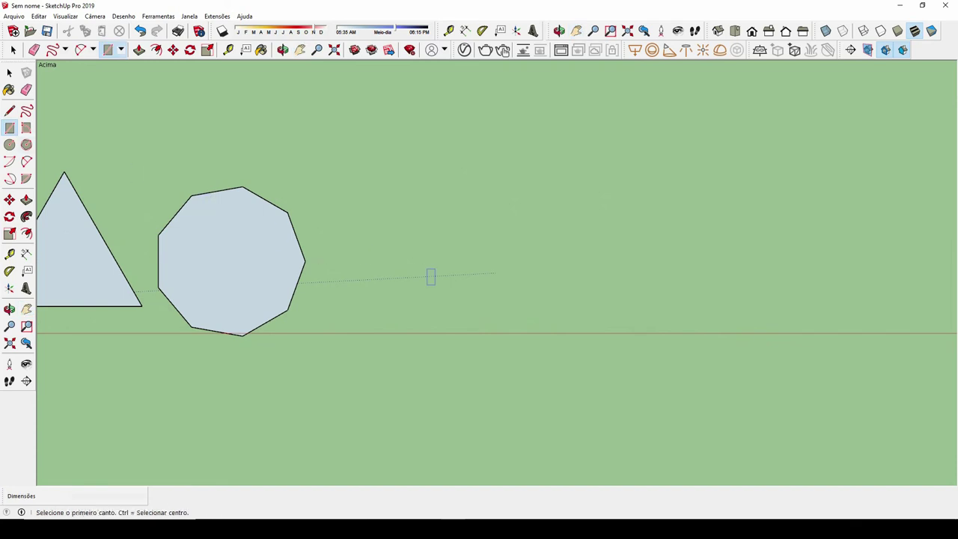
click(419, 180)
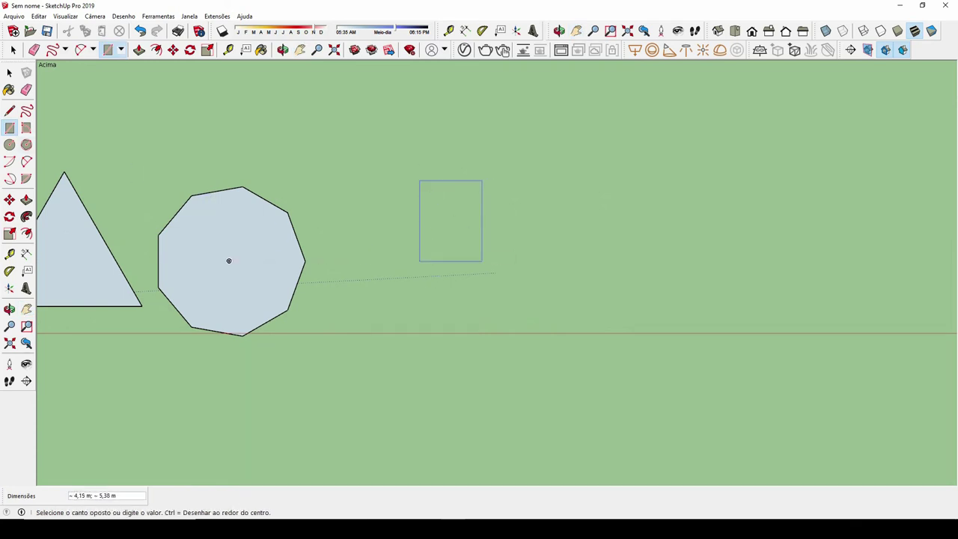
text(5;3)
key(Return)
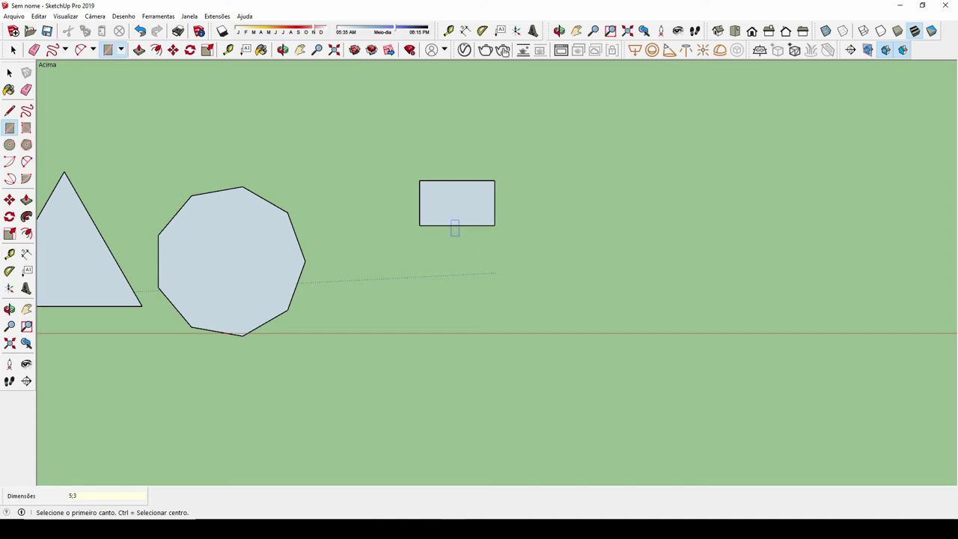
key(space)
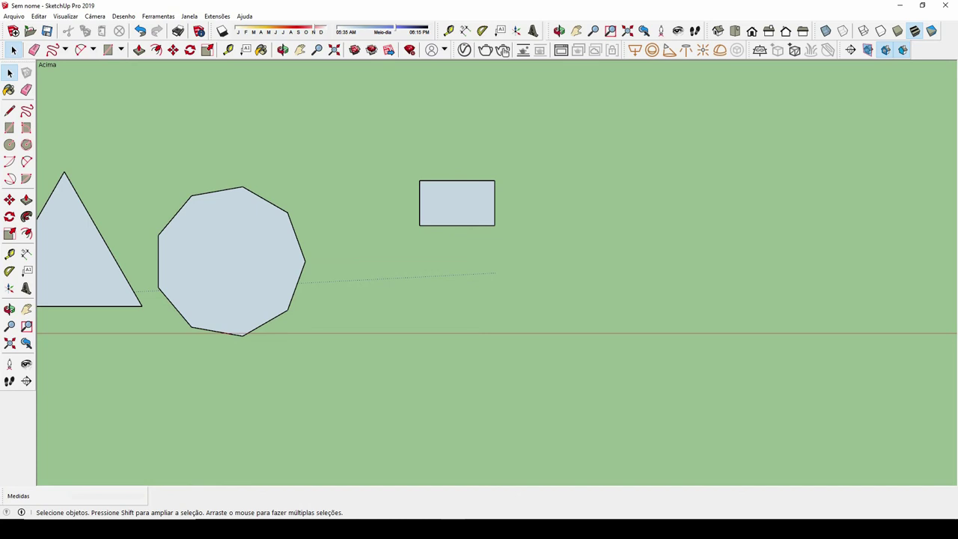
key(ctrl+a)
key(m)
click(494, 202)
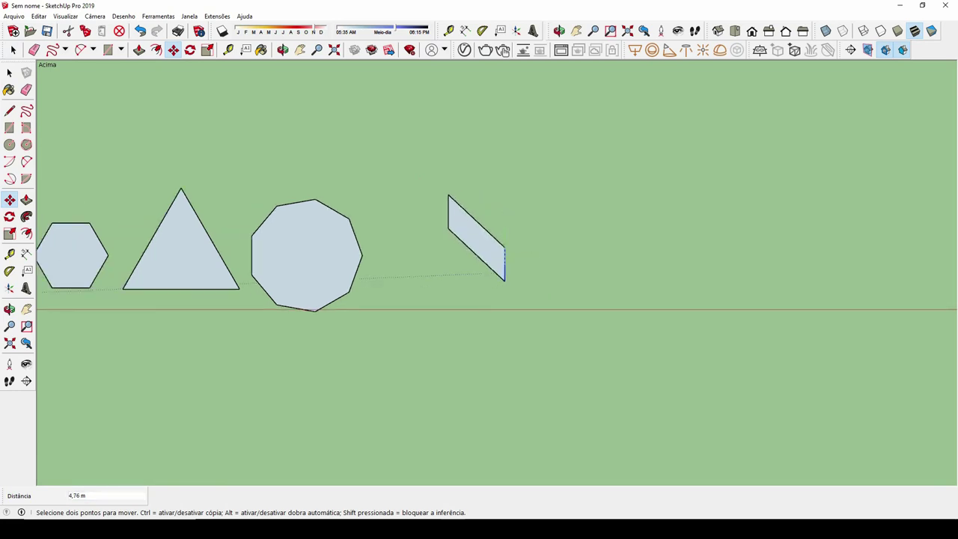
mouse_move(504, 213)
middle_down()
mouse_move(503, 150)
mouse_move(517, 273)
middle_up()
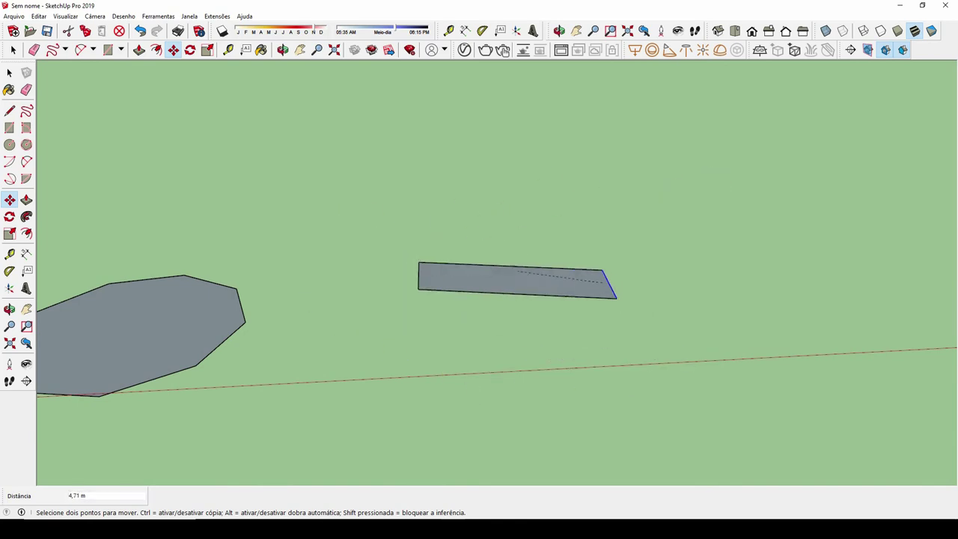
key(Escape)
key(space)
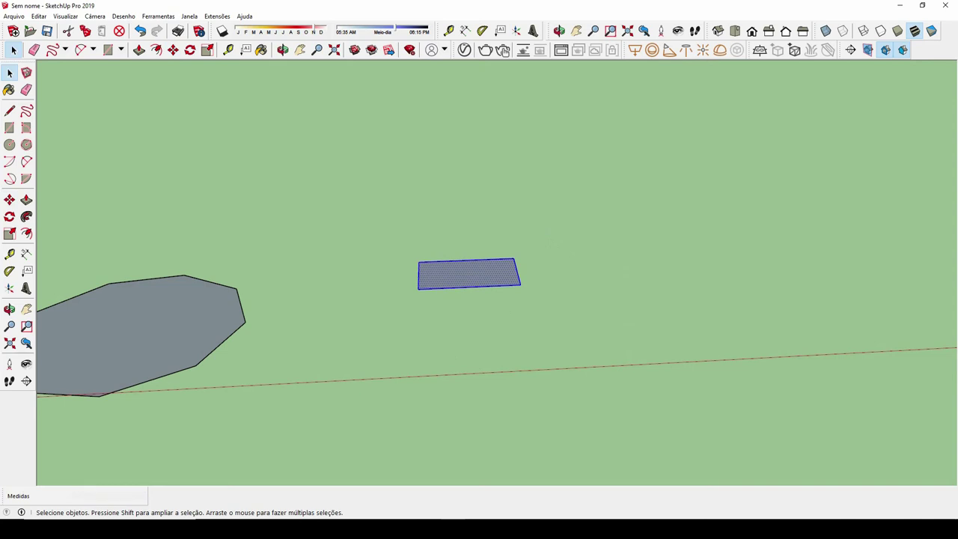
key(m)
click(456, 273)
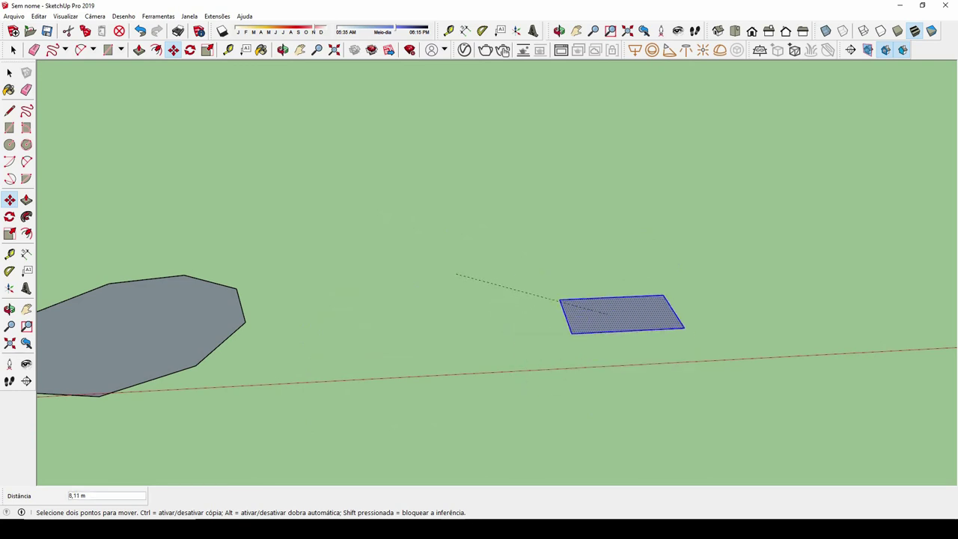
key(Escape)
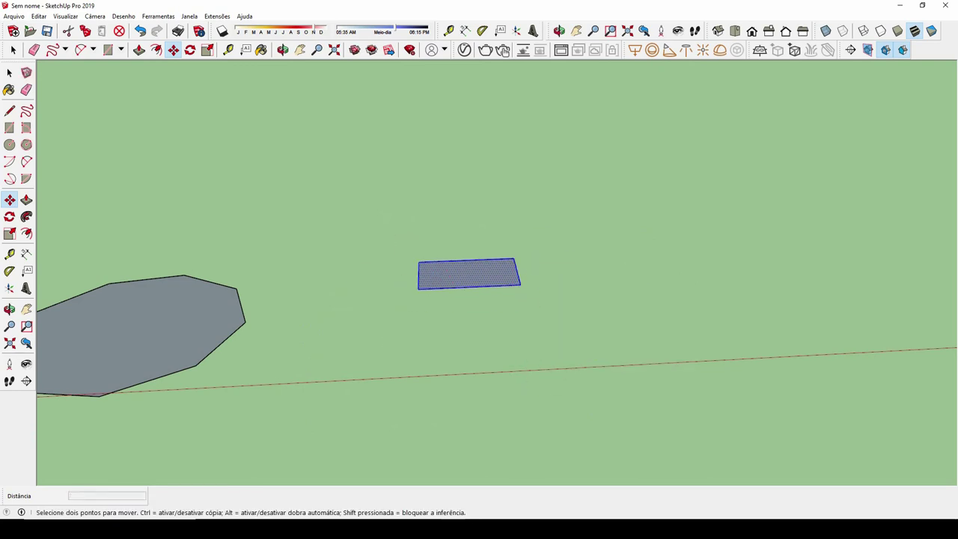
key(space)
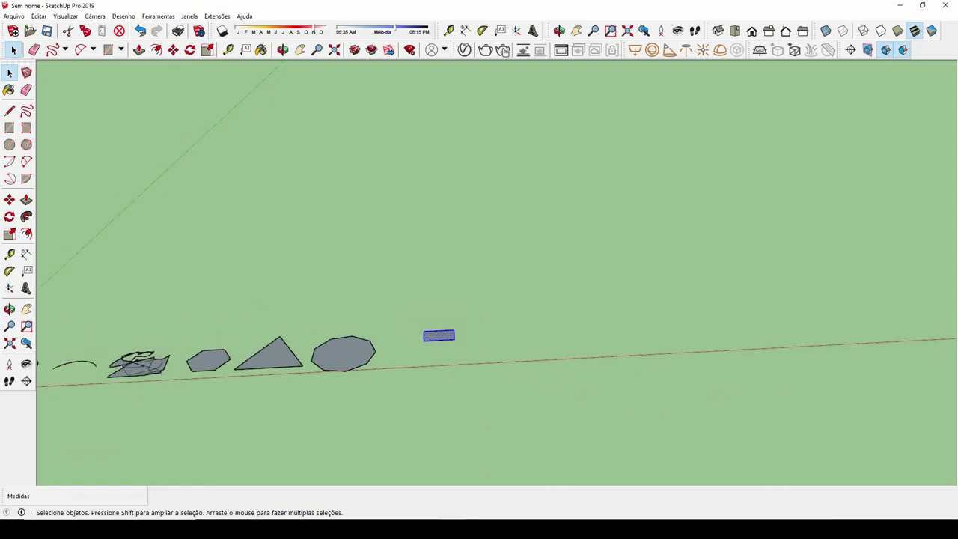
click(69, 373)
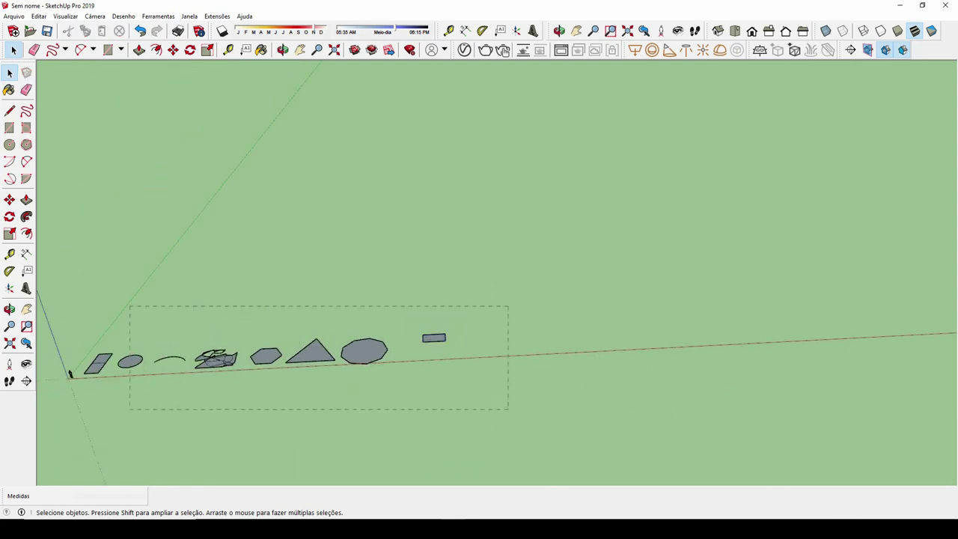
Delete all shapes except the first rectangle and zoom in on it
key(Delete)
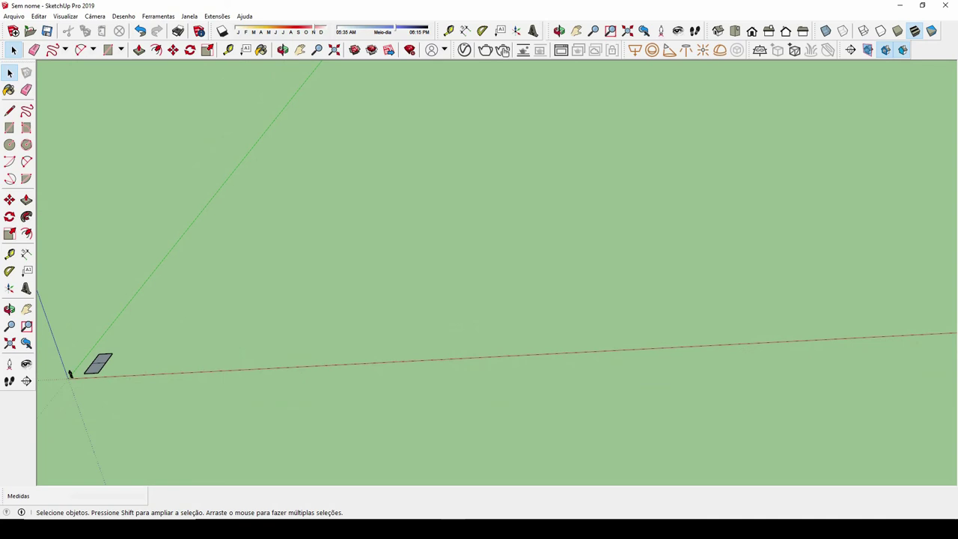
scroll(70, 373, up, 1)
scroll(70, 373, up, 1)
scroll(70, 374, up, 2)
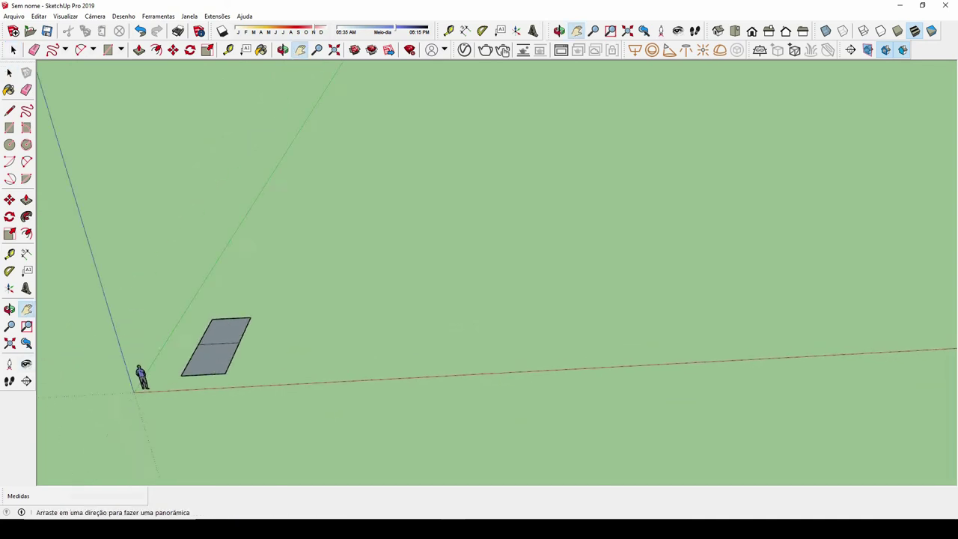
middle_drag(70, 374, 70, 345)
Erase the edge splitting the rectangle in two
key(space)
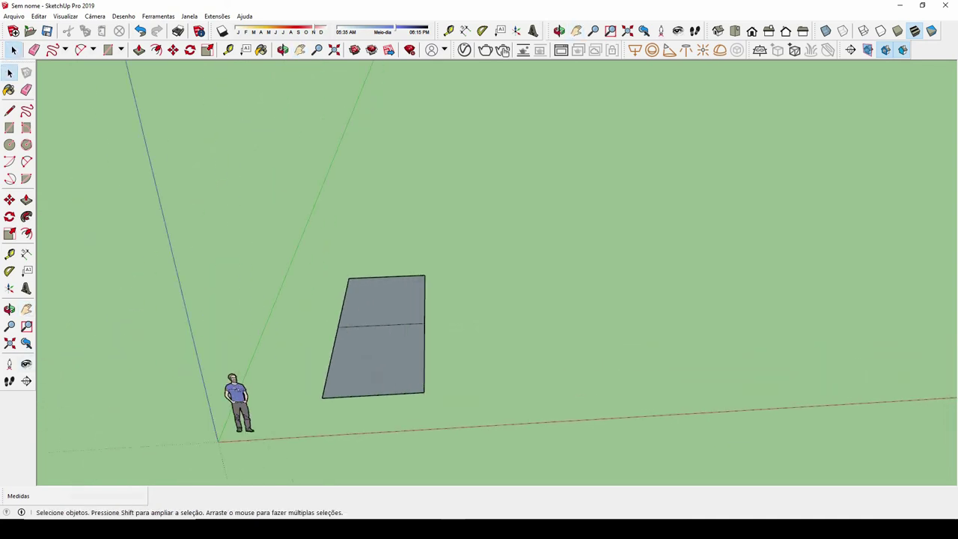
key(e)
click(381, 325)
key(space)
Move the rectangle onto the ground beside the standing figure near the origin
drag(312, 236, 482, 419)
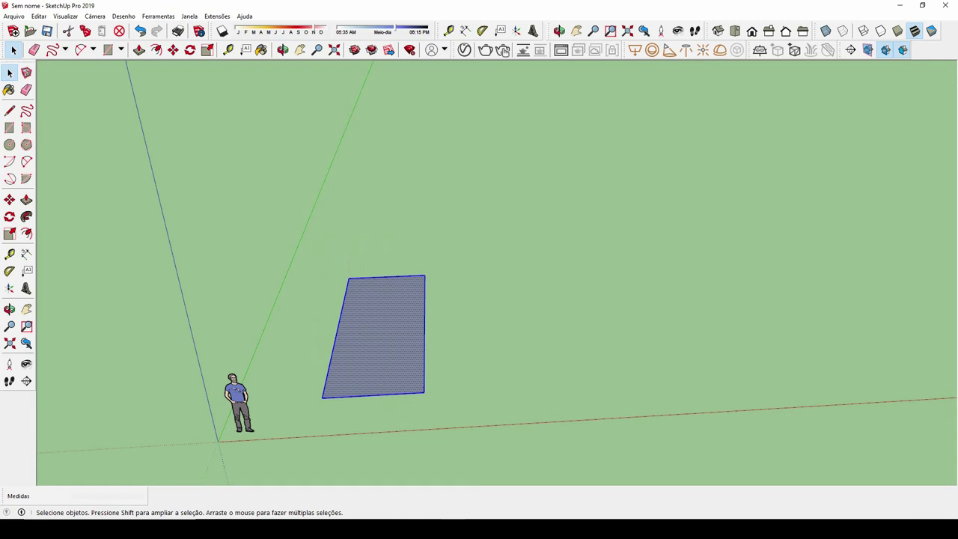
key(m)
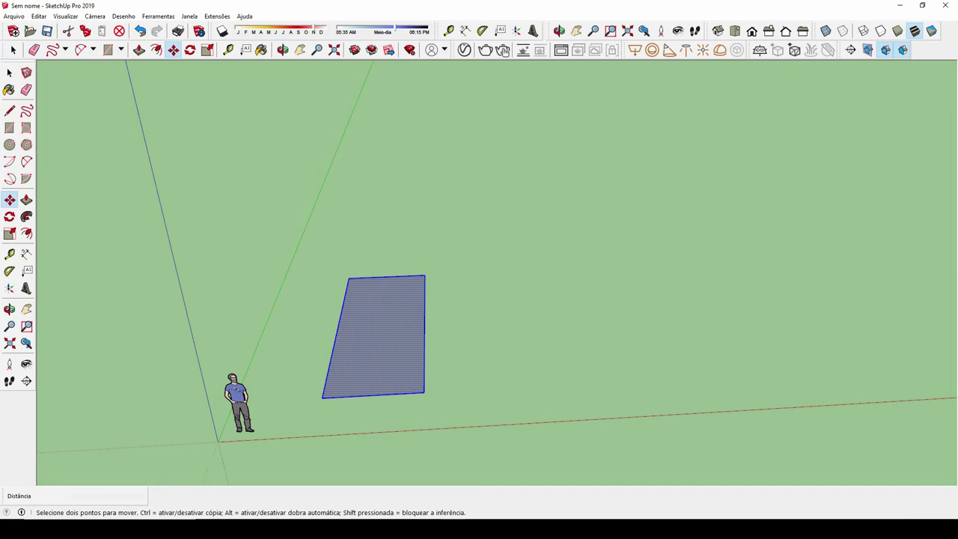
click(376, 329)
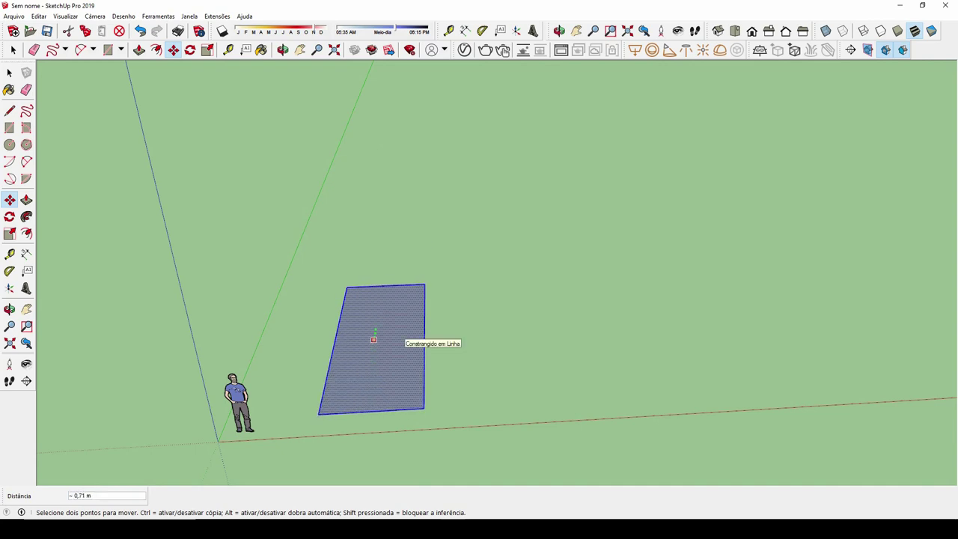
click(375, 327)
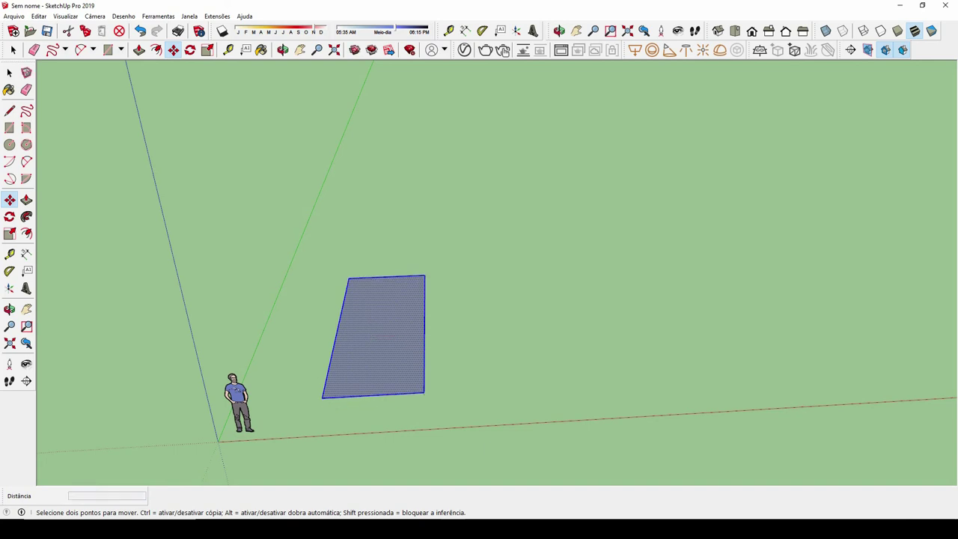
middle_drag(479, 299, 449, 300)
key(space)
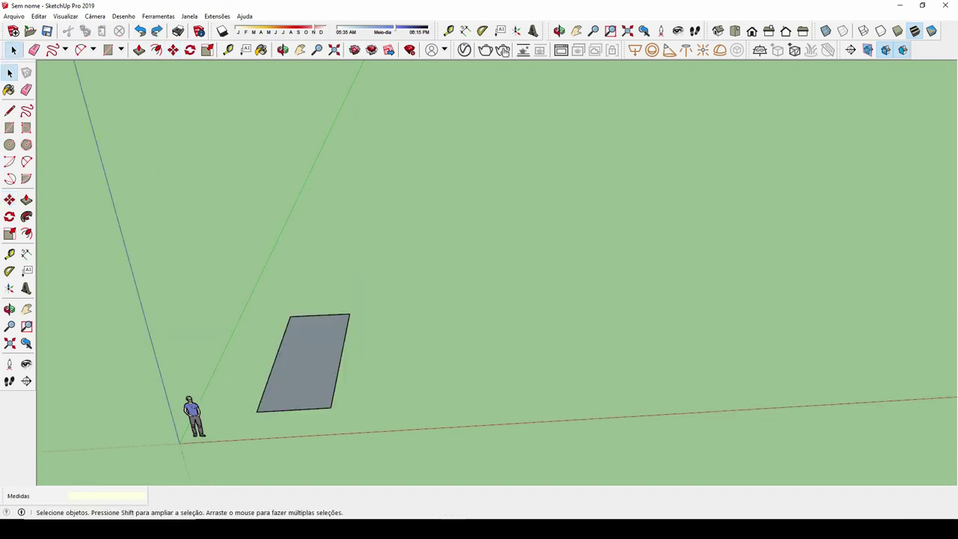
scroll(262, 377, up, 1)
scroll(262, 376, up, 1)
click(322, 357)
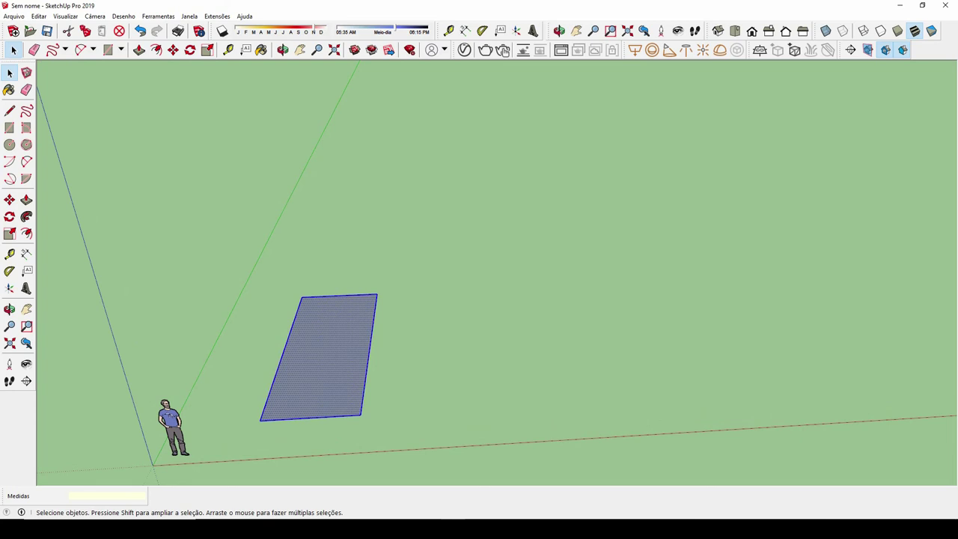
key(m)
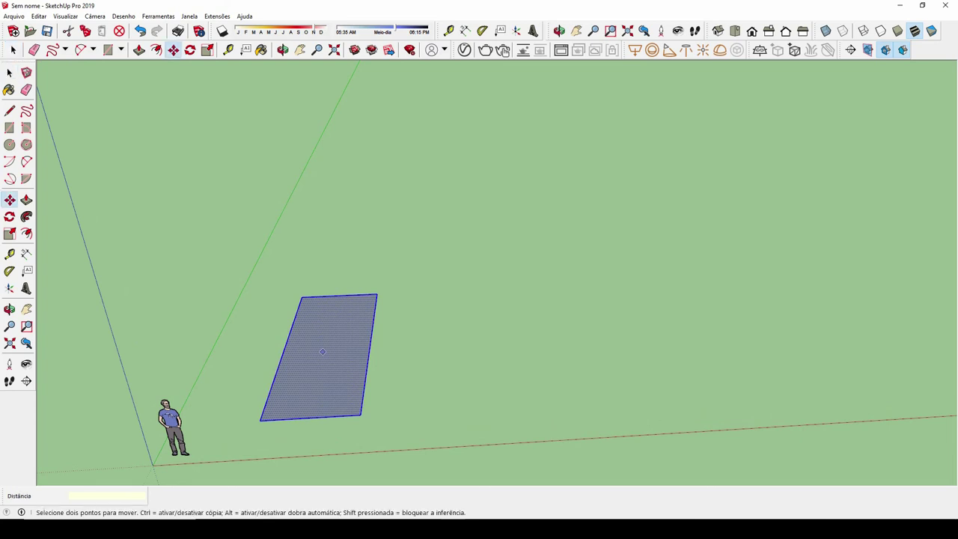
Copy the rectangle along the red axis and array it with x5 into six evenly spaced rectangles
click(318, 353)
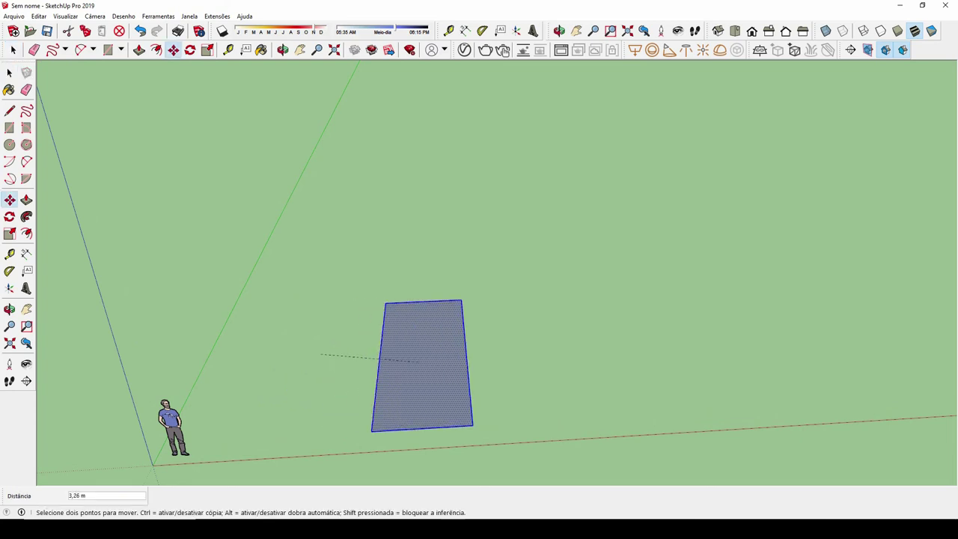
key(ctrl)
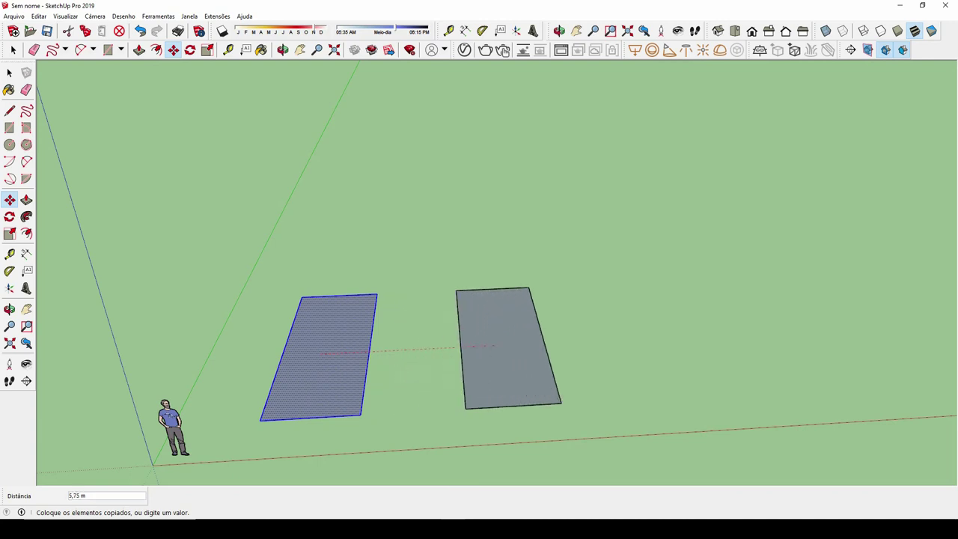
click(509, 349)
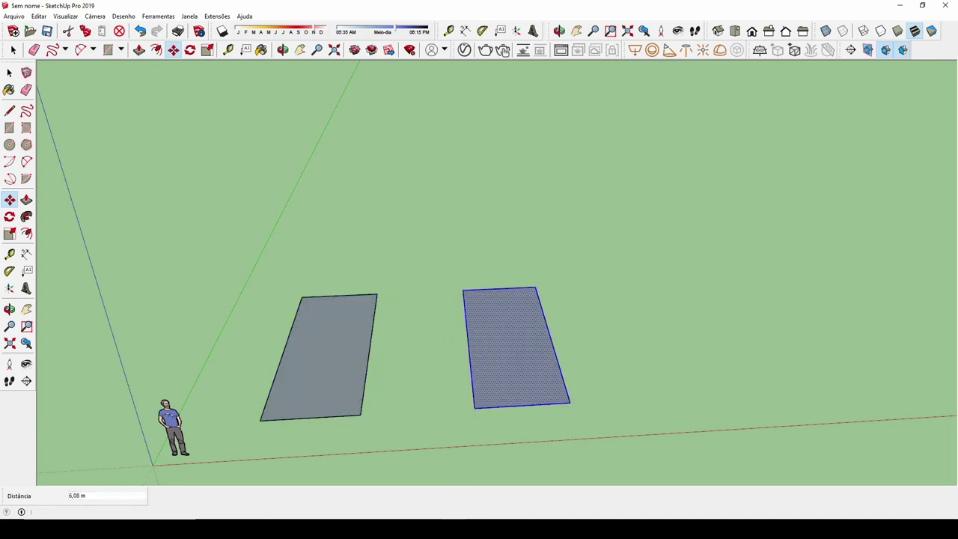
text(x5)
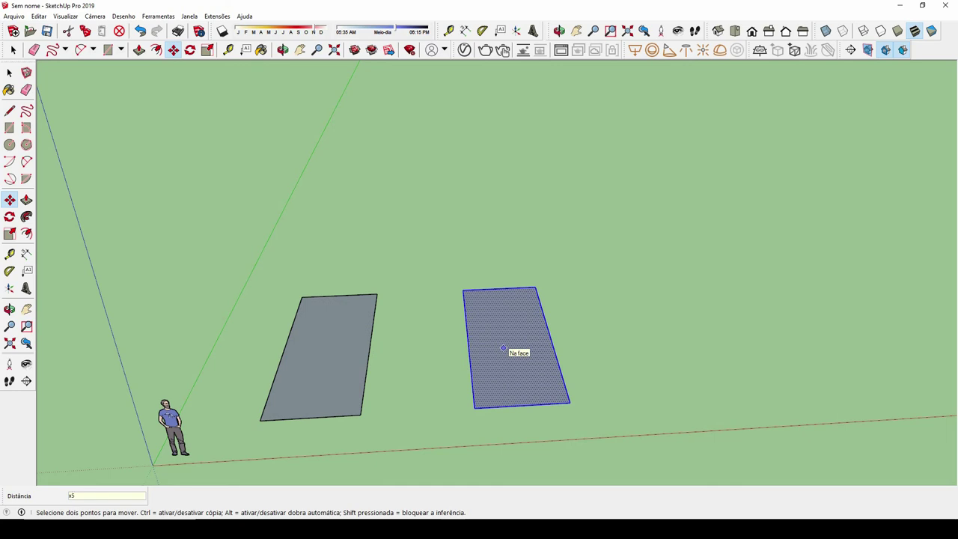
key(Return)
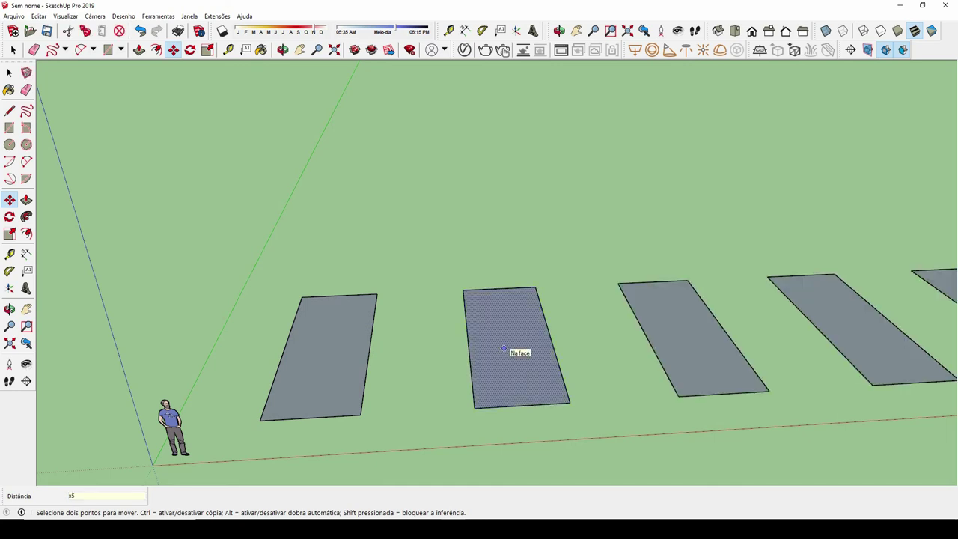
key(h)
drag(504, 348, 332, 355)
scroll(449, 359, down, 3)
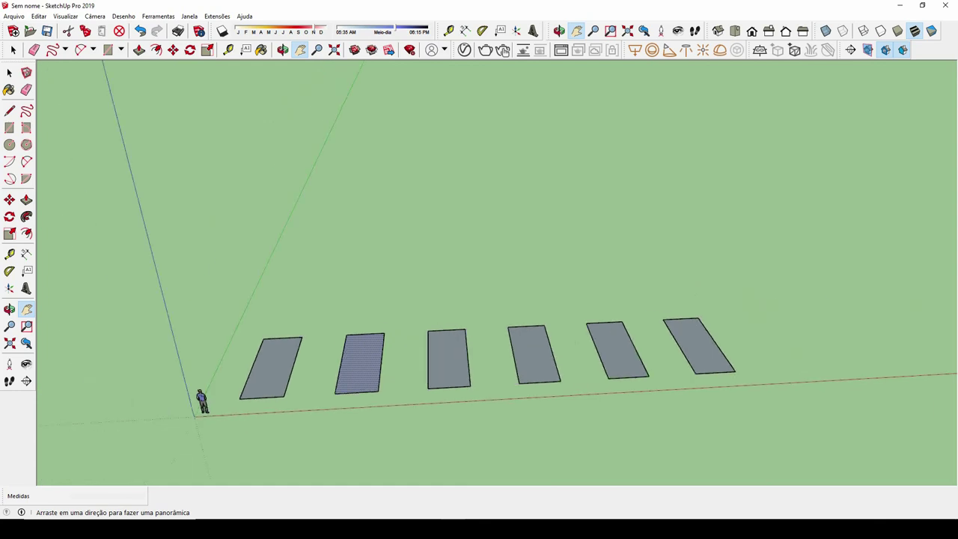
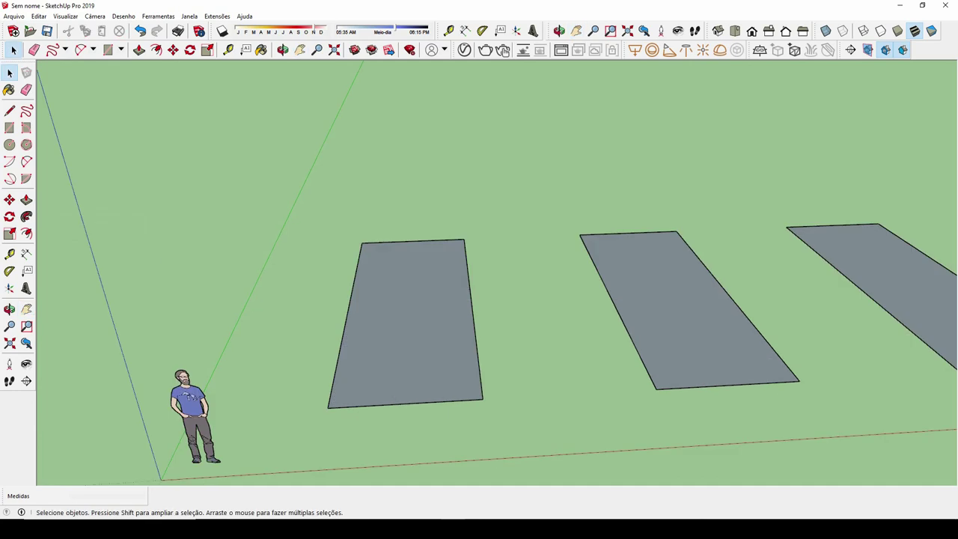
Push/Pull the left grey rectangle up into a box 3,21 m tall
scroll(599, 314, down, 3)
scroll(598, 315, up, 3)
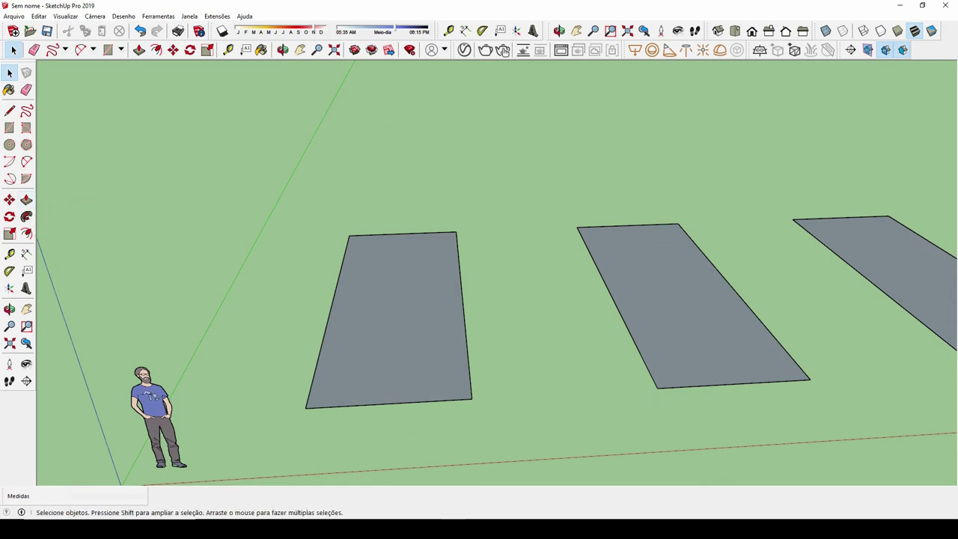
key(p)
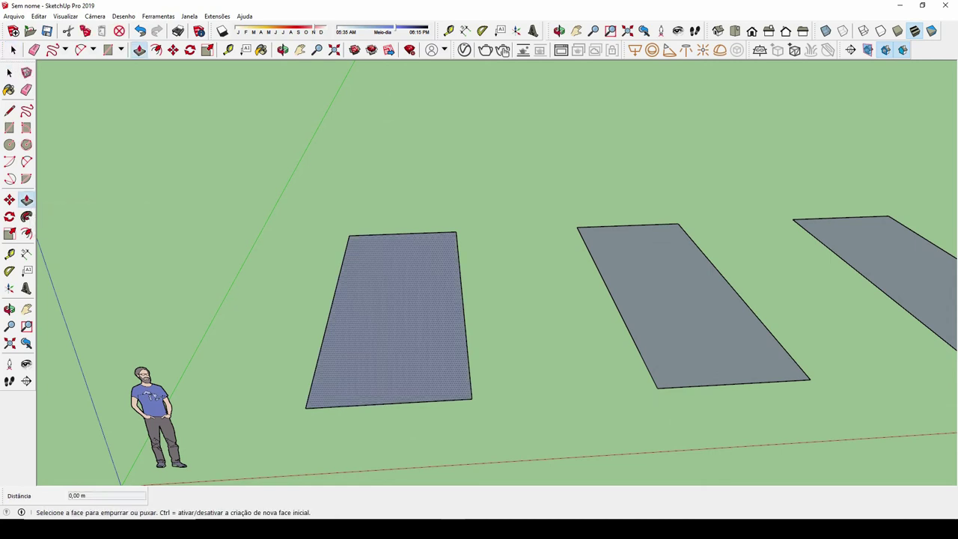
click(389, 322)
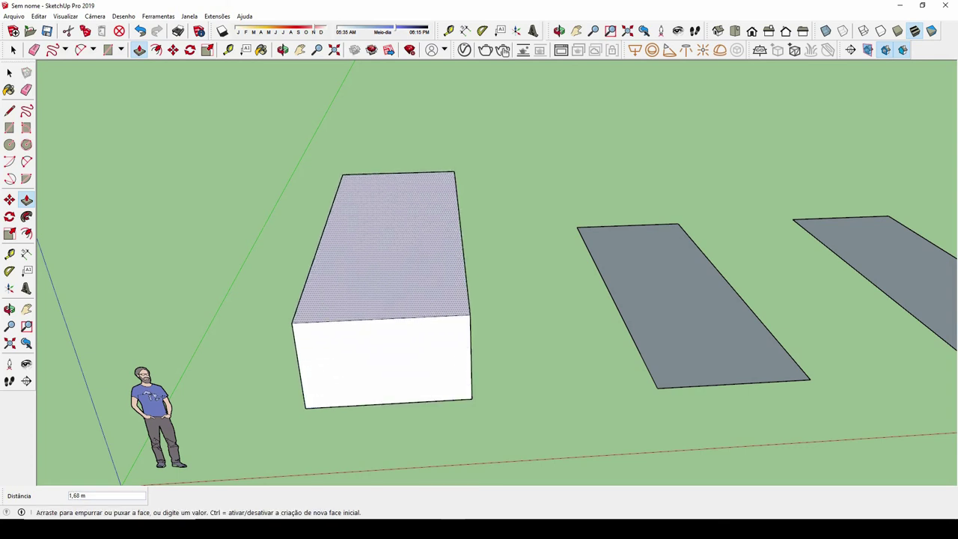
click(381, 172)
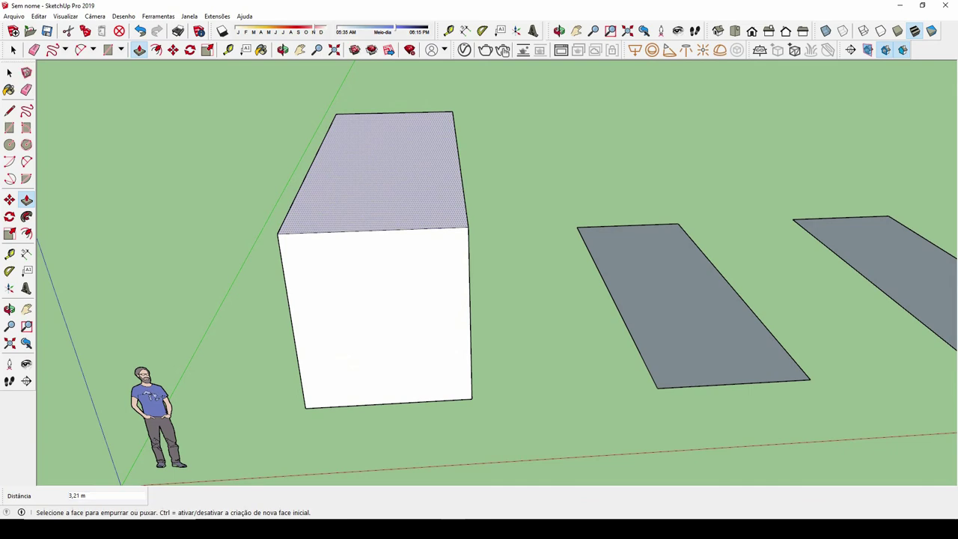
mouse_move(479, 269)
middle_down()
mouse_move(235, 294)
mouse_move(255, 292)
middle_up()
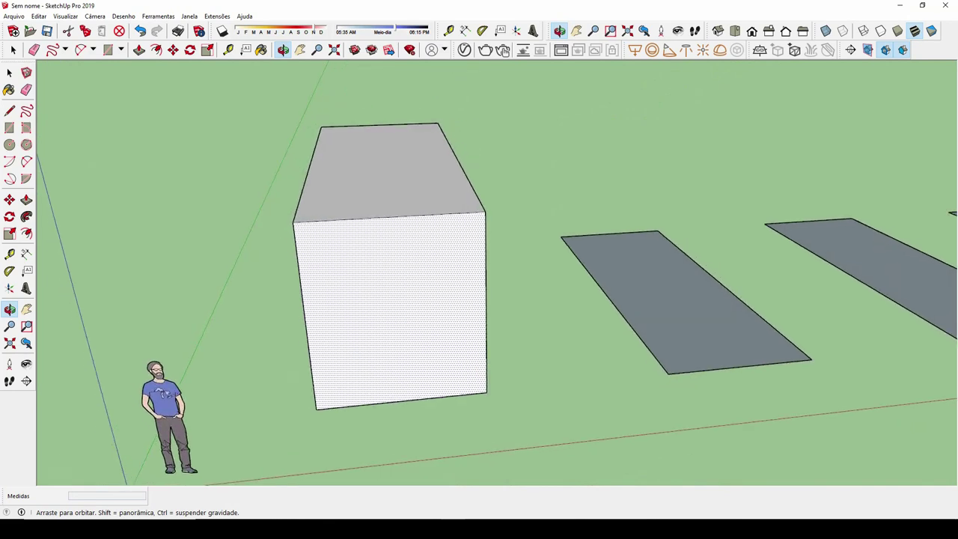
key(space)
key(Escape)
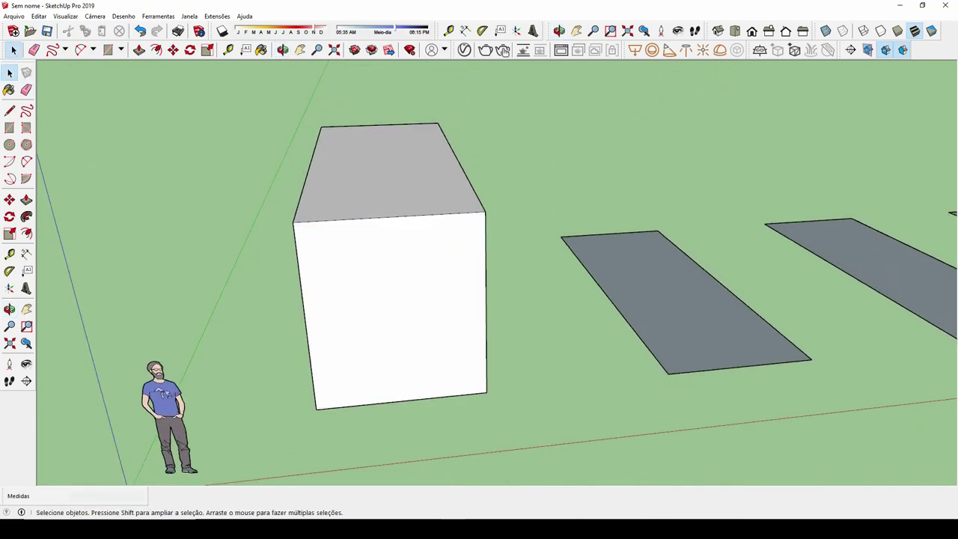
shift+middle_drag(524, 299, 299, 295)
Offset the second rectangle's edge inward by 0,15 to form a thin border
key(space)
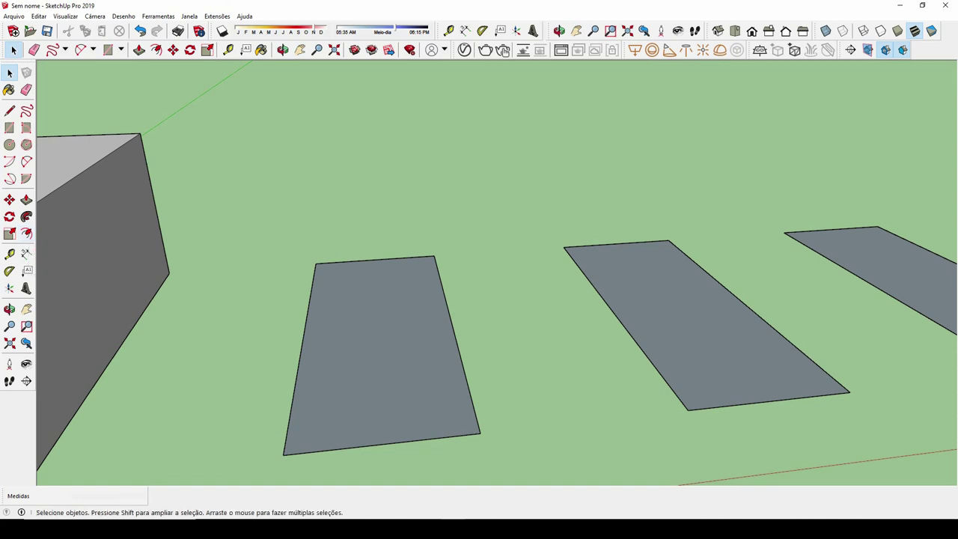
key(f)
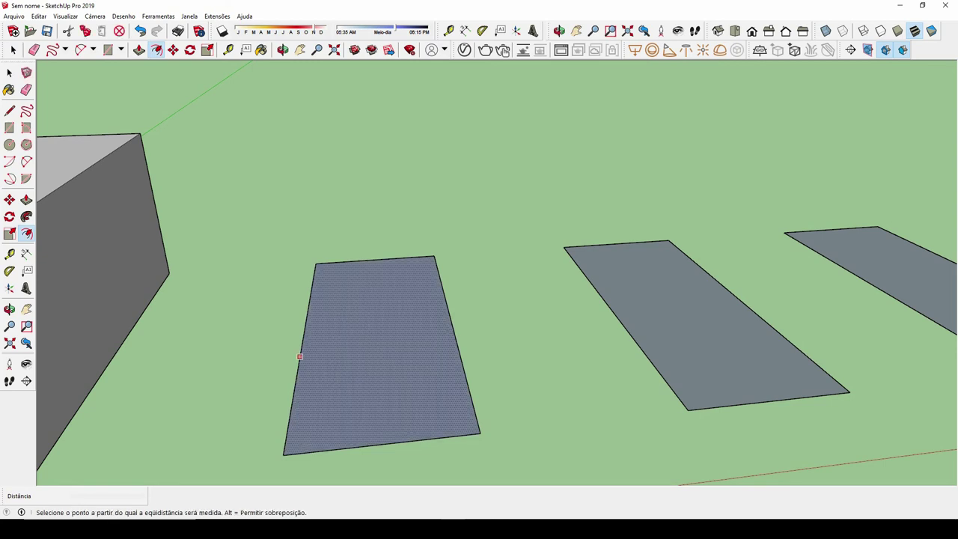
click(299, 357)
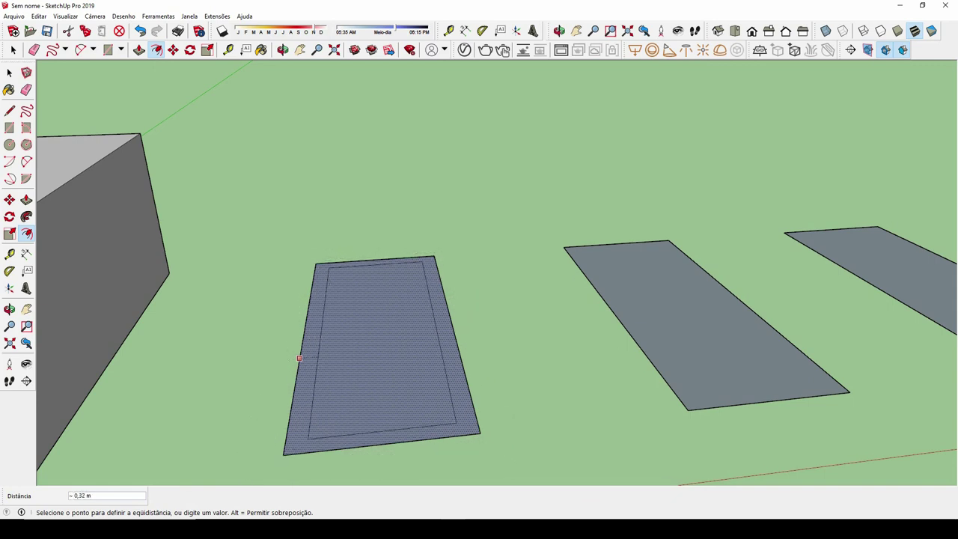
text(,15)
key(Return)
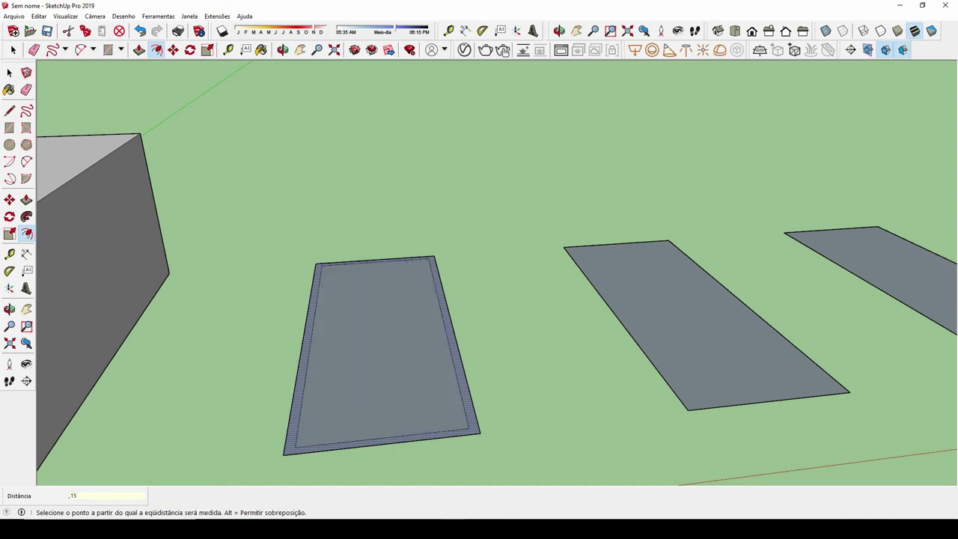
key(space)
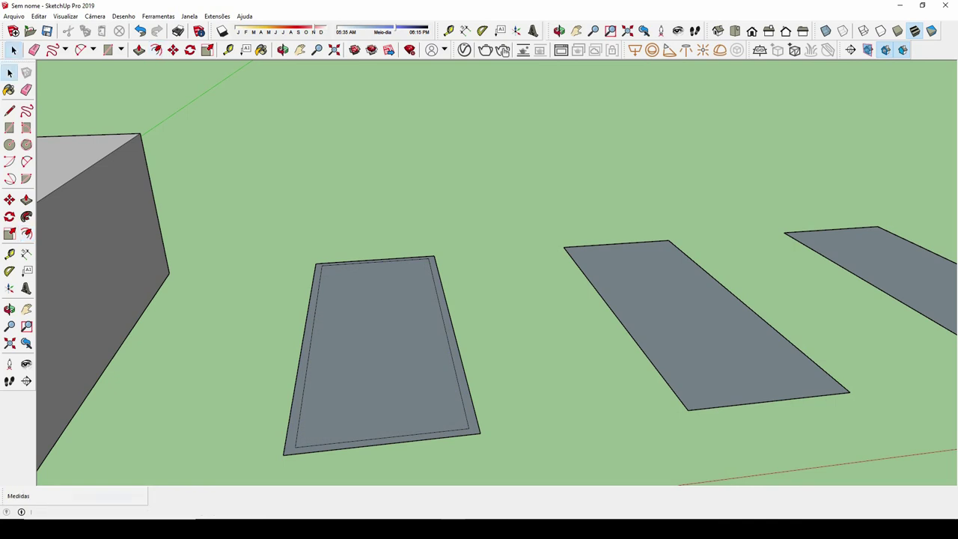
Raise the border into 2,55 m walls, inspect them, then undo the walls
key(p)
click(381, 443)
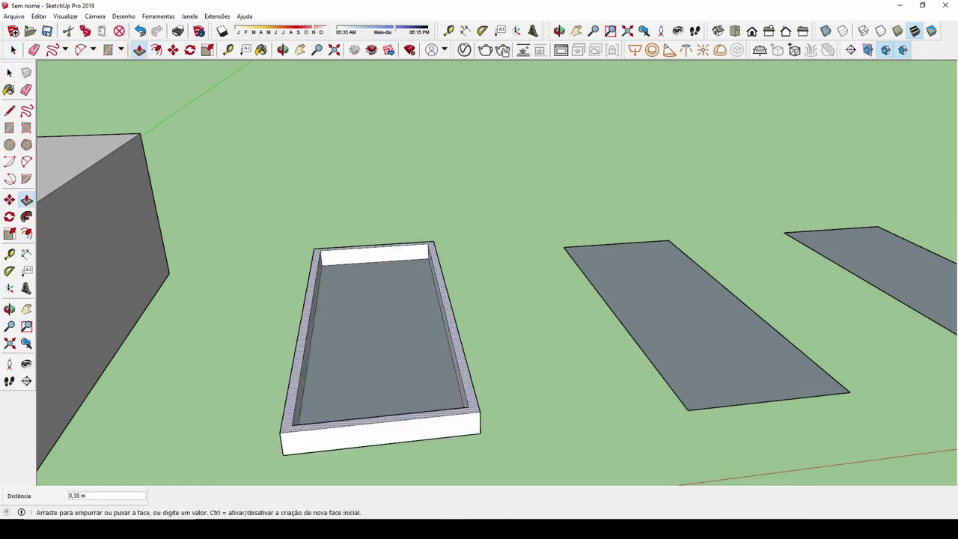
key(Return)
mouse_move(449, 224)
middle_down()
mouse_move(39, 215)
mouse_move(56, 225)
middle_up()
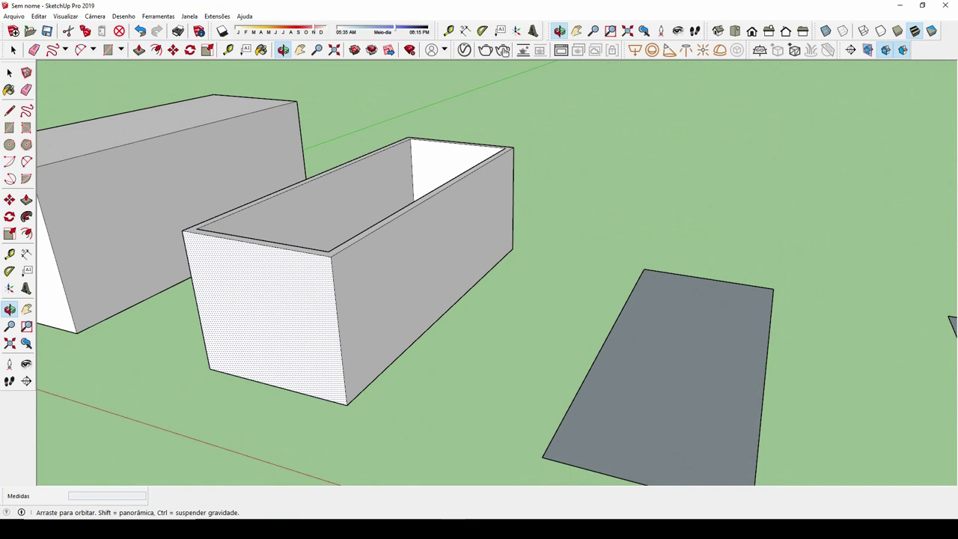
middle_drag(56, 224, 79, 224)
key(p)
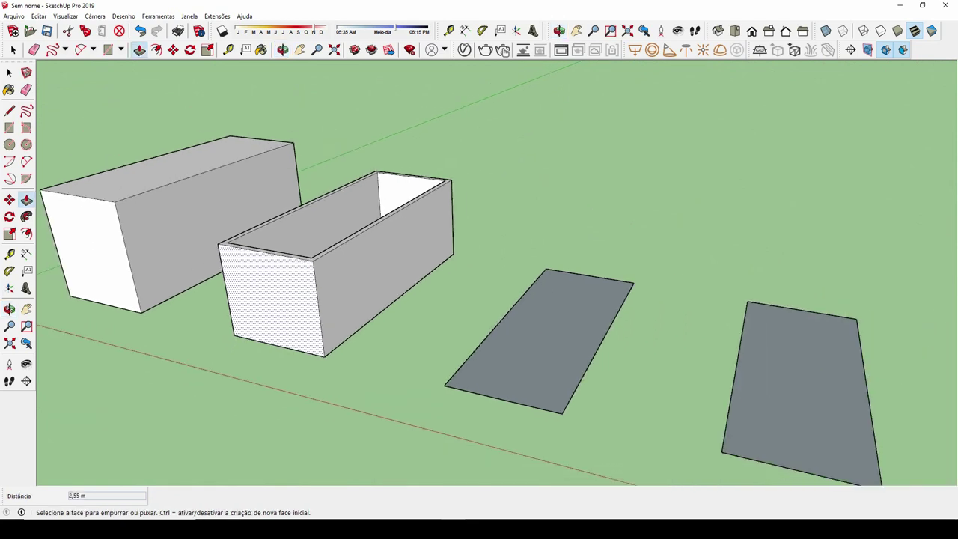
key(space)
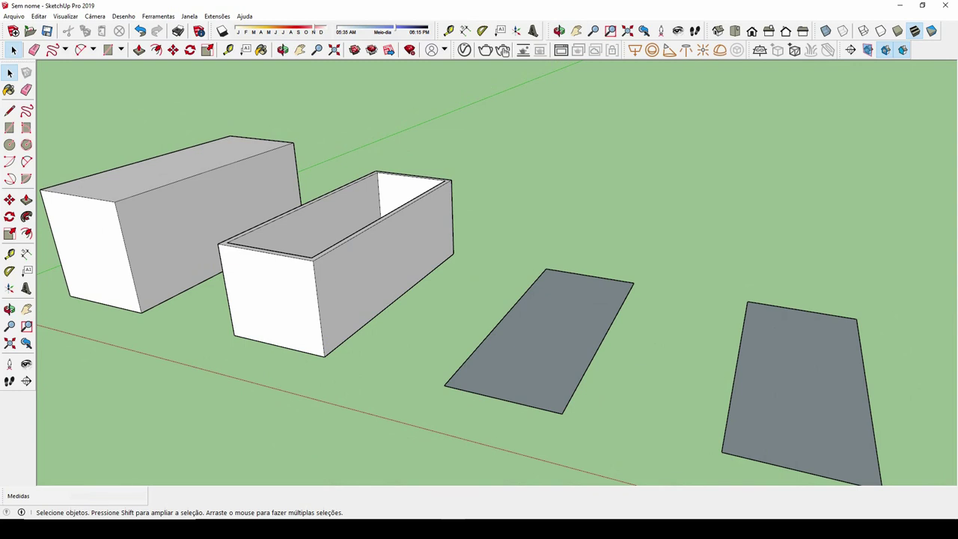
key(ctrl+z)
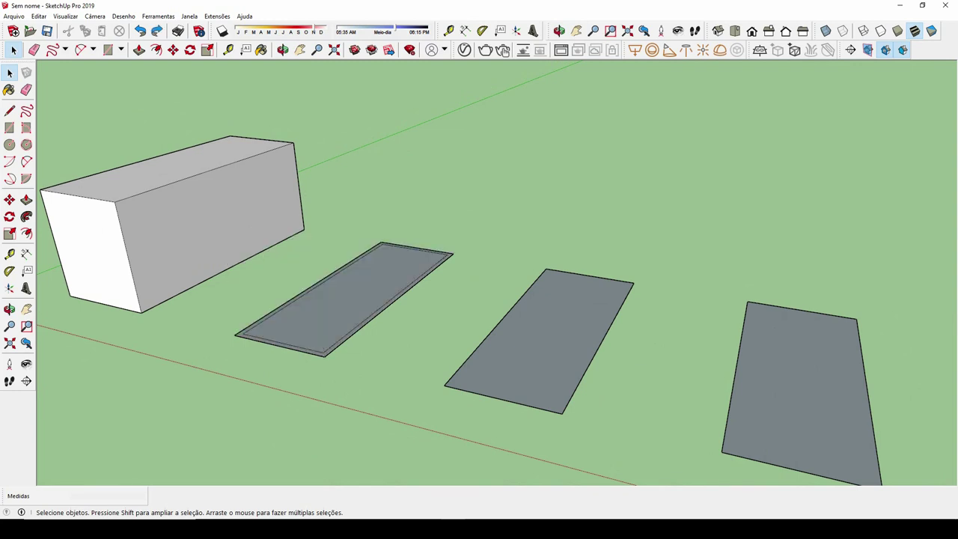
Undo the inset outline and reframe the view to show all rectangles
key(ctrl+z)
key(ctrl+z)
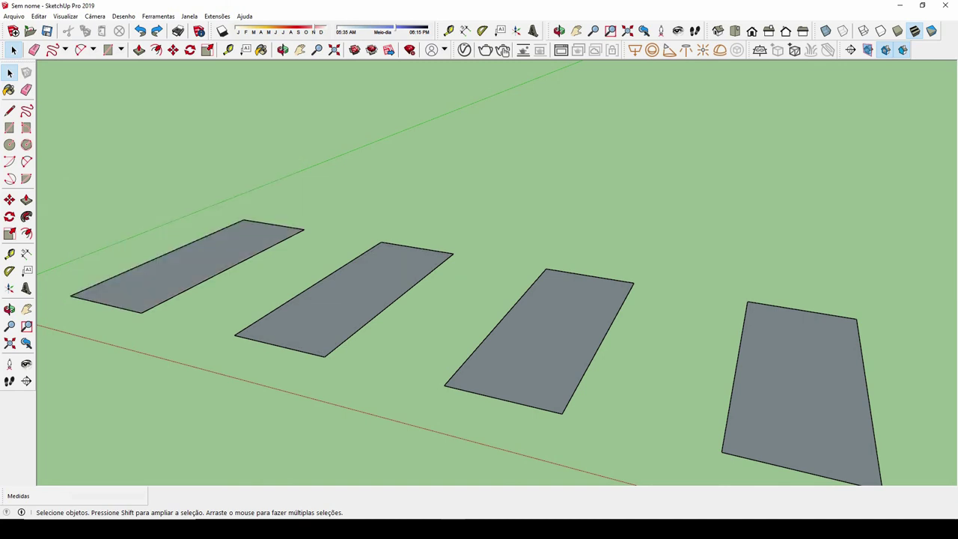
middle_drag(479, 270, 390, 254)
key(h)
drag(479, 300, 704, 352)
key(space)
Extrude the left rectangle 3 m and repeat that height on three more rectangles
key(p)
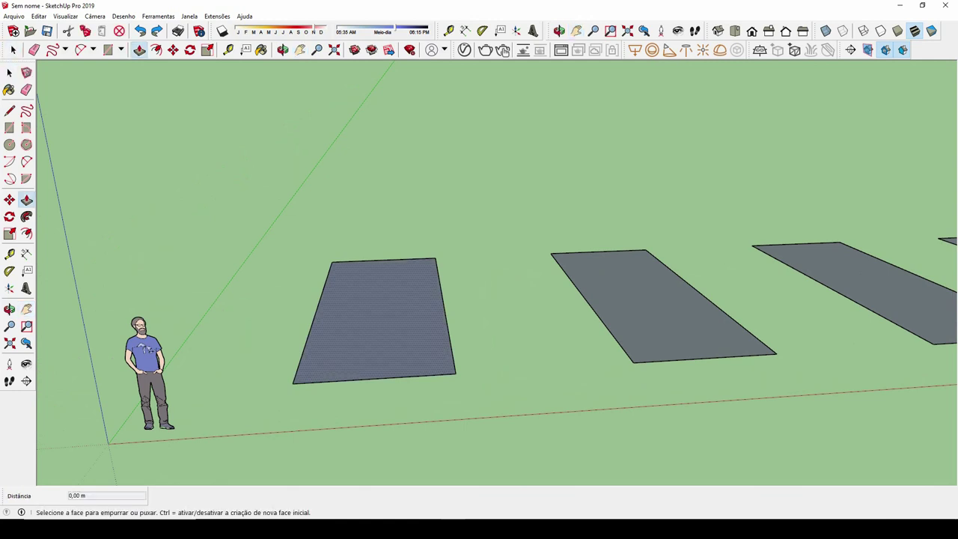
click(382, 322)
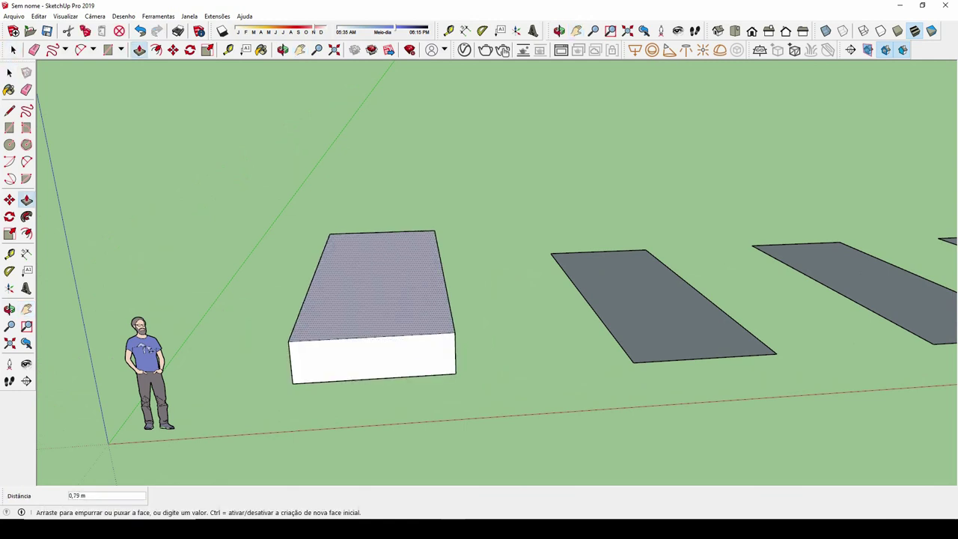
text(3)
key(Return)
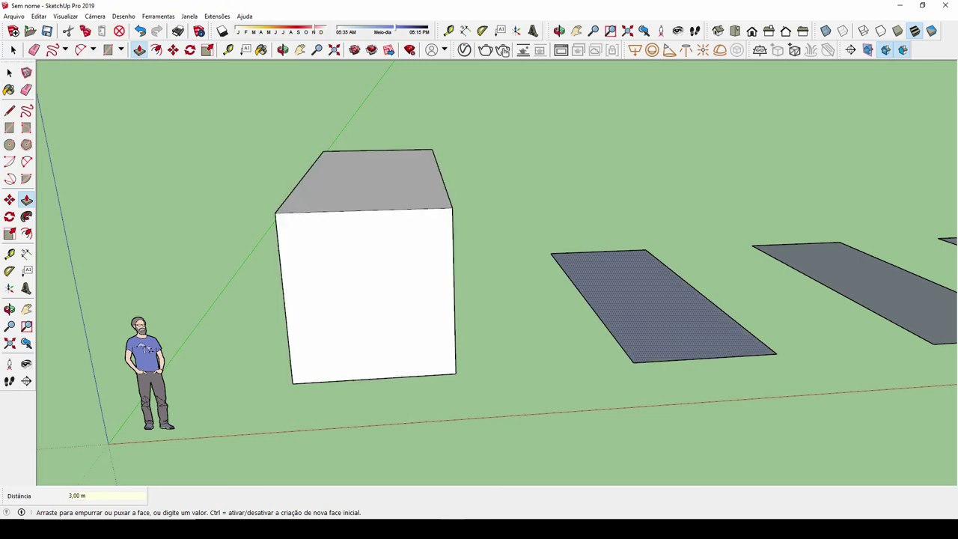
double_click(658, 306)
scroll(659, 315, down, 3)
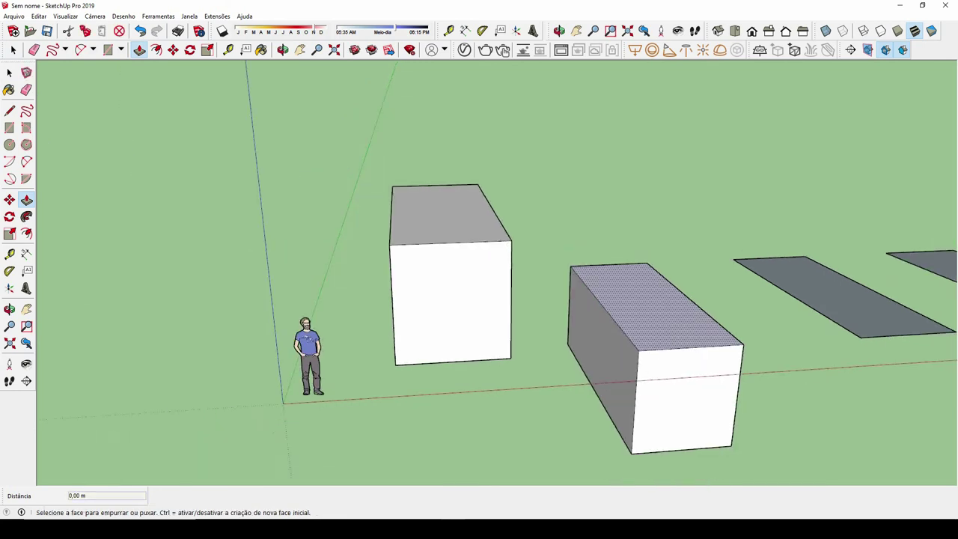
scroll(659, 314, down, 1)
shift+middle_drag(599, 299, 285, 299)
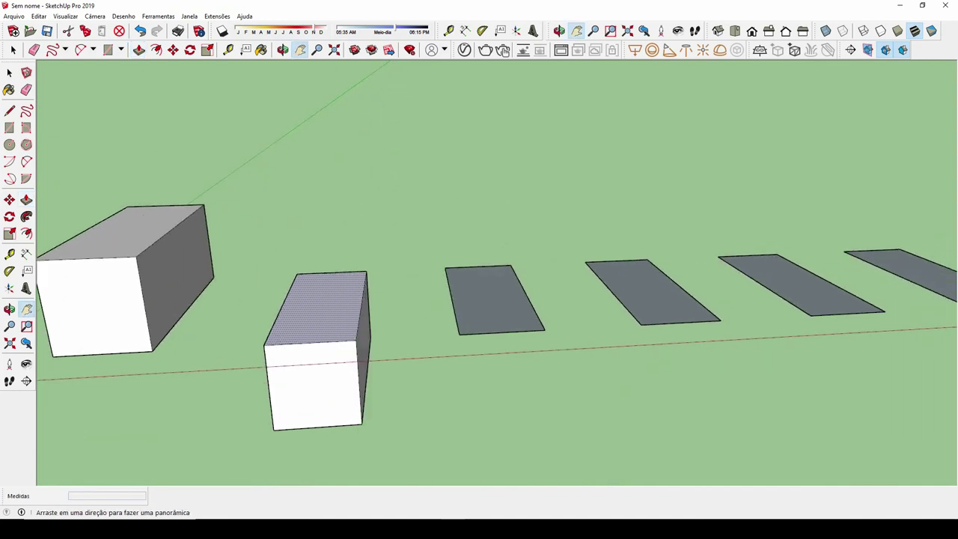
double_click(494, 300)
double_click(651, 292)
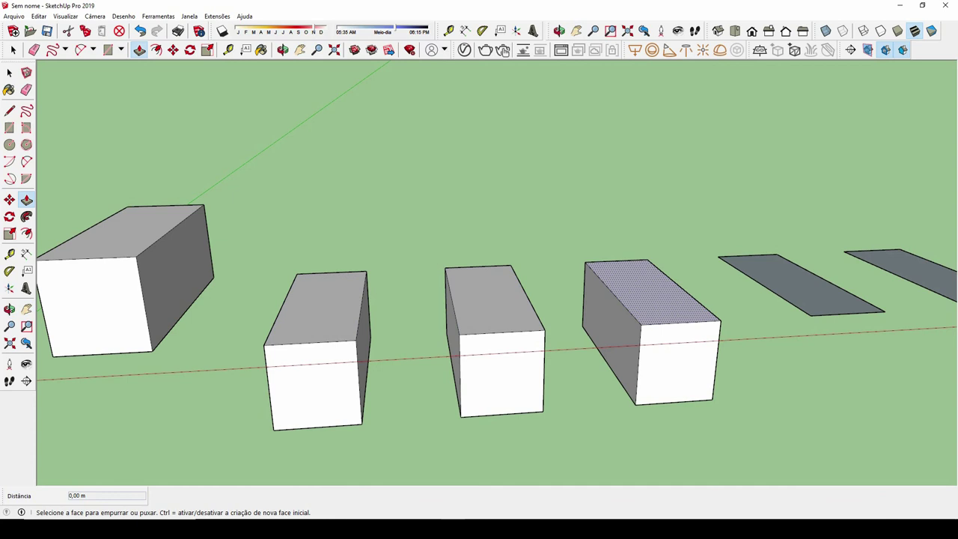
Undo the box extrusions and switch to the Top standard view
key(ctrl+z)
key(ctrl+z)
key(ctrl+z)
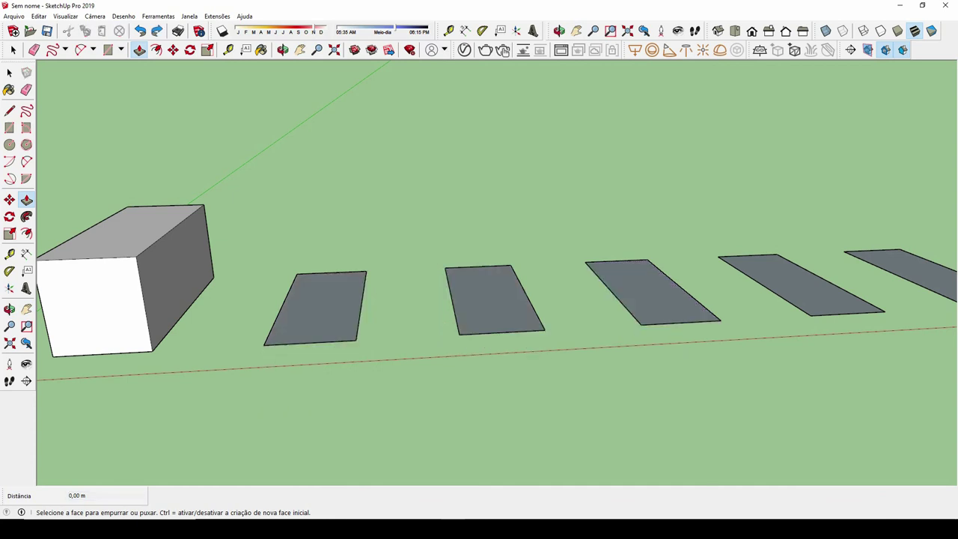
key(ctrl+z)
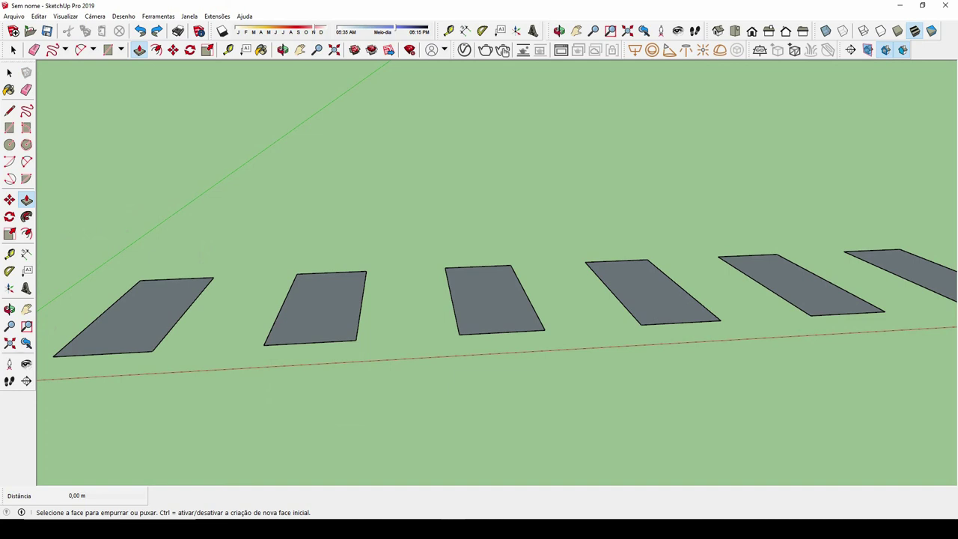
key(F2)
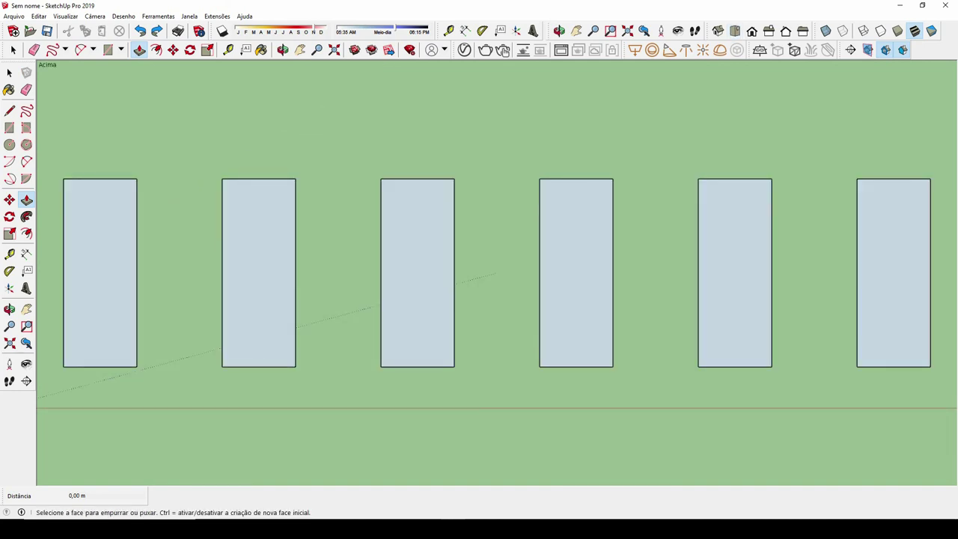
Reverse the faces of the first three rectangles so their white fronts face up
key(space)
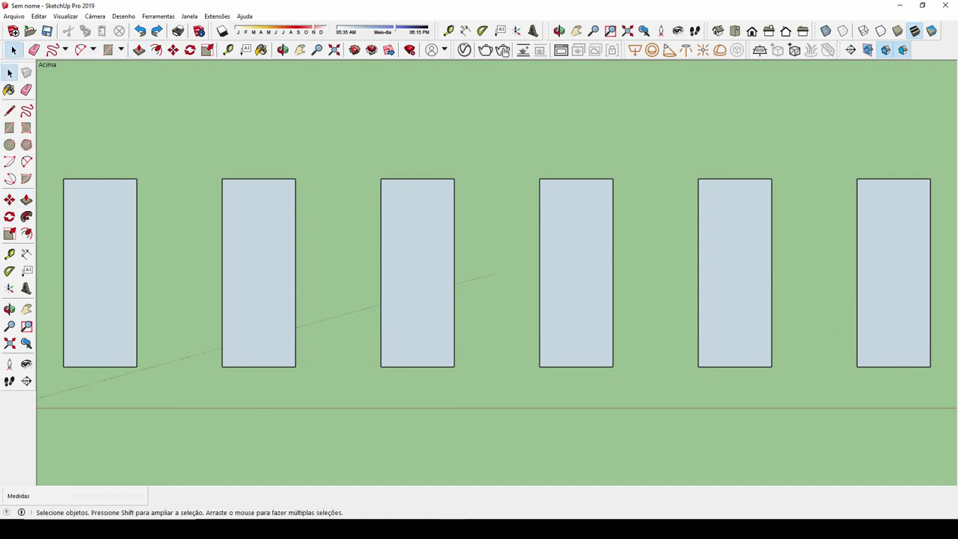
click(96, 273)
right_click(95, 274)
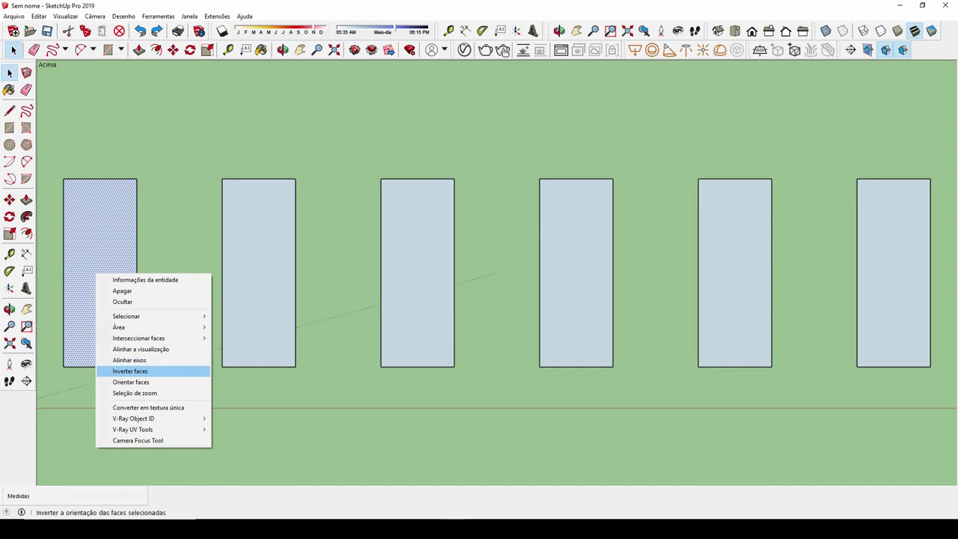
click(130, 371)
click(260, 290)
right_click(260, 290)
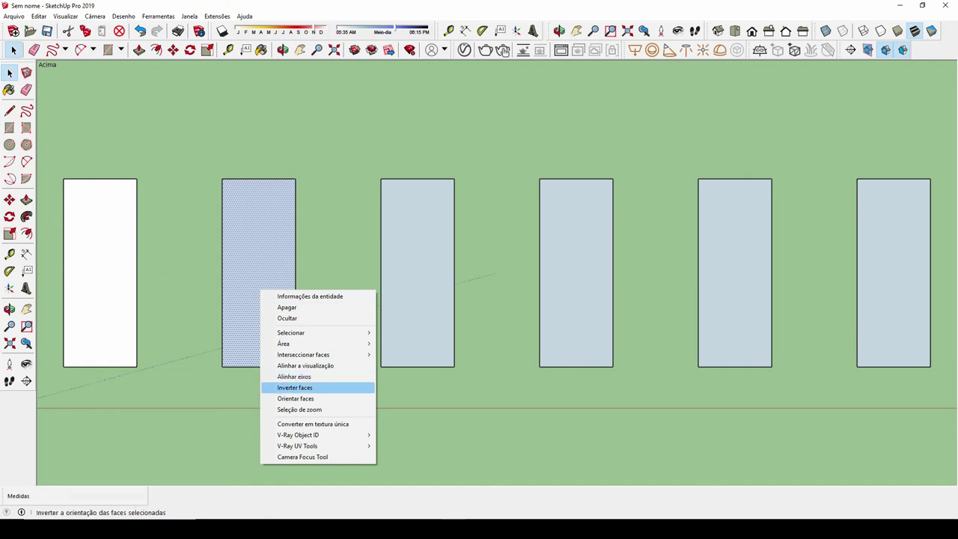
click(295, 387)
right_click(407, 288)
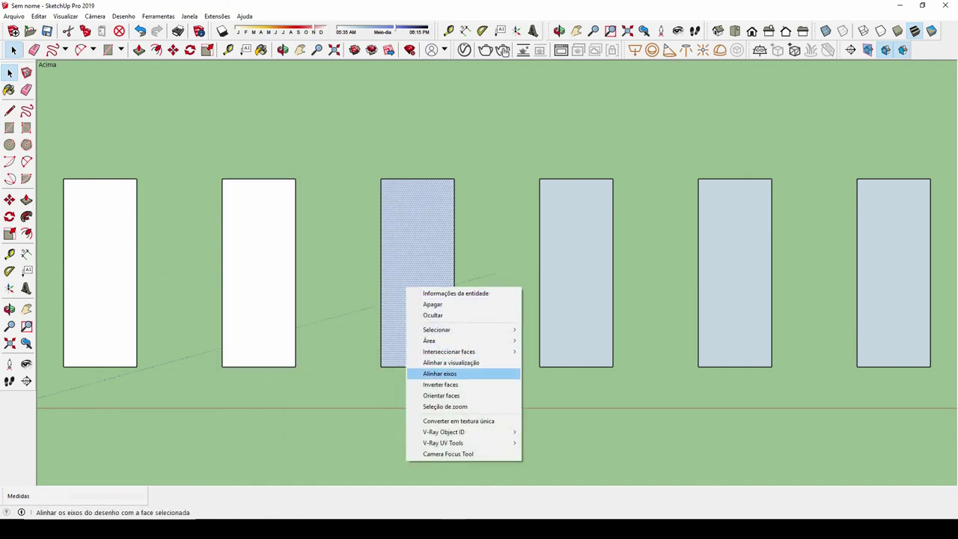
click(440, 383)
Reverse the fourth, fifth and sixth rectangles' faces, undoing an accidental Align Axes
right_click(584, 268)
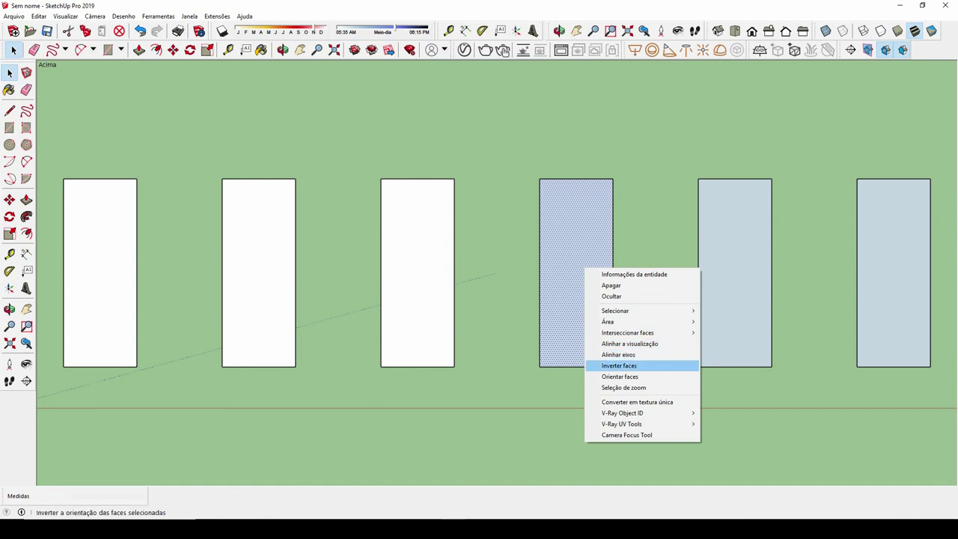
click(619, 365)
right_click(723, 277)
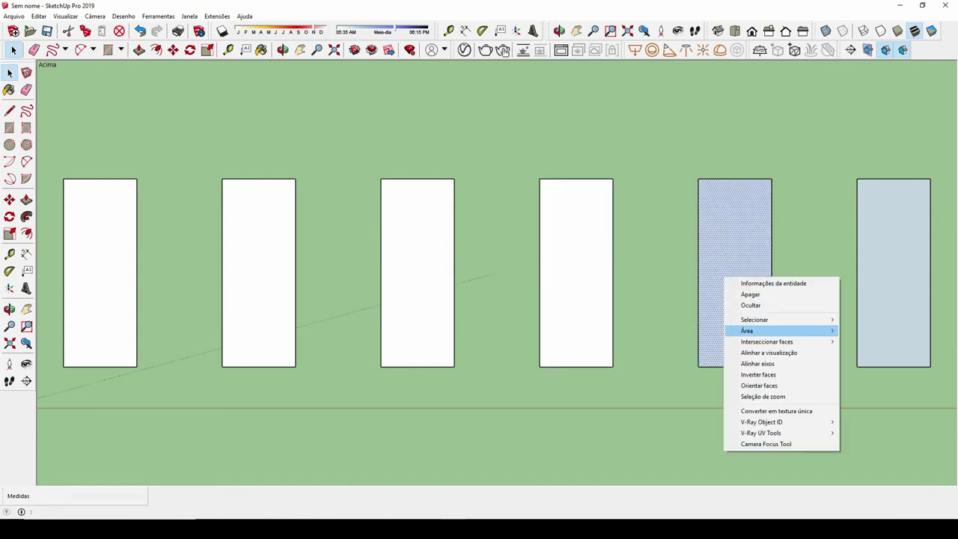
click(757, 363)
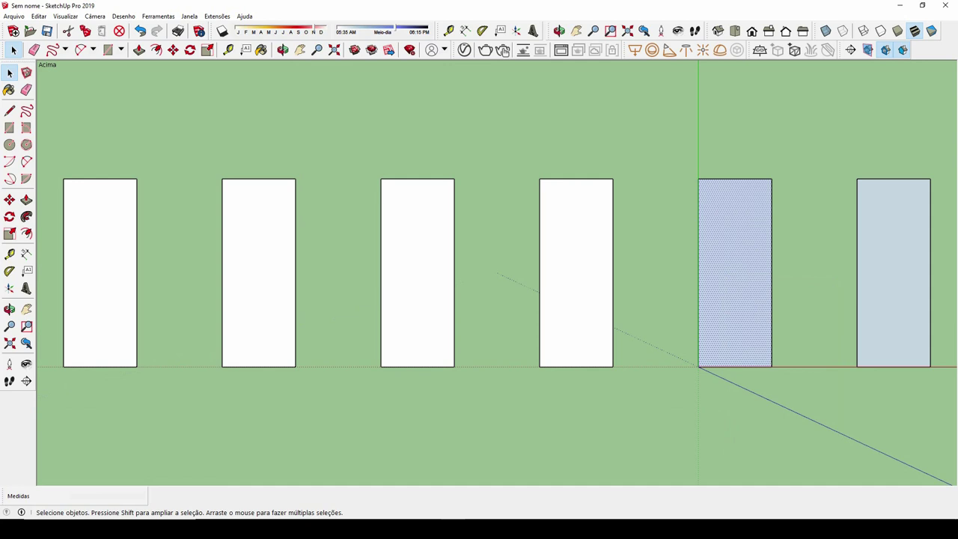
key(ctrl+z)
right_click(719, 281)
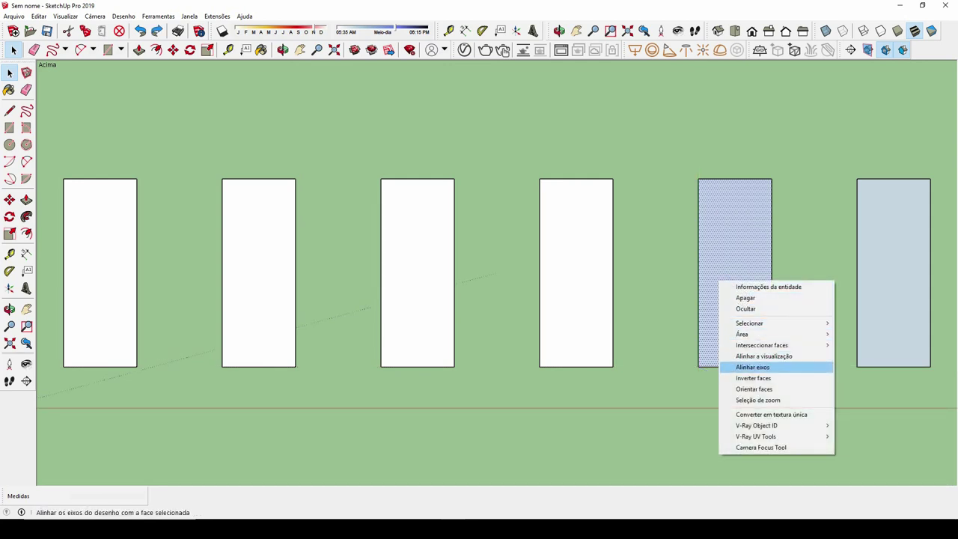
click(752, 378)
right_click(890, 278)
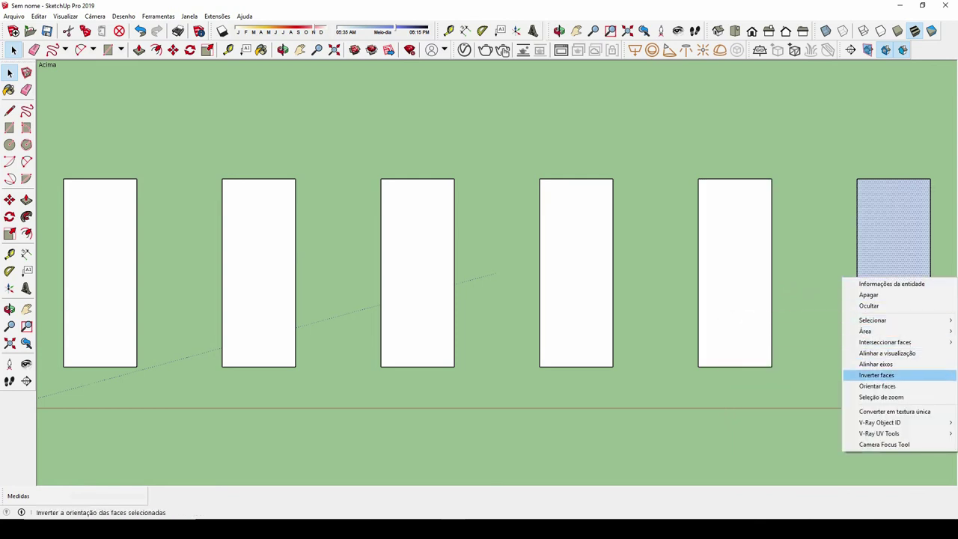
click(877, 375)
key(Escape)
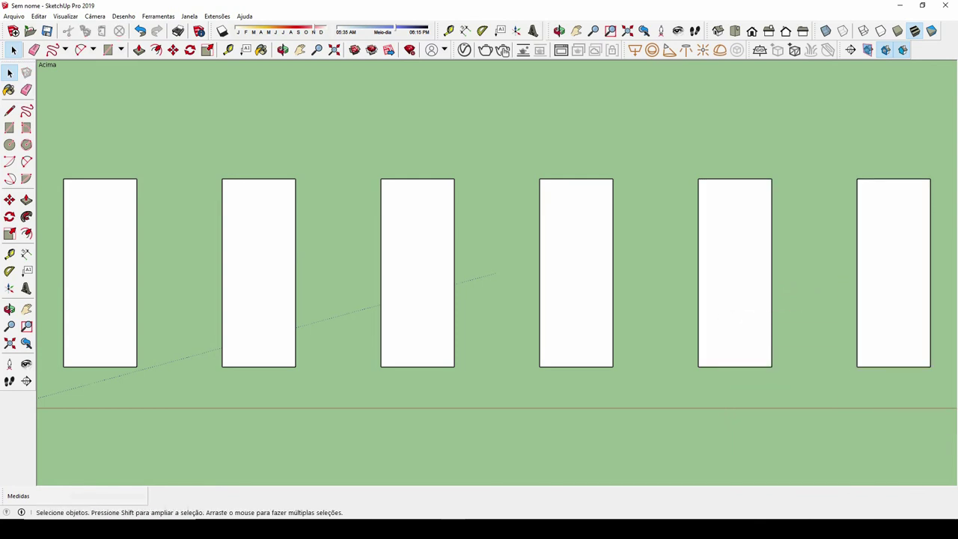
key(p)
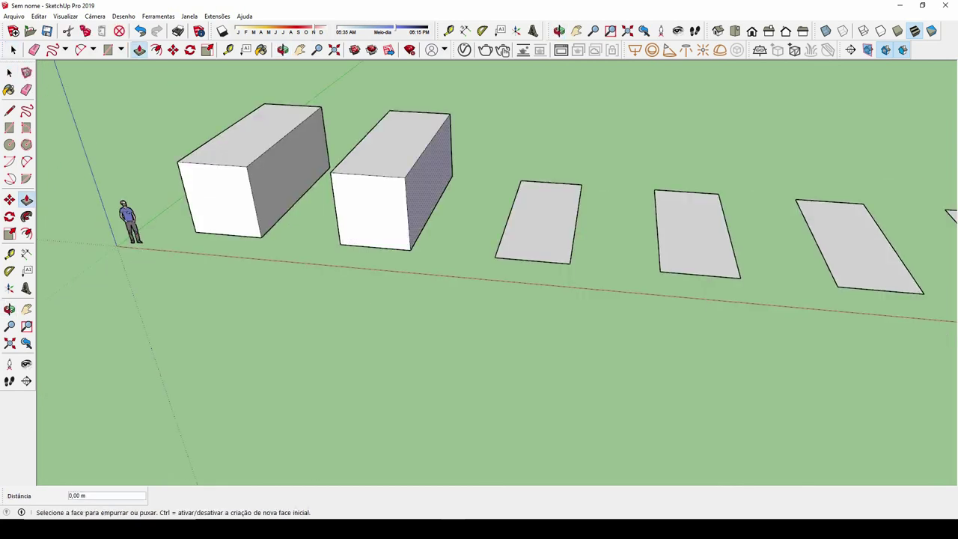
Extrude the second, third and fourth rectangles to the first box's height with repeat Push/Pull
key(ctrl+z)
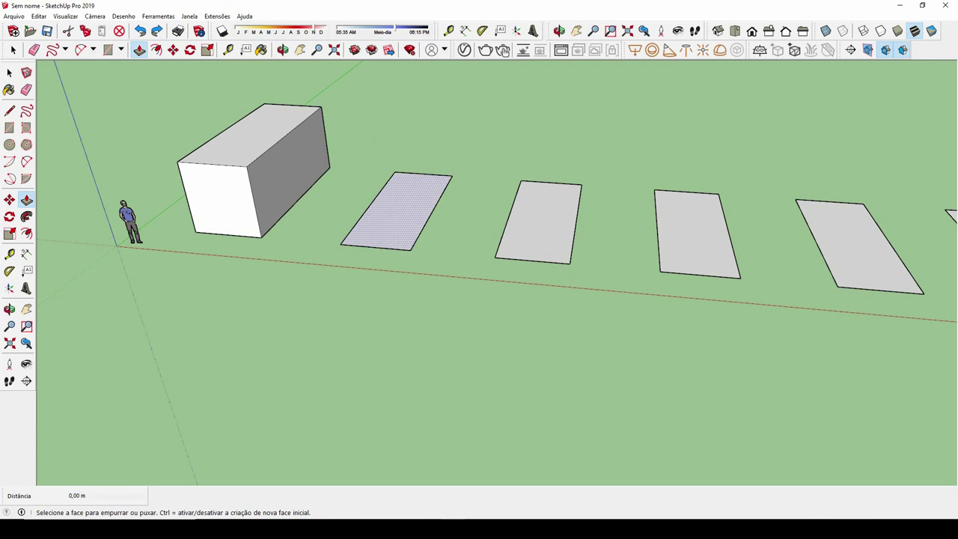
double_click(396, 211)
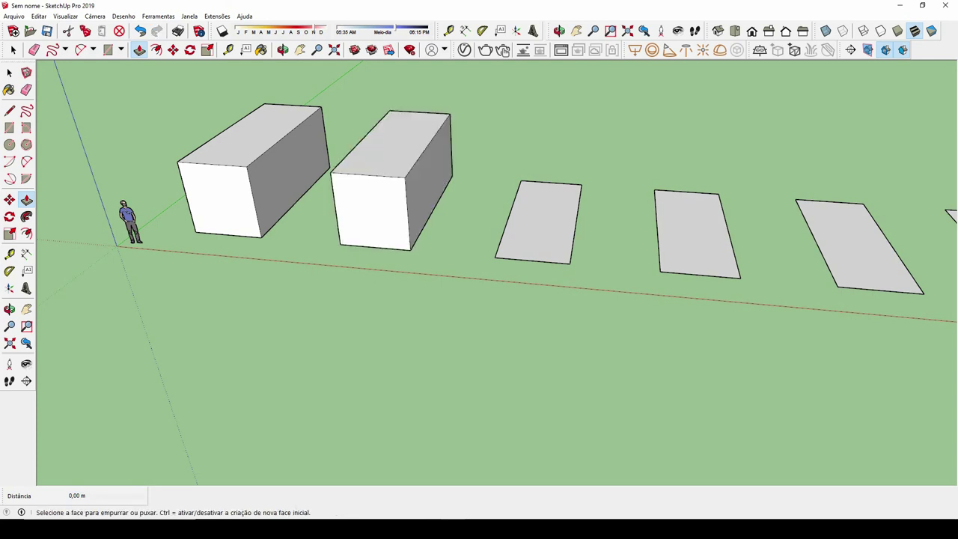
double_click(537, 222)
double_click(696, 234)
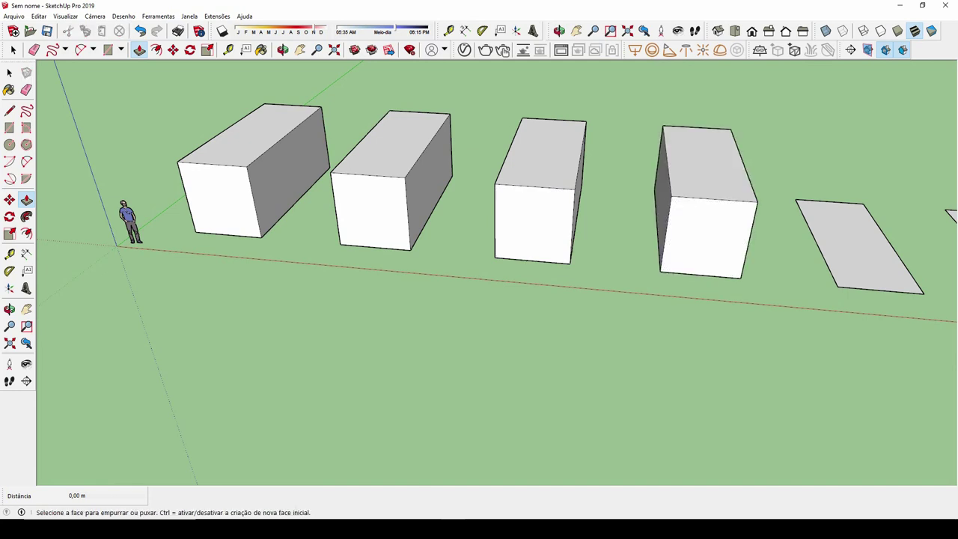
scroll(561, 269, down, 3)
scroll(561, 270, down, 2)
key(space)
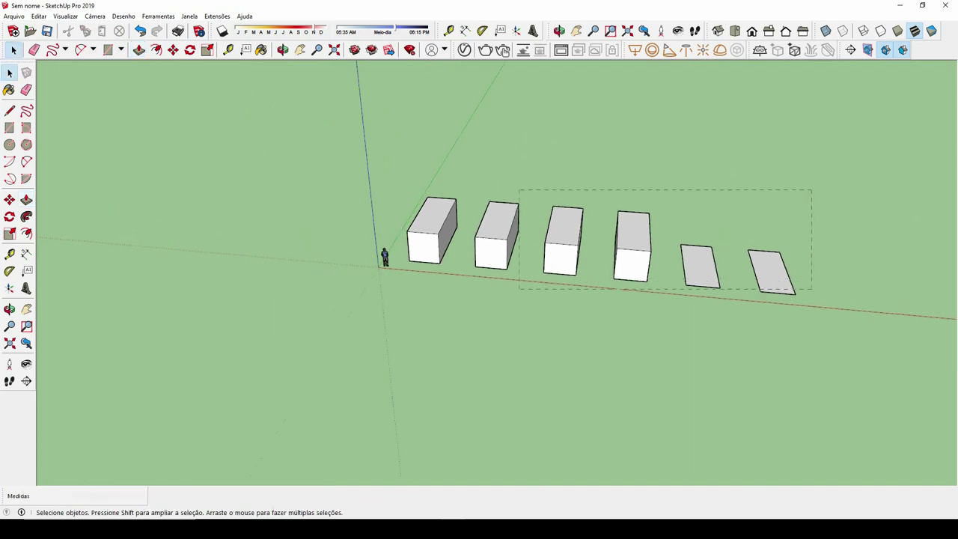
Delete all the boxes, rectangles and the leftover vertical line
drag(543, 285, 413, 300)
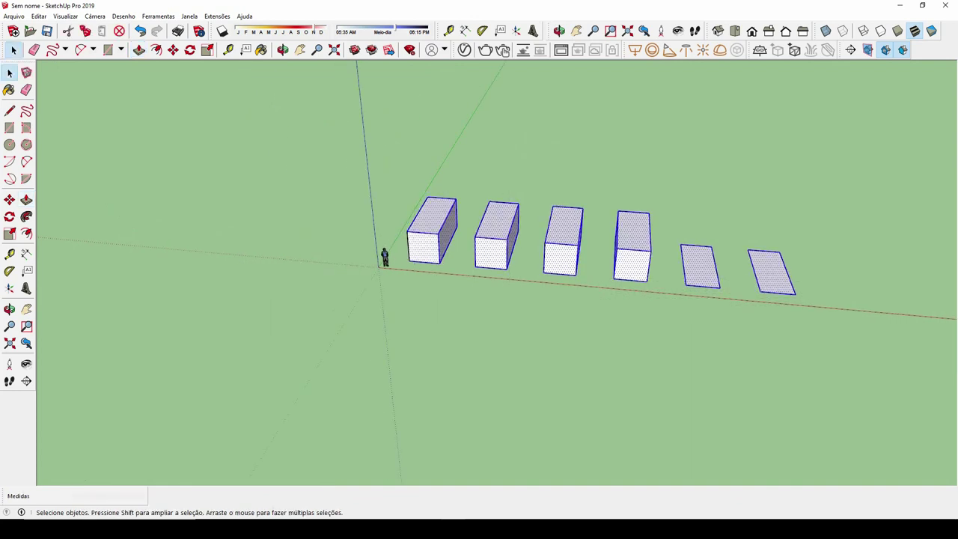
key(Delete)
click(408, 245)
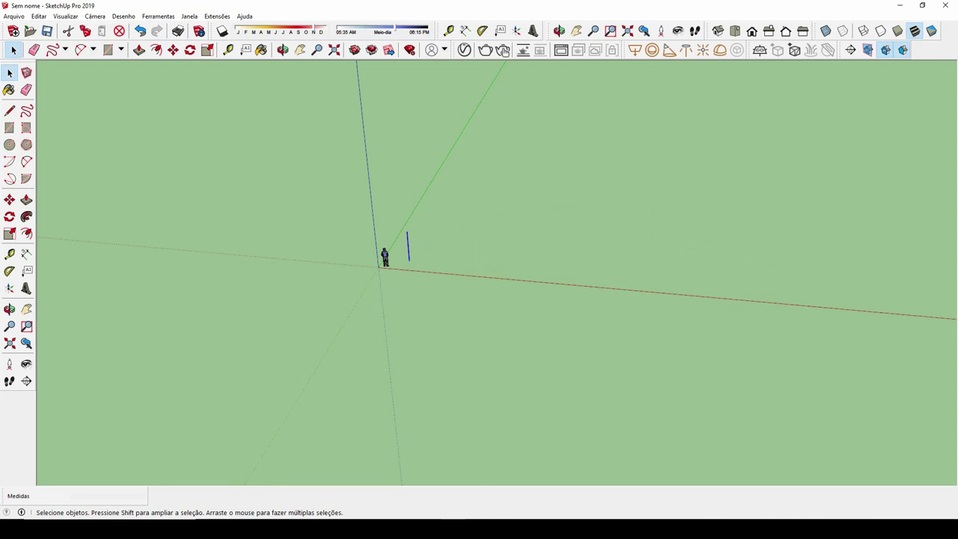
key(Delete)
scroll(419, 225, up, 2)
scroll(419, 224, up, 2)
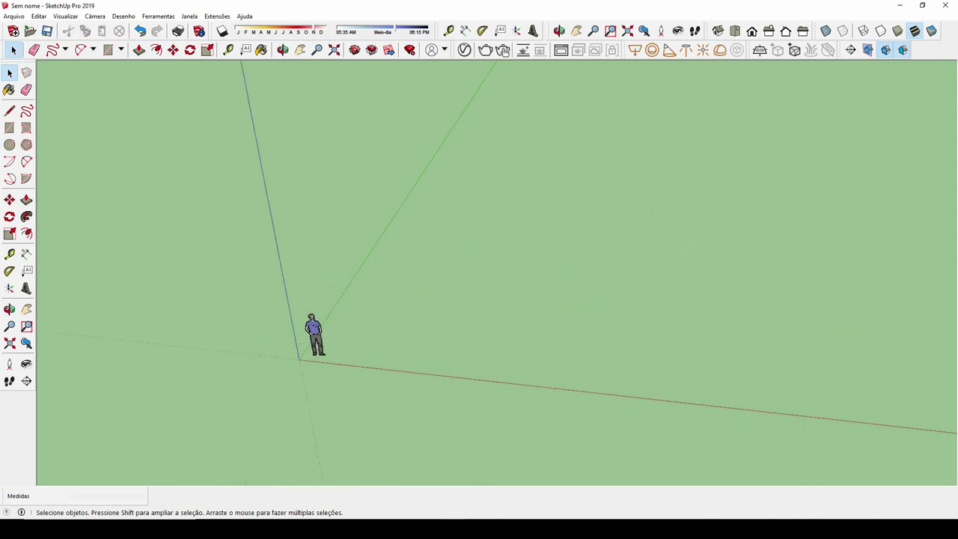
Draw a new floor rectangle about 6,94 m by 10,74 m and zoom in on it
key(r)
click(447, 218)
click(570, 366)
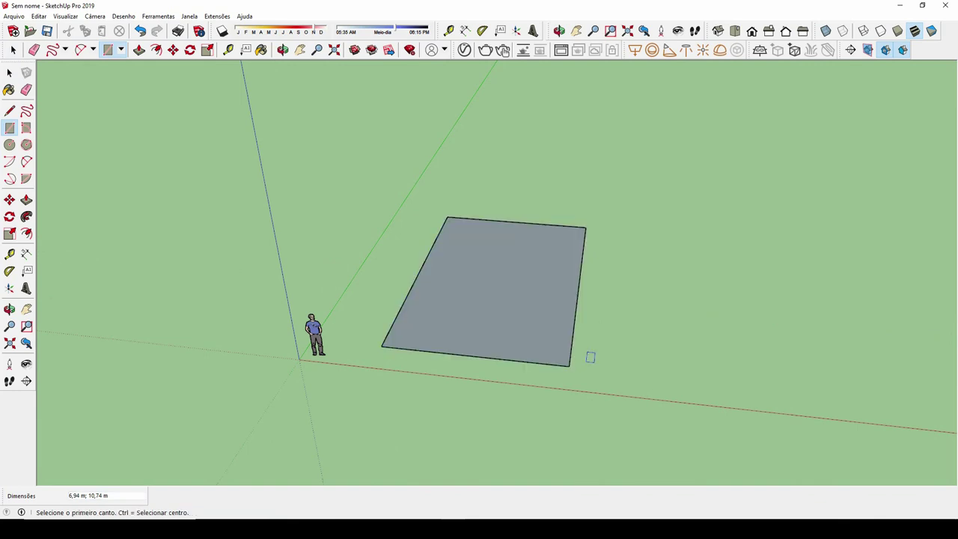
key(space)
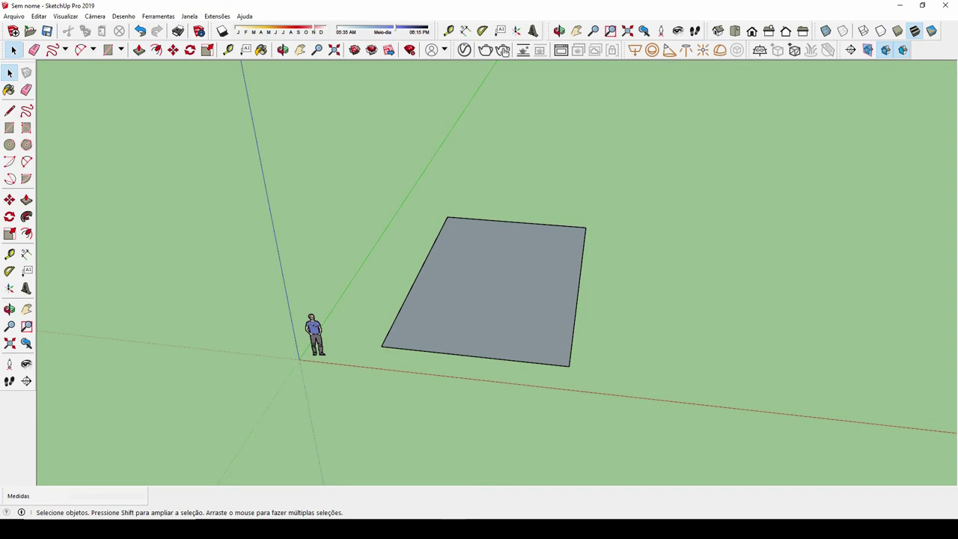
scroll(523, 299, up, 2)
scroll(524, 300, up, 1)
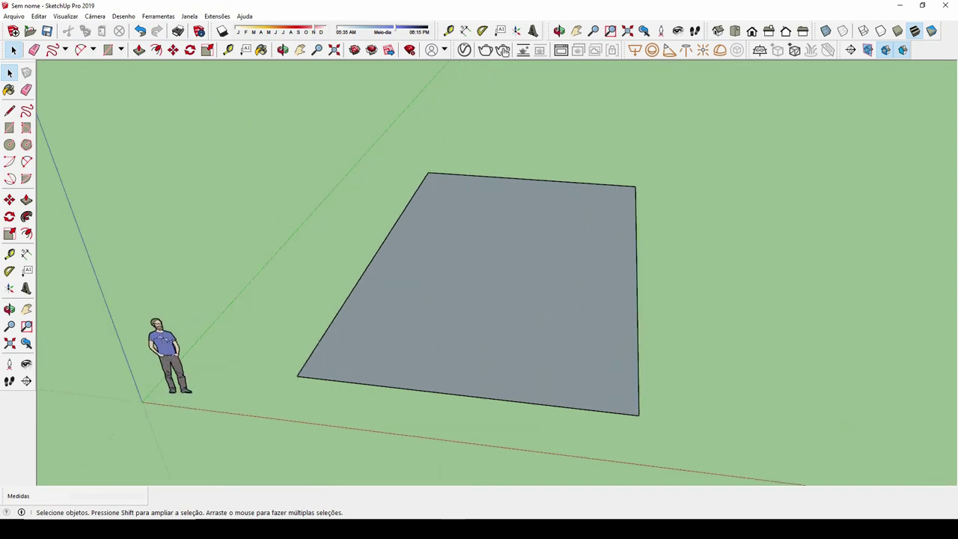
Offset the rectangle's edge inward by 0,15 m, redoing a misplaced first outline
click(26, 234)
click(357, 284)
click(443, 286)
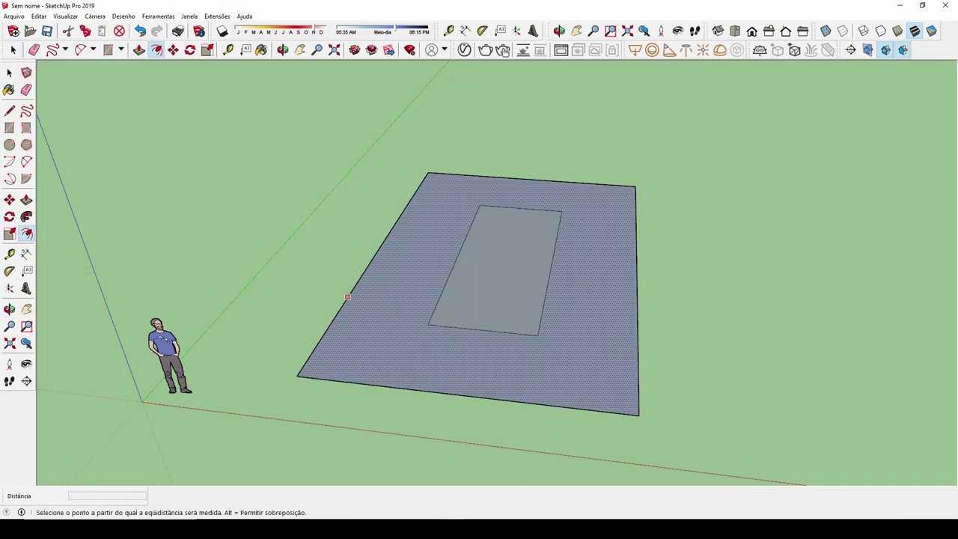
key(ctrl+z)
click(347, 296)
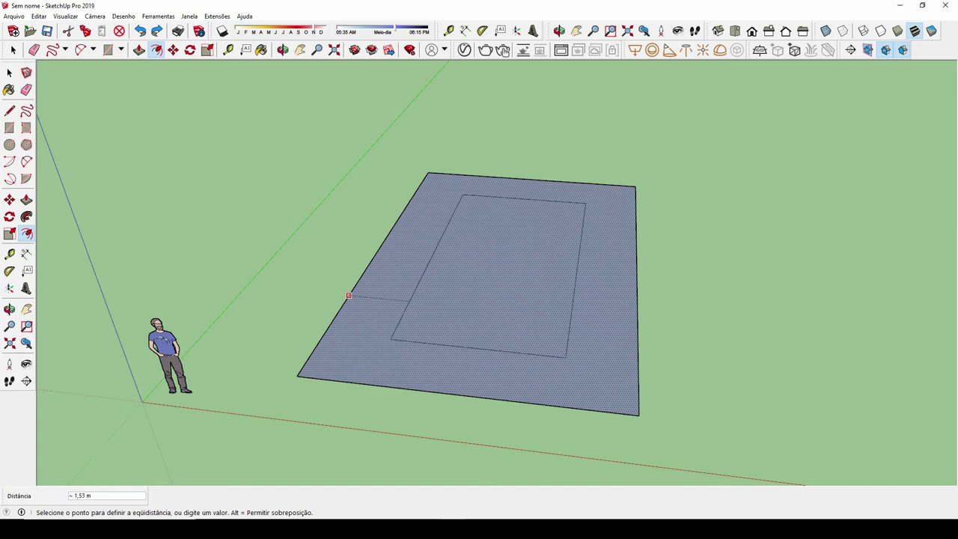
text(,1)
key(Return)
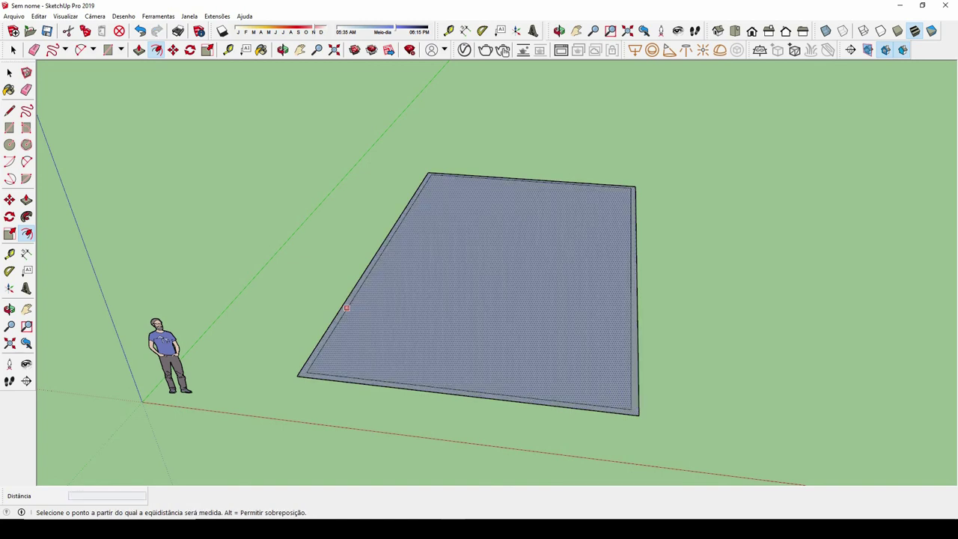
Push/Pull the border strip up into 3 m walls and orbit to a frontal view
key(p)
shift+click(479, 299)
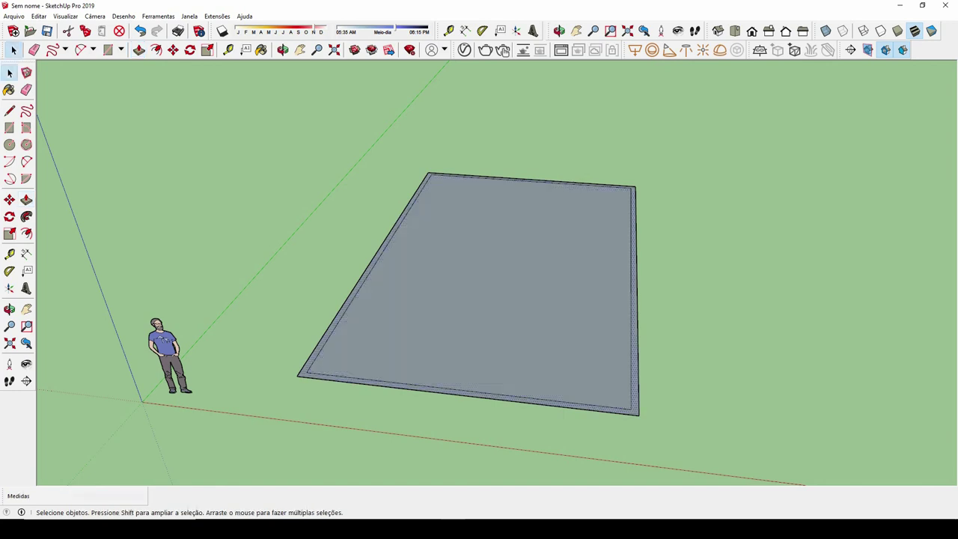
scroll(344, 370, up, 2)
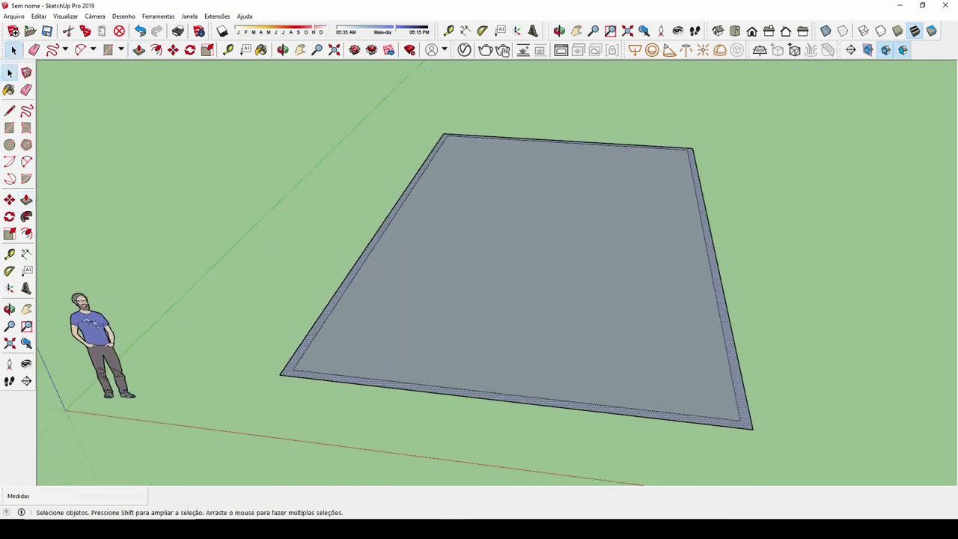
key(p)
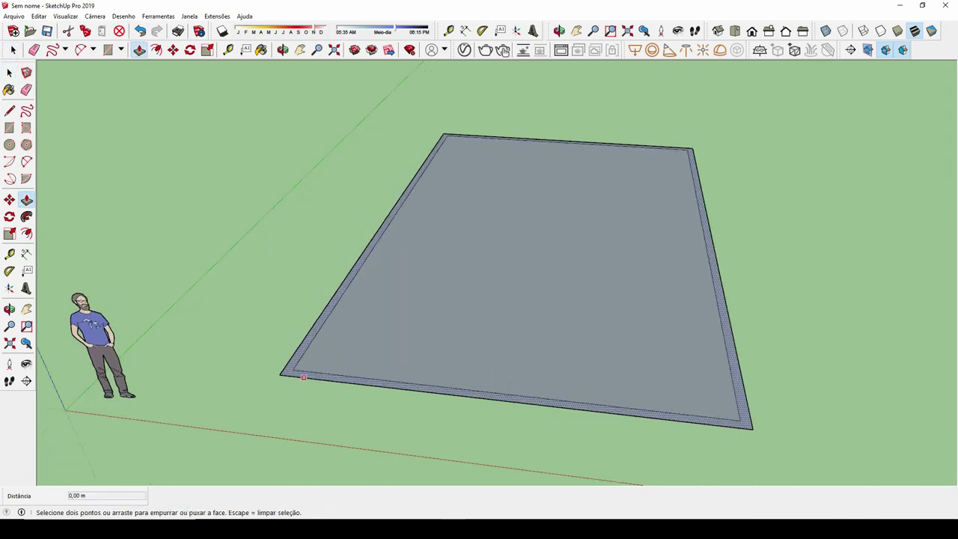
click(305, 371)
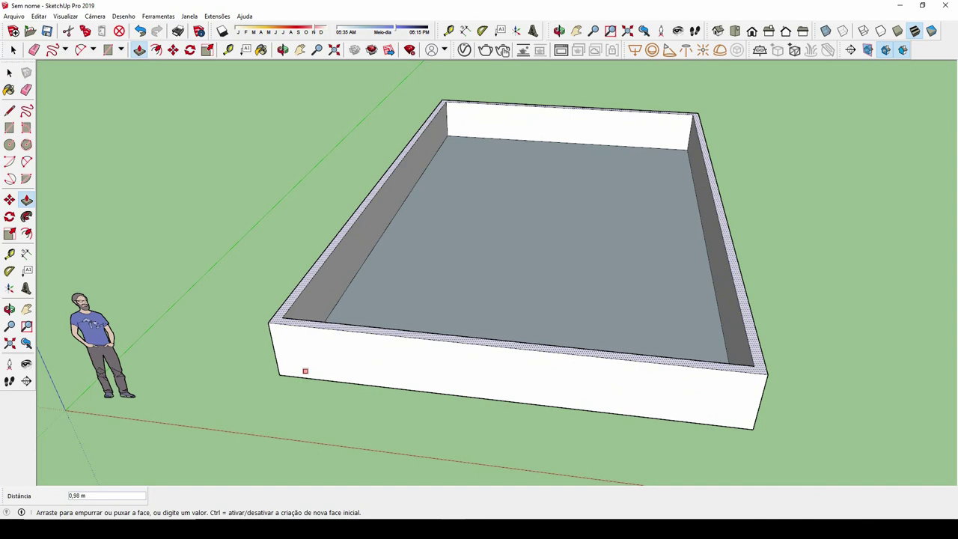
text(3,00)
key(Return)
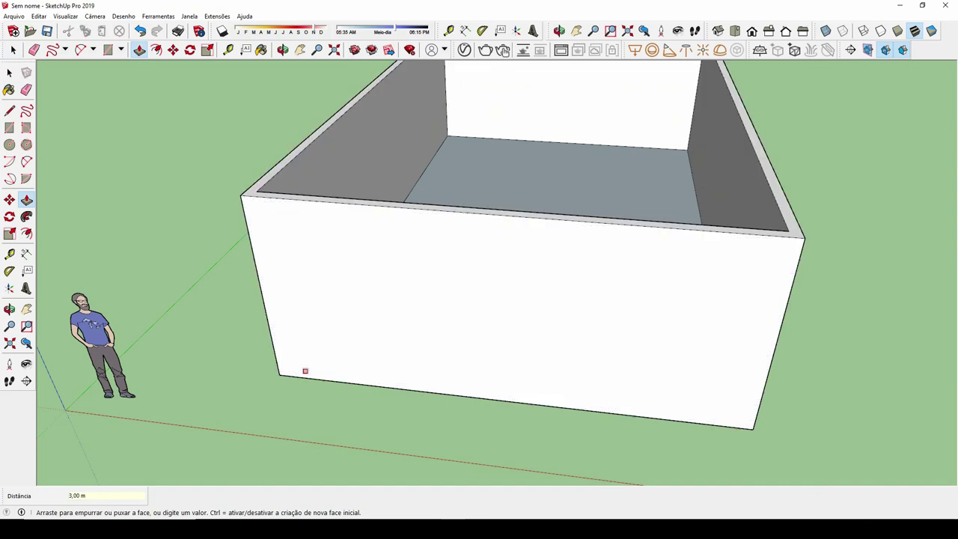
key(o)
drag(509, 315, 509, 247)
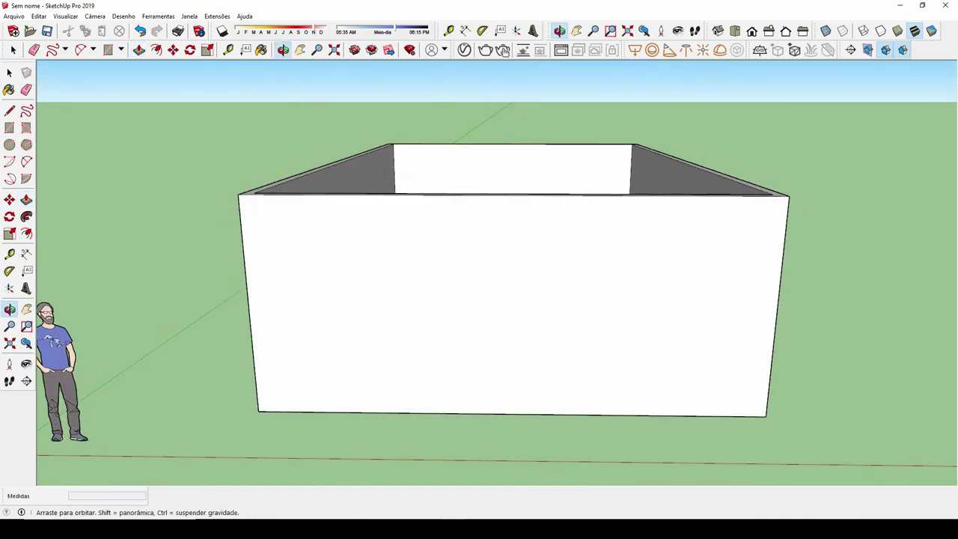
scroll(479, 277, down, 3)
key(space)
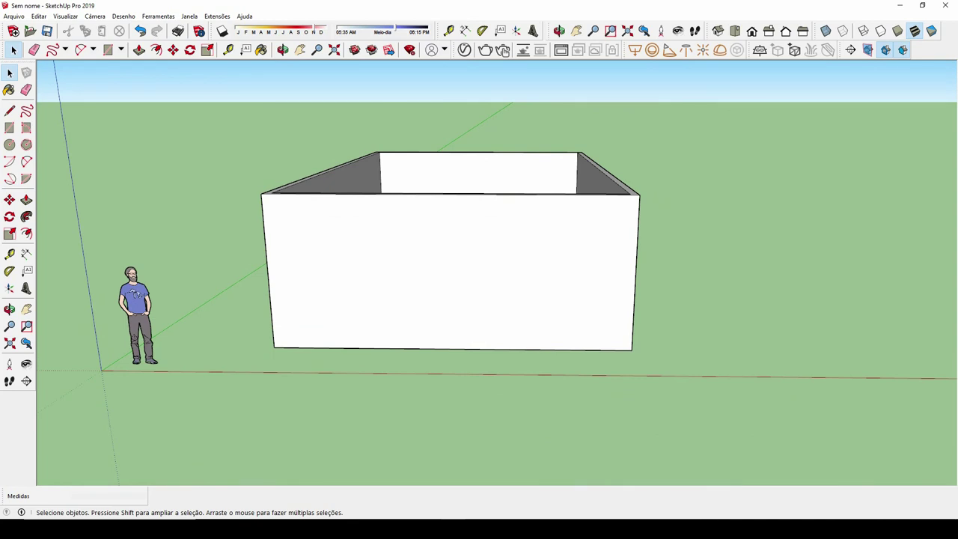
Offset the front wall face to outline a wide window rectangle and select it
key(f)
click(412, 194)
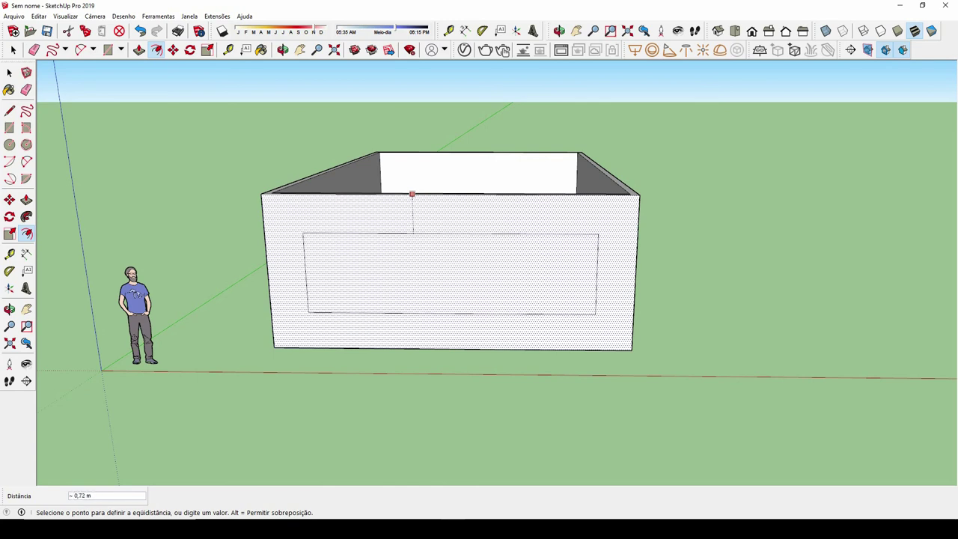
click(412, 242)
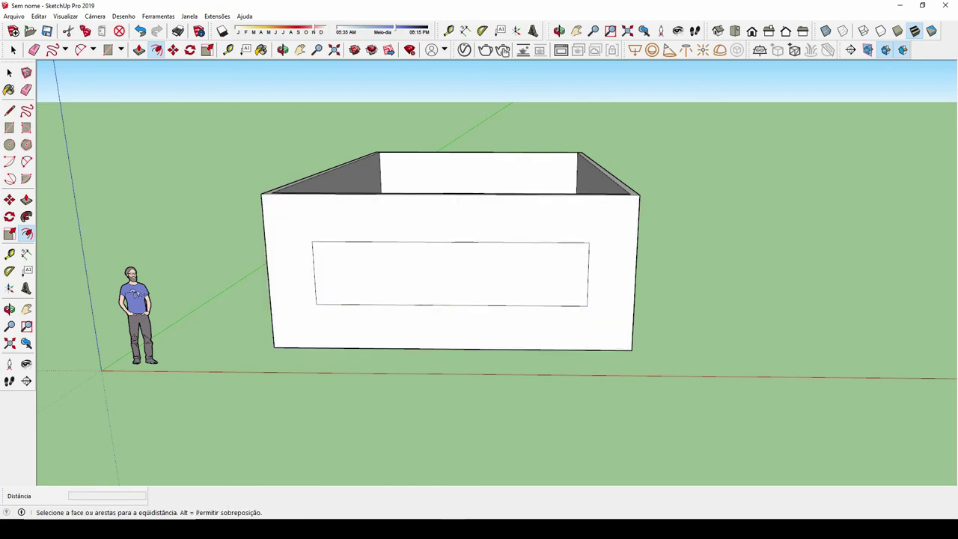
key(space)
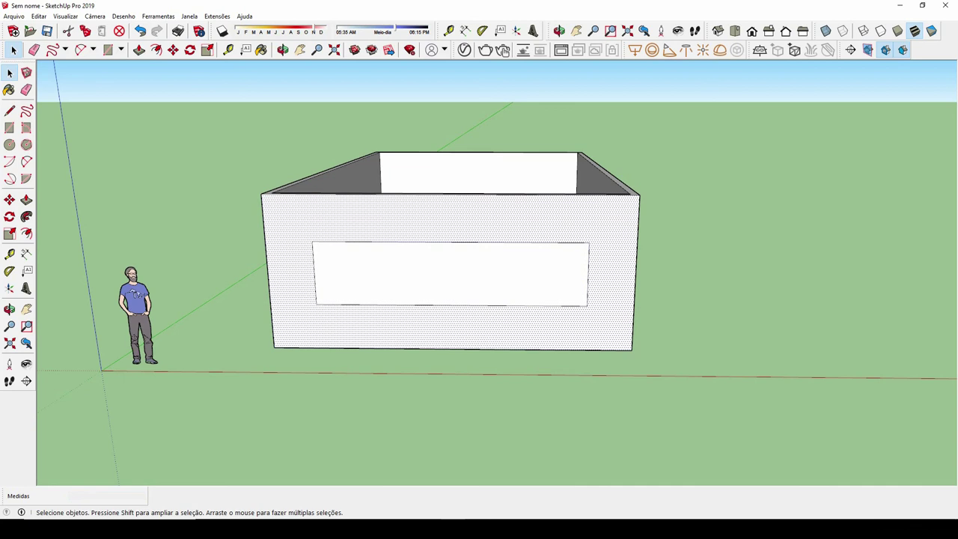
click(451, 274)
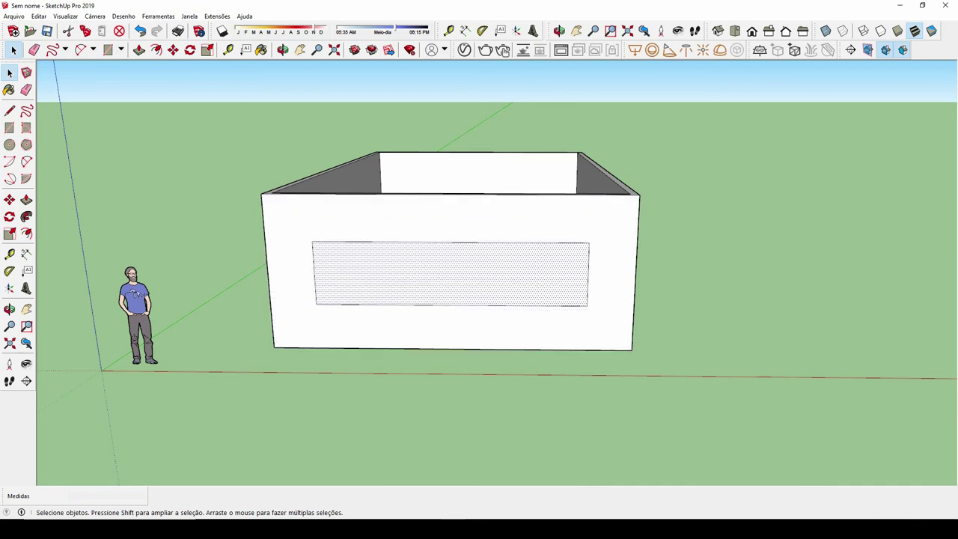
Push the window face through the wall thickness and orbit to ground level to check
key(p)
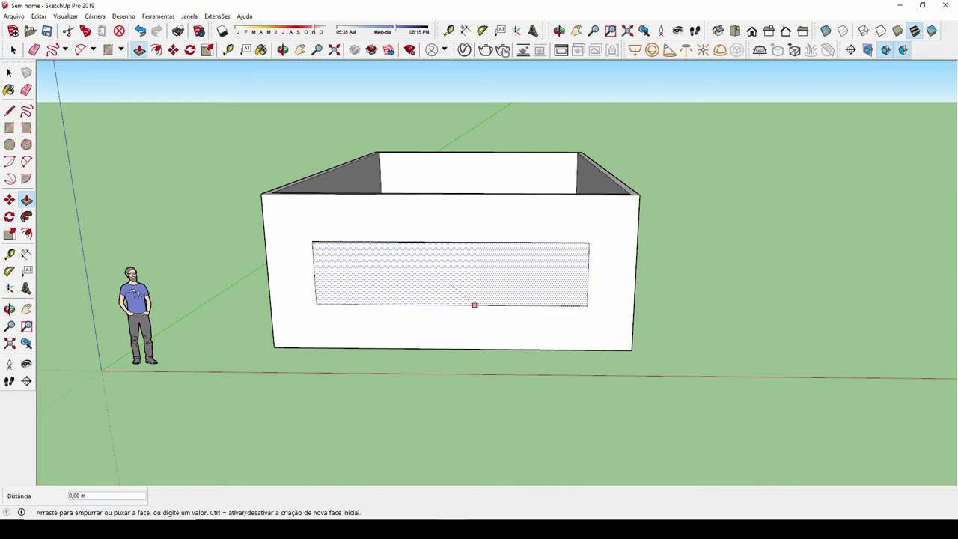
click(473, 304)
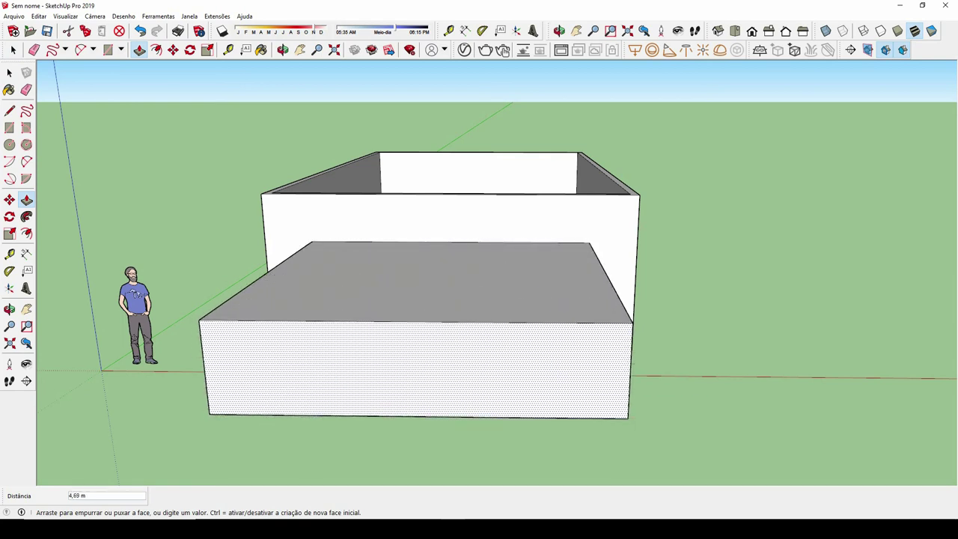
click(449, 241)
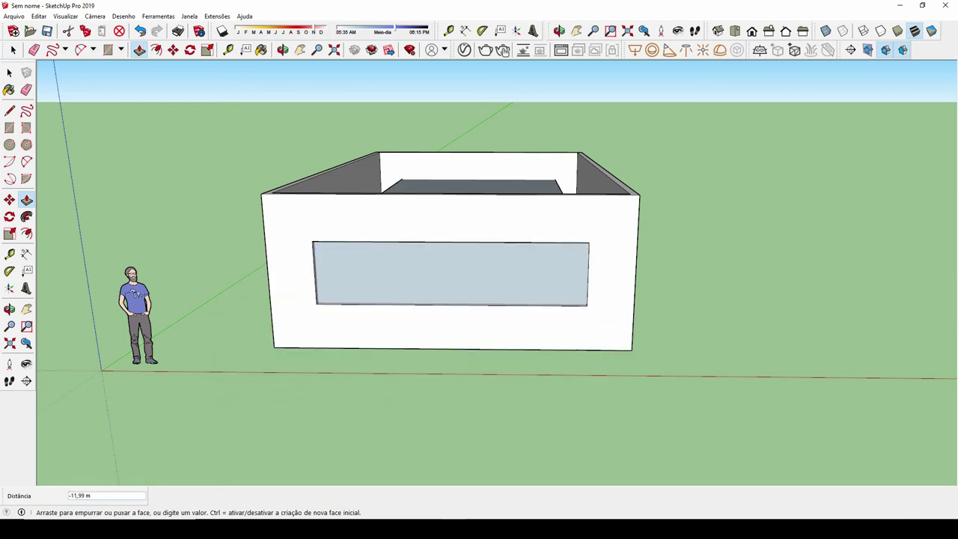
middle_drag(464, 180, 453, 225)
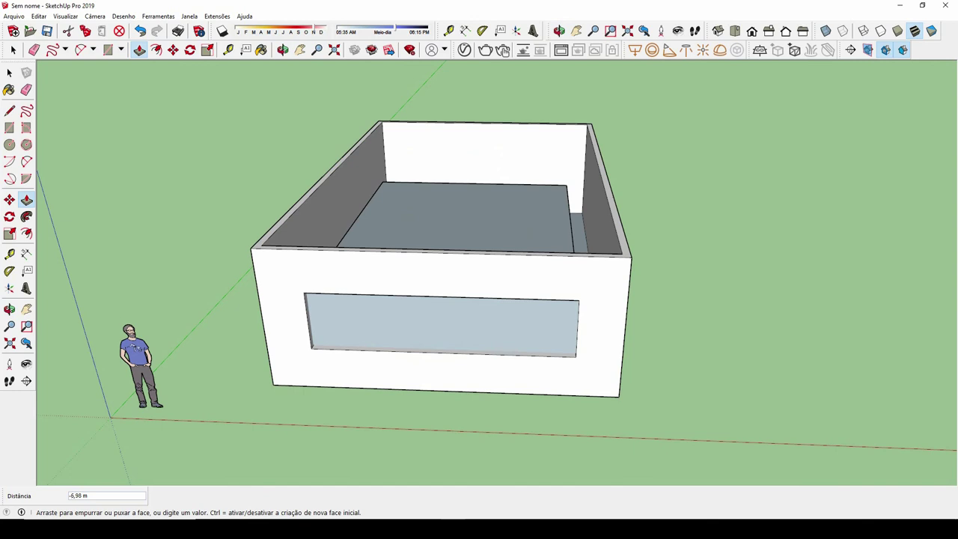
key(Escape)
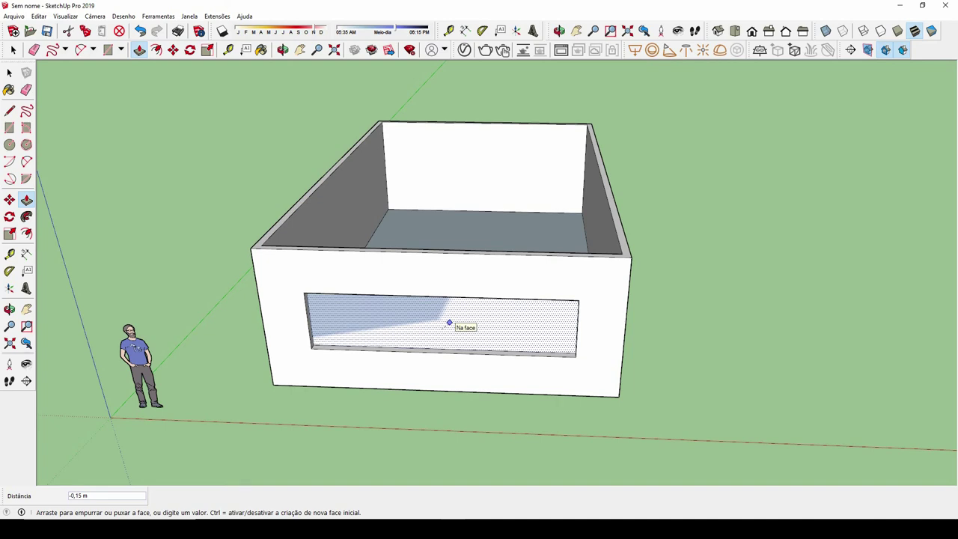
double_click(450, 323)
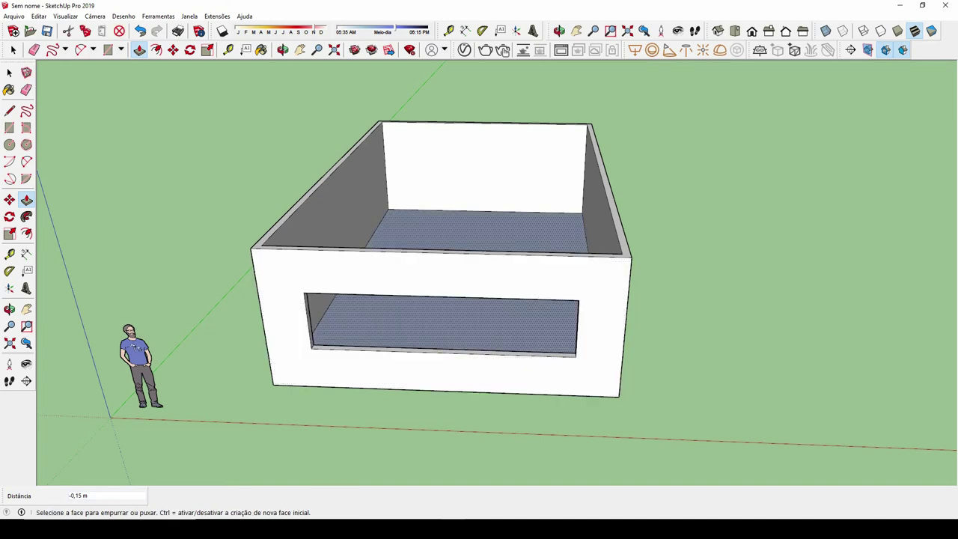
scroll(392, 247, up, 3)
mouse_move(41, 459)
middle_down()
mouse_move(150, 337)
mouse_move(36, 479)
middle_up()
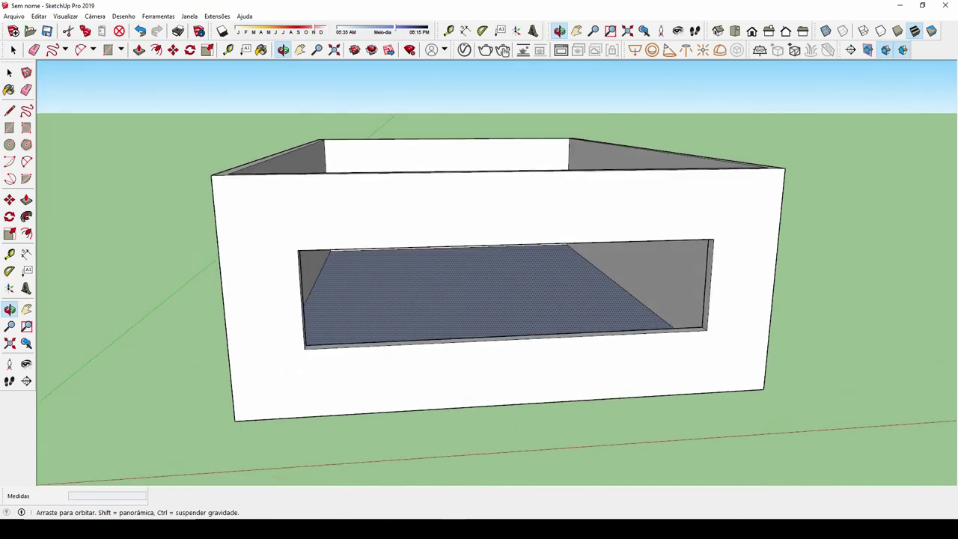
key(space)
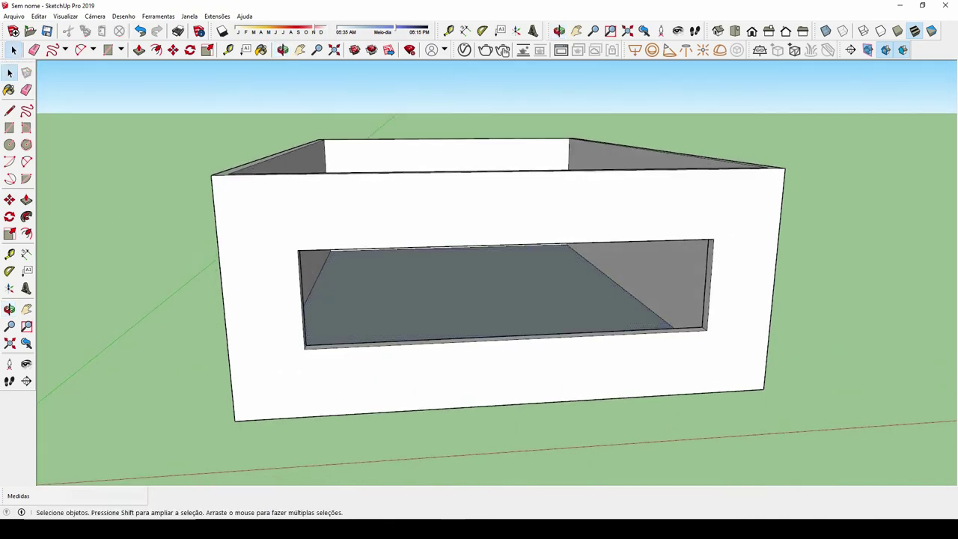